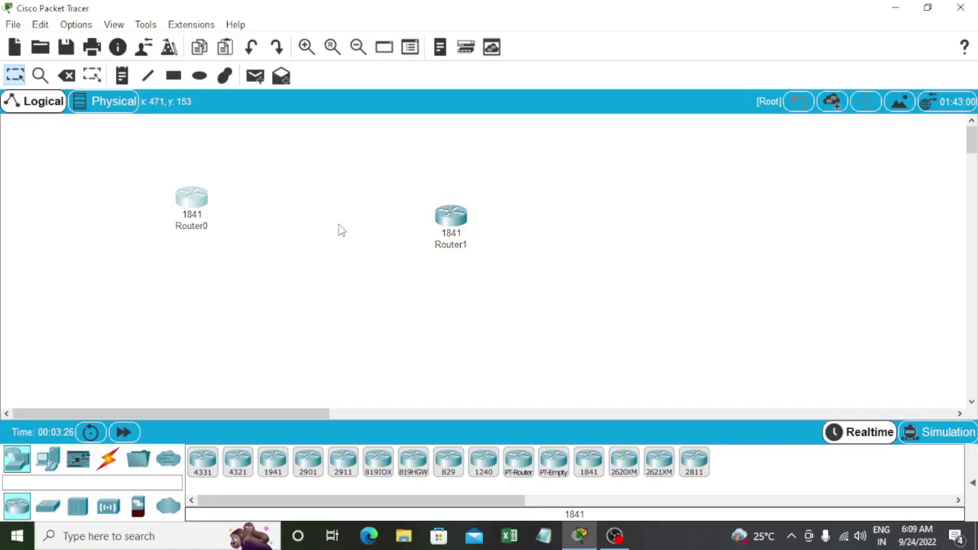
Move Router1 level with Router0 and place a 2960 switch below each of the two routers.
{"action": "left_click_drag", "start_coordinate": [453, 237], "coordinate": [442, 216]}
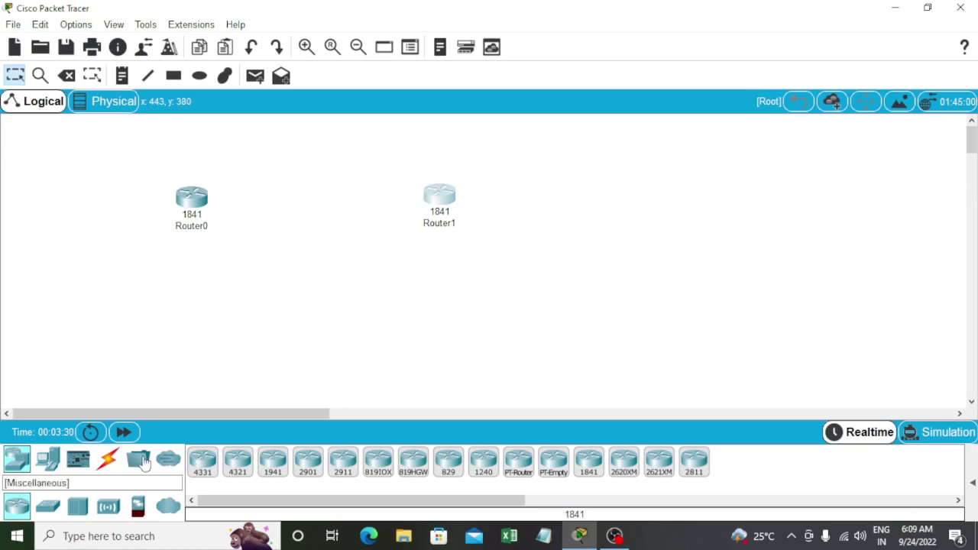
{"action": "left_click", "coordinate": [61, 506]}
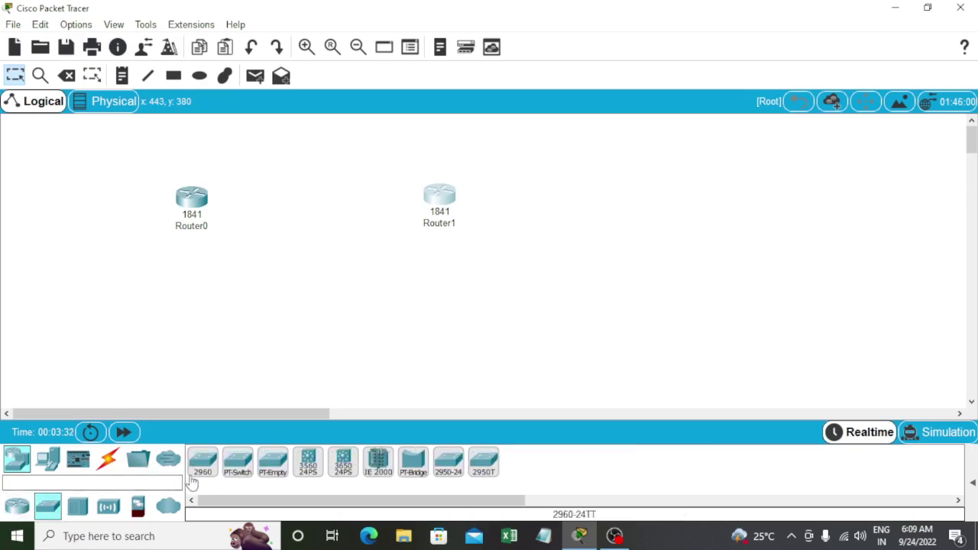
{"action": "left_click", "coordinate": [208, 463]}
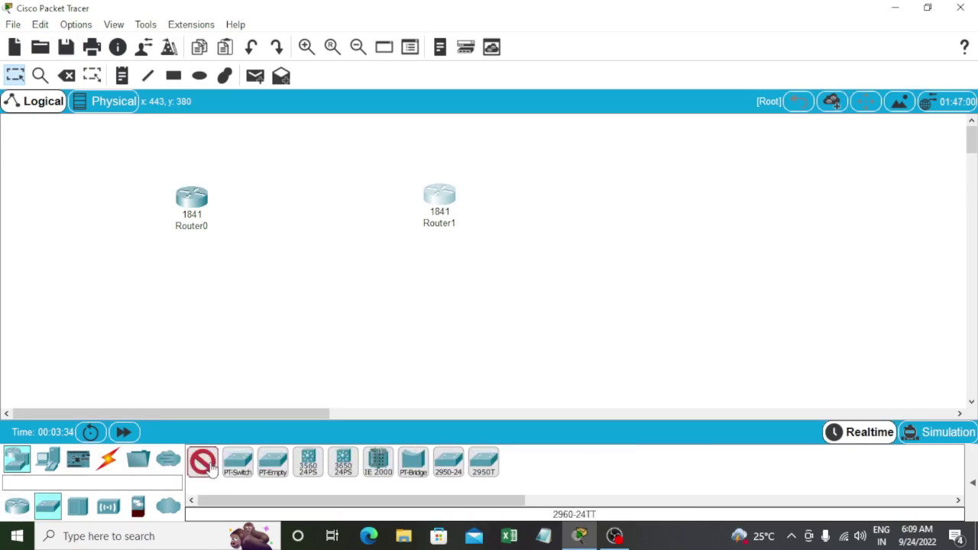
{"action": "left_click", "coordinate": [184, 280]}
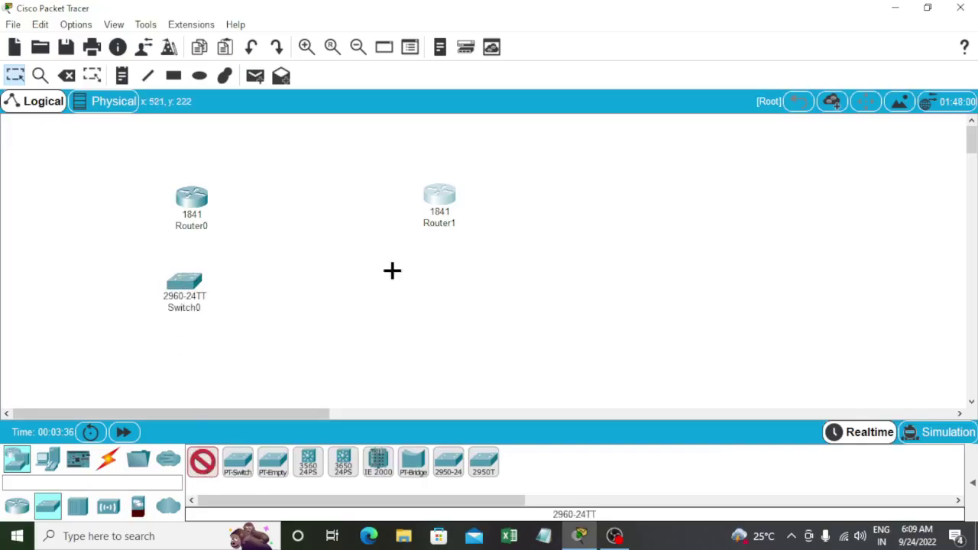
{"action": "left_click", "coordinate": [451, 279]}
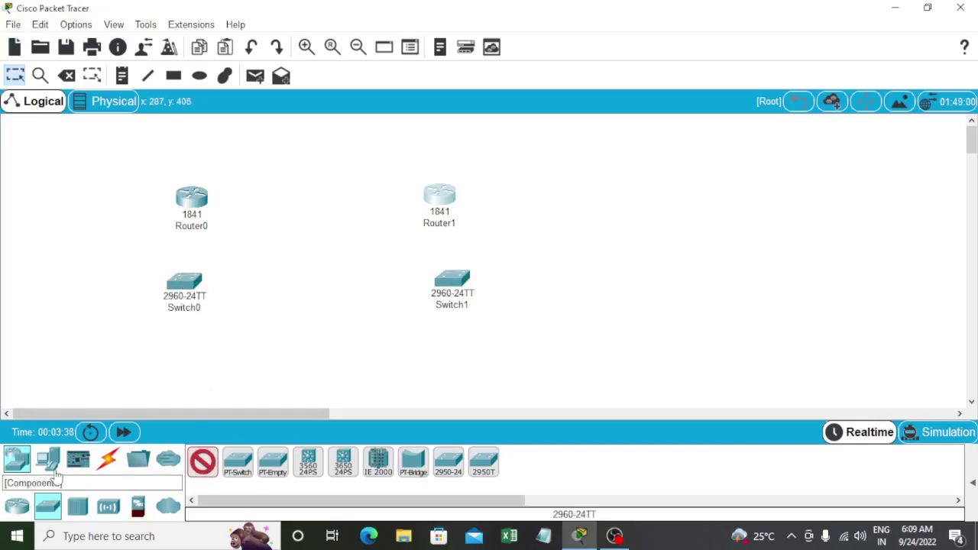
Place one PC below Switch0 and another PC below Switch1.
{"action": "left_click", "coordinate": [47, 458]}
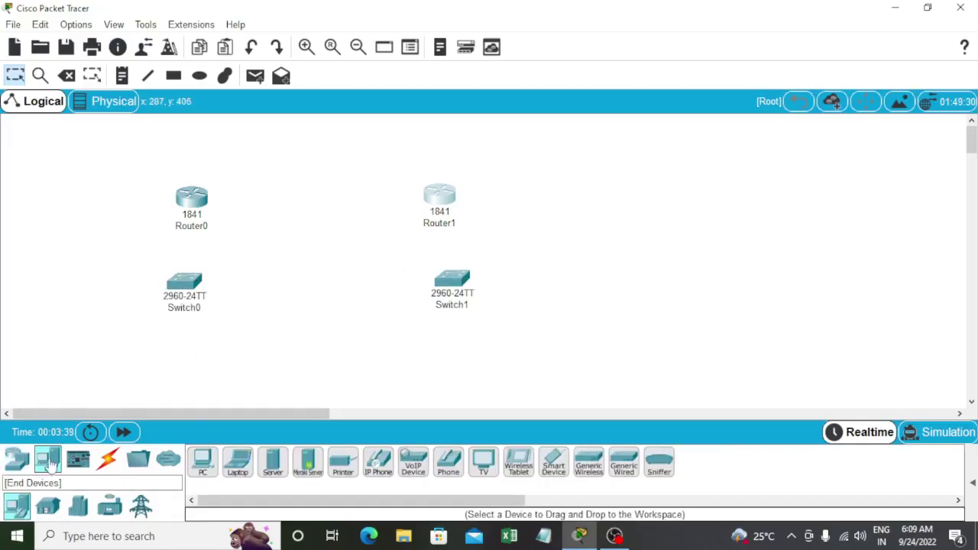
{"action": "left_click", "coordinate": [203, 462]}
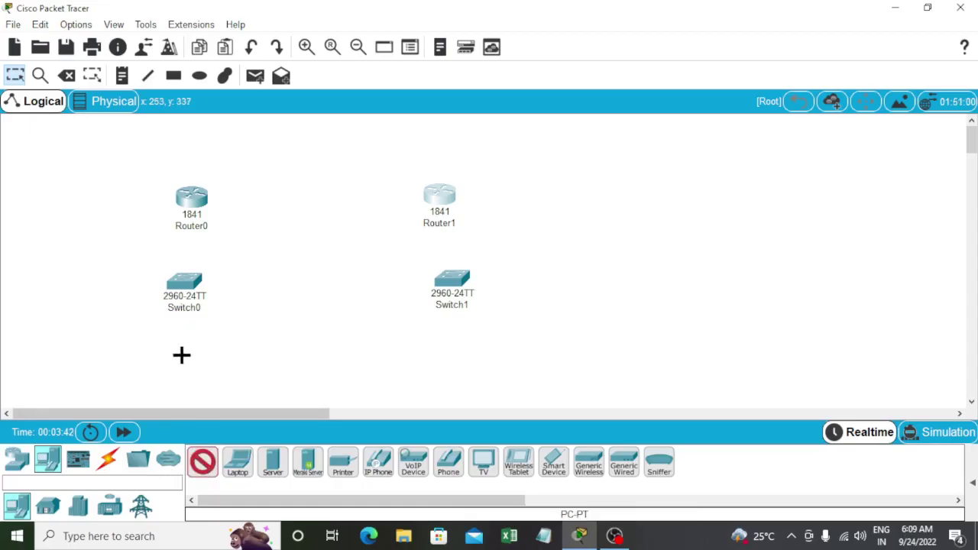
{"action": "left_click", "coordinate": [181, 354]}
{"action": "left_click", "coordinate": [459, 354]}
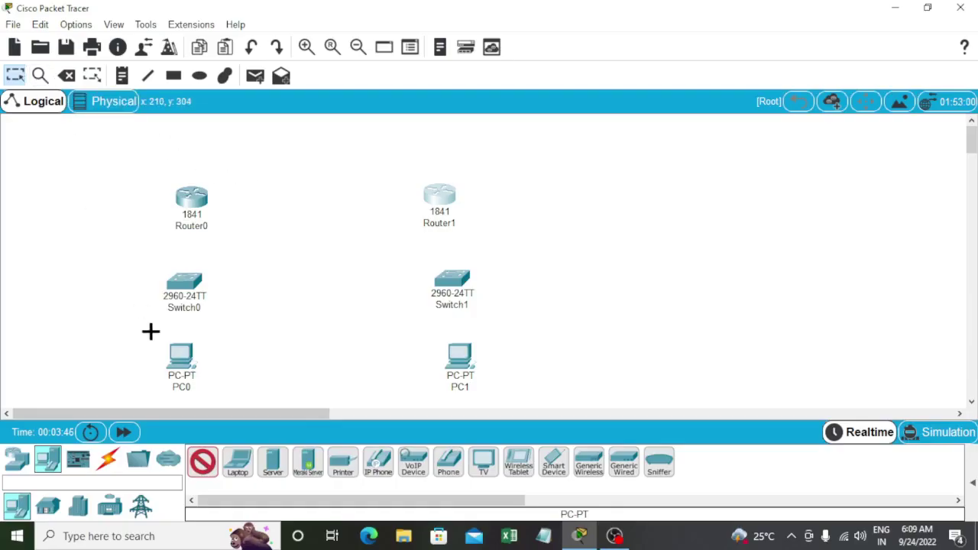
Cable PC0 to Switch0 and Switch0 to Router0 using the automatic connection type.
{"action": "left_click", "coordinate": [108, 464]}
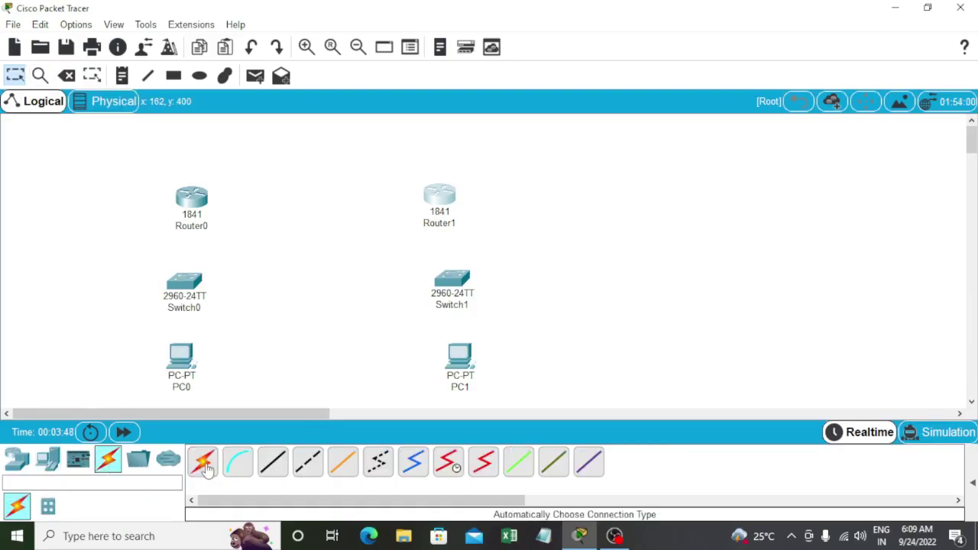
{"action": "left_click", "coordinate": [205, 463]}
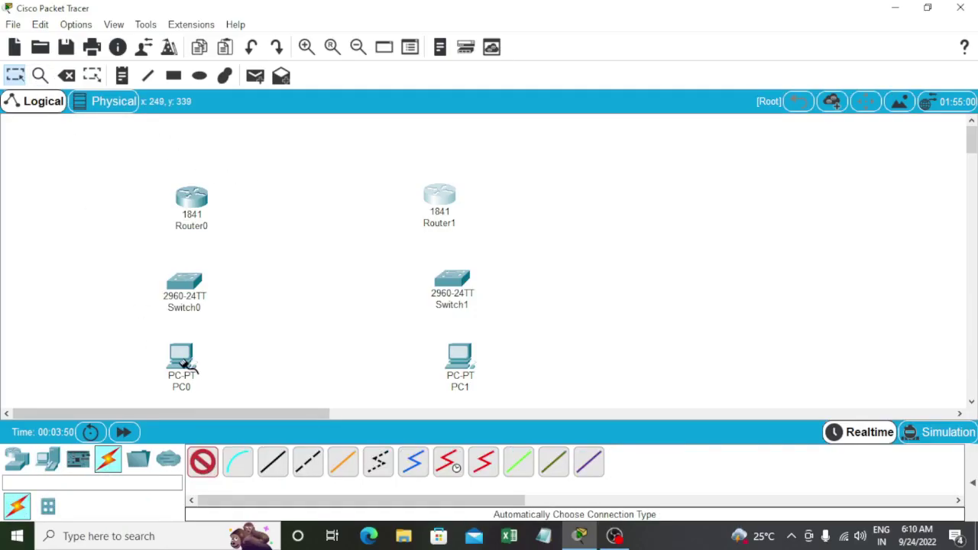
{"action": "left_click", "coordinate": [183, 362]}
{"action": "left_click", "coordinate": [185, 284]}
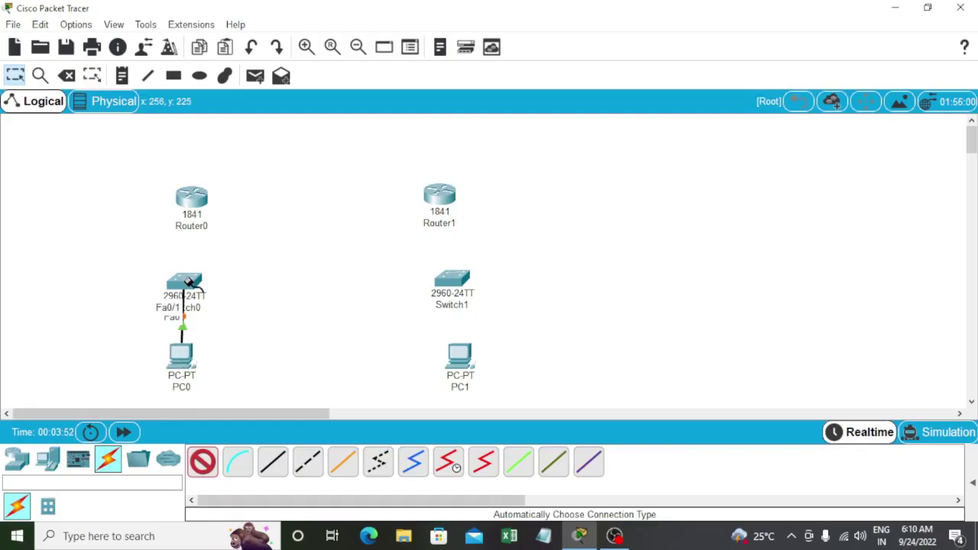
{"action": "left_click", "coordinate": [191, 200]}
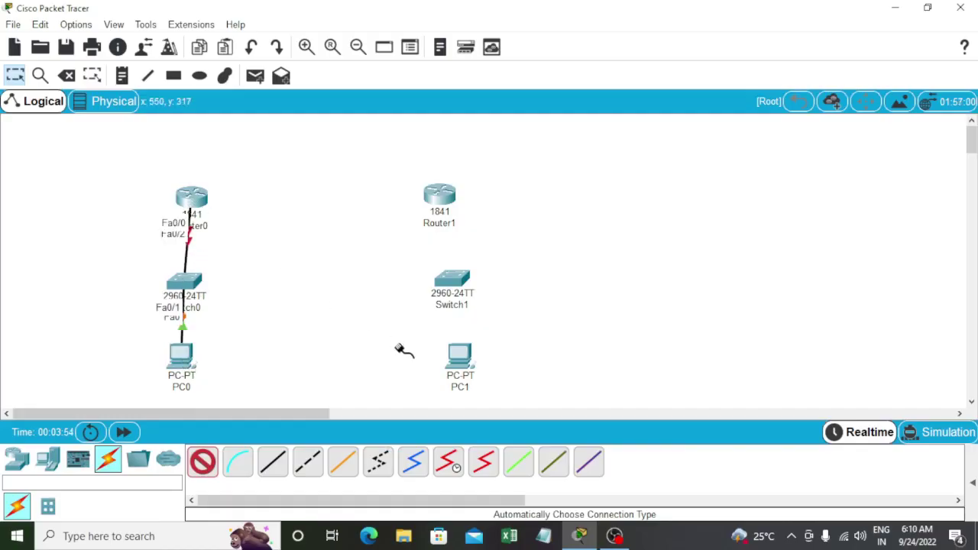
Cable PC1 to Switch1 and Switch1 to Router1 with automatic connections, then return to the selection tool.
{"action": "left_click", "coordinate": [462, 364]}
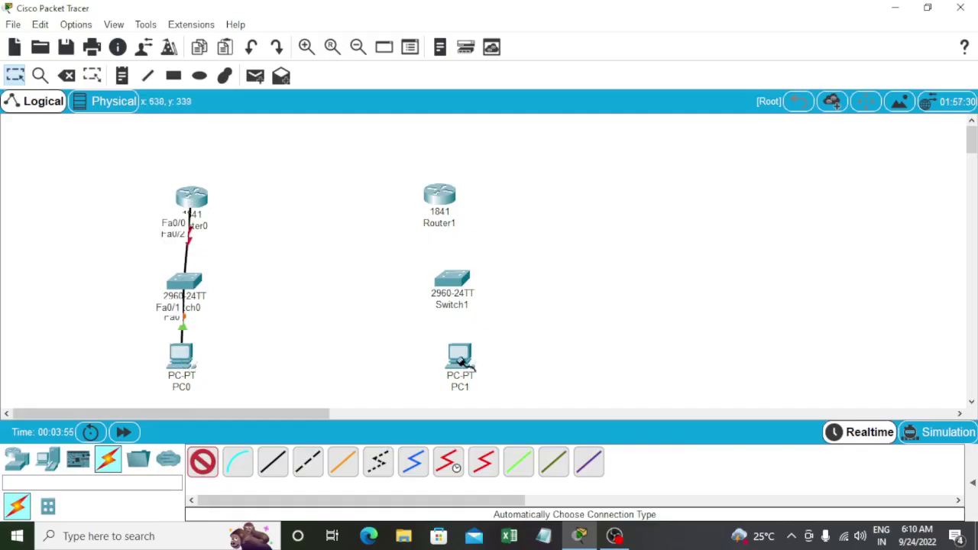
{"action": "left_click", "coordinate": [457, 281]}
{"action": "left_click", "coordinate": [458, 282]}
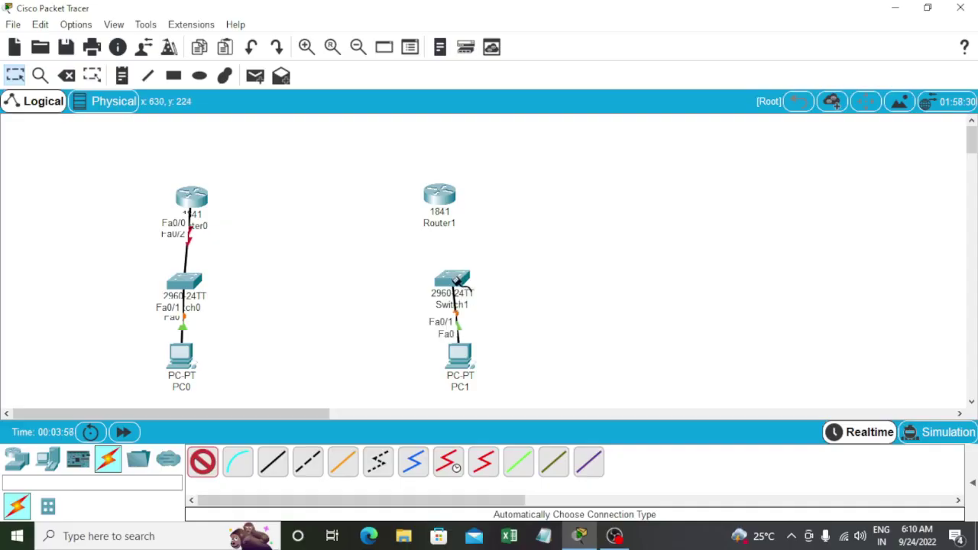
{"action": "left_click", "coordinate": [448, 195]}
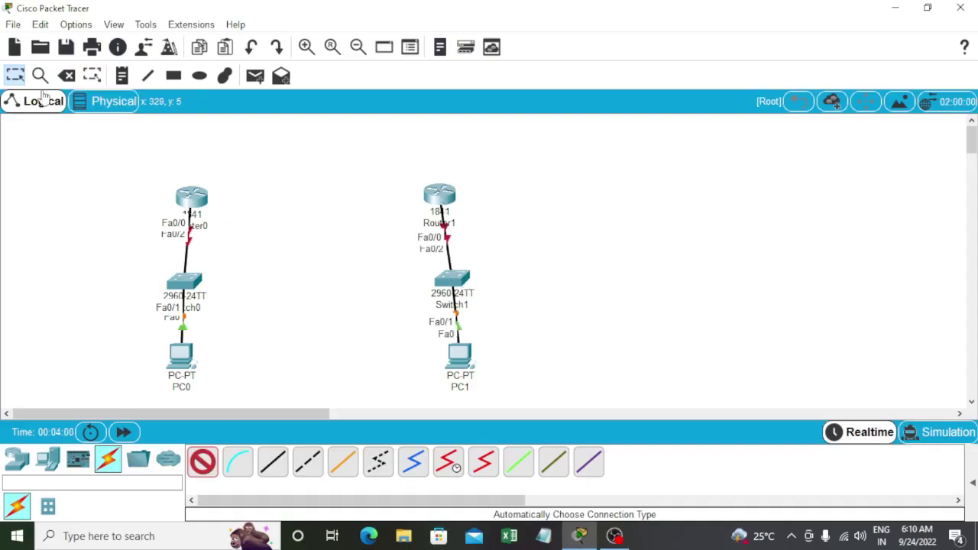
{"action": "left_click", "coordinate": [18, 78]}
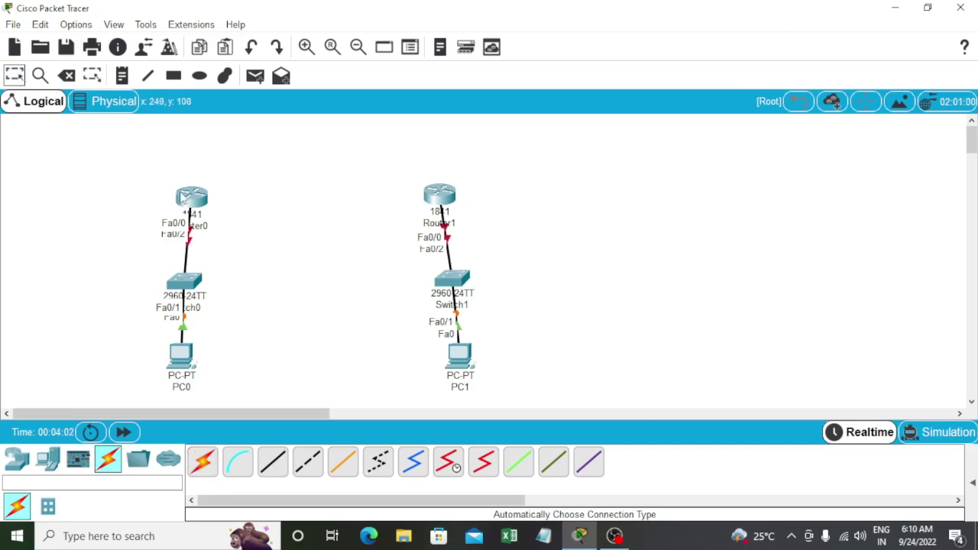
Install a WIC-1T module in Router0's empty slot beside the power switch while powered off, and restore its power.
{"action": "left_click", "coordinate": [193, 199]}
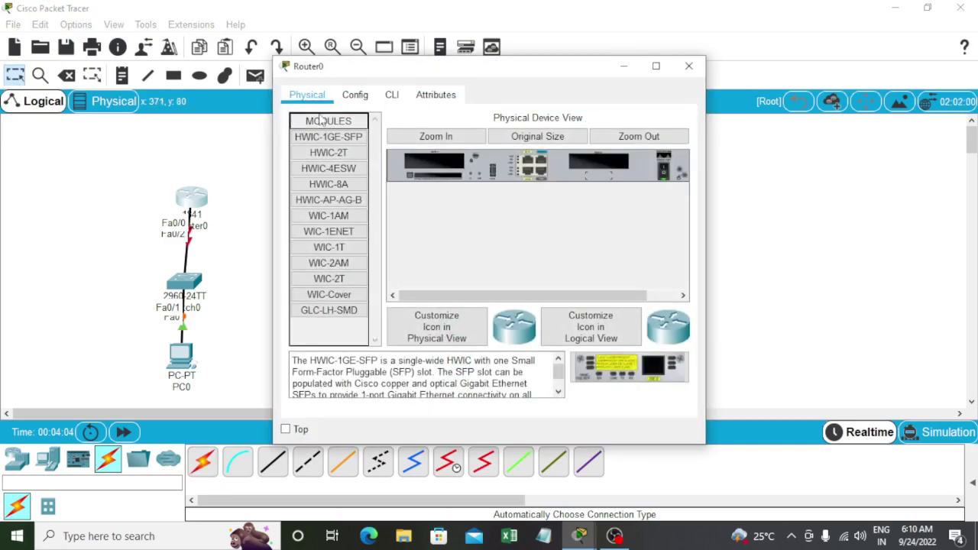
{"action": "left_click", "coordinate": [352, 102]}
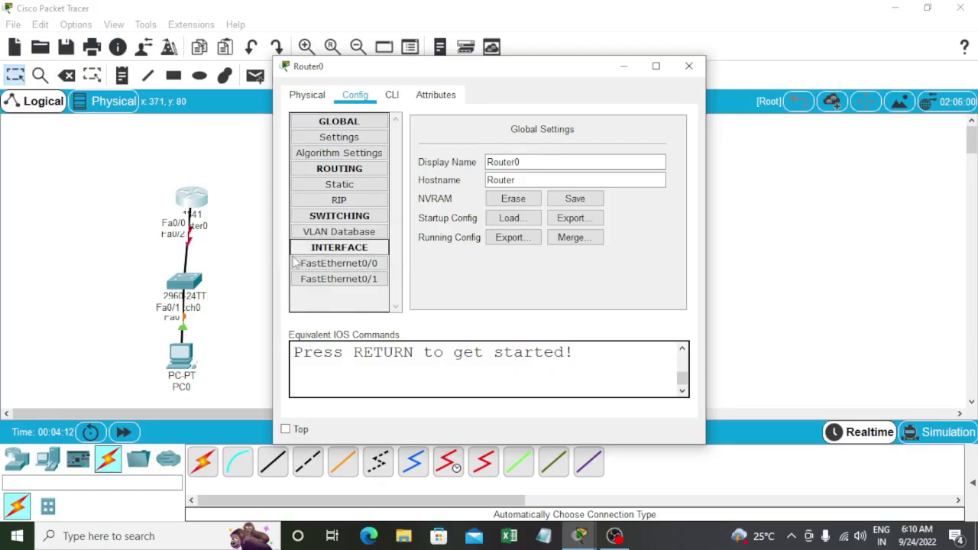
{"action": "left_click", "coordinate": [317, 101]}
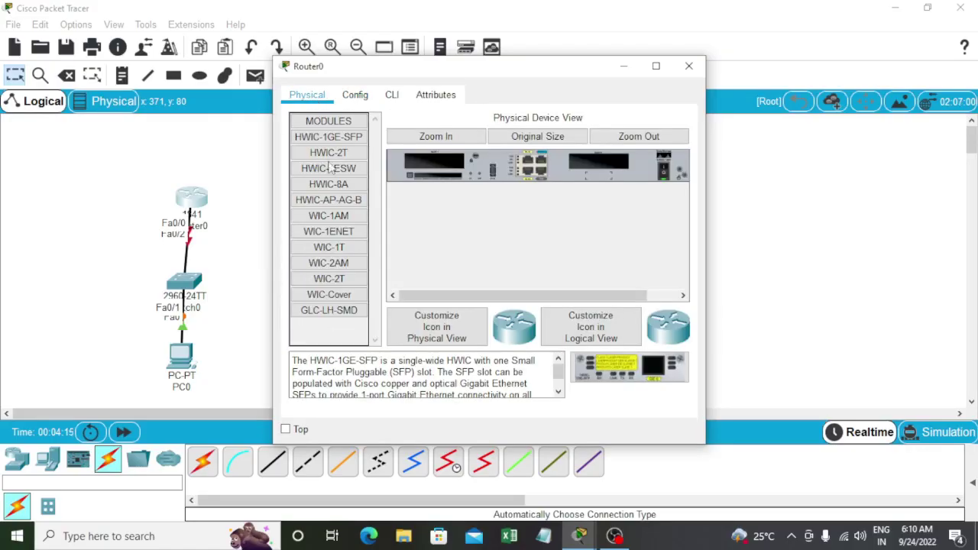
{"action": "left_click", "coordinate": [339, 250]}
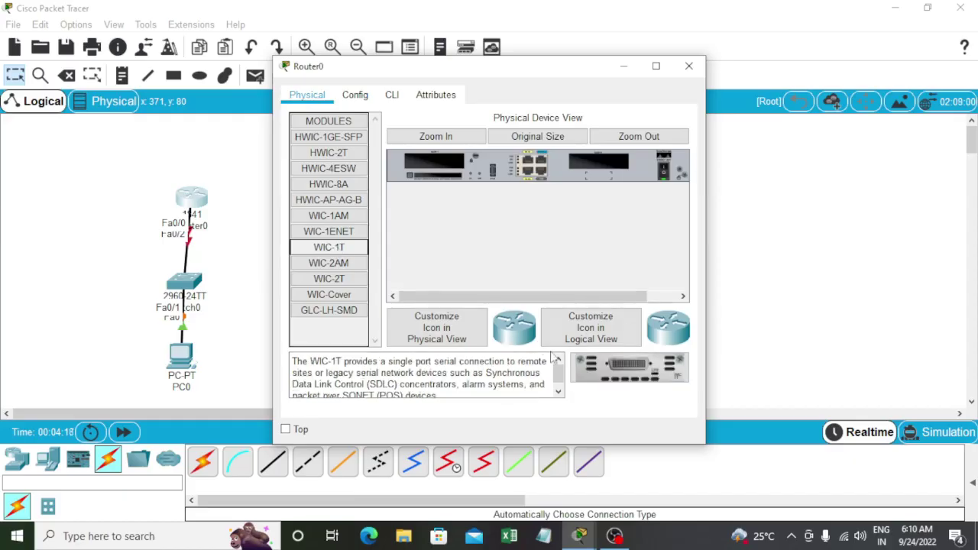
{"action": "left_click_drag", "start_coordinate": [644, 372], "coordinate": [600, 168]}
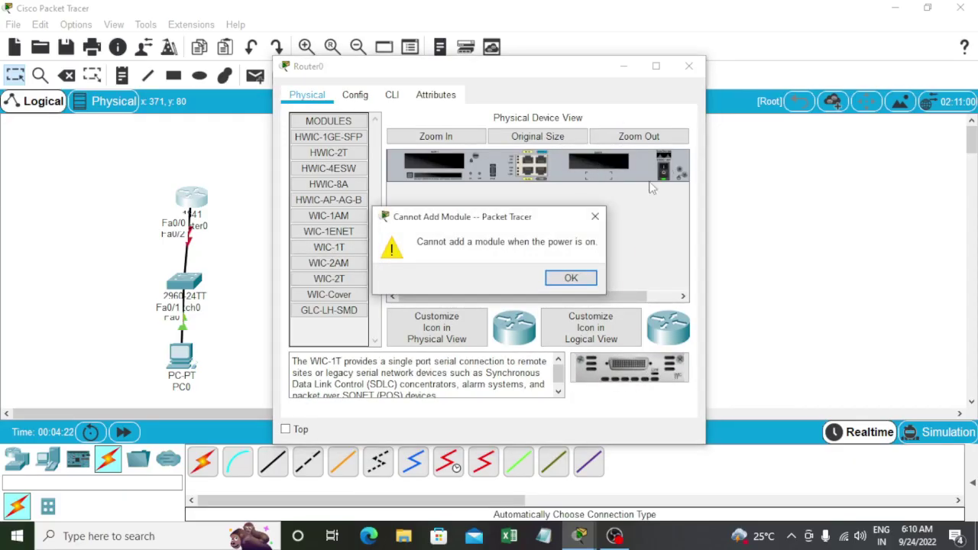
{"action": "key", "text": "Return"}
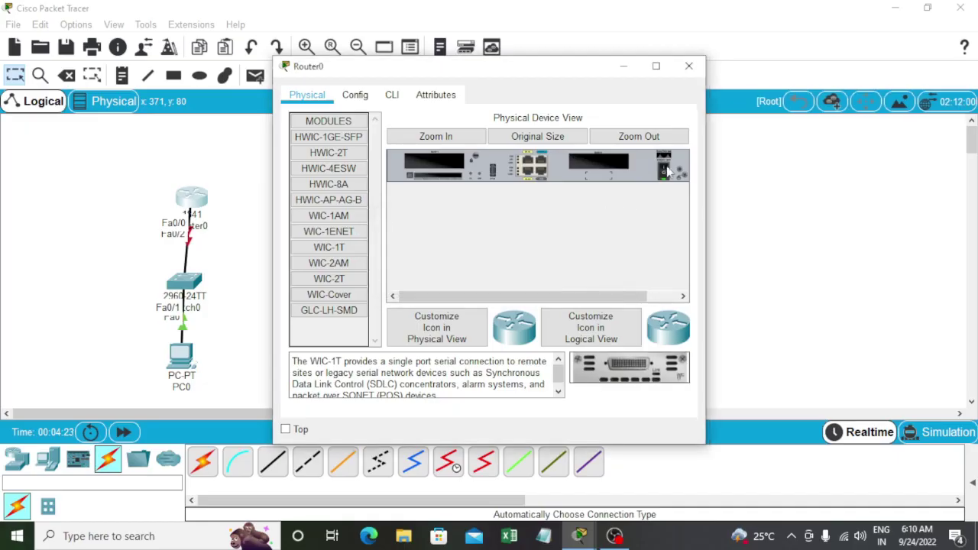
{"action": "left_click_drag", "start_coordinate": [629, 366], "coordinate": [599, 165]}
{"action": "left_click", "coordinate": [664, 168]}
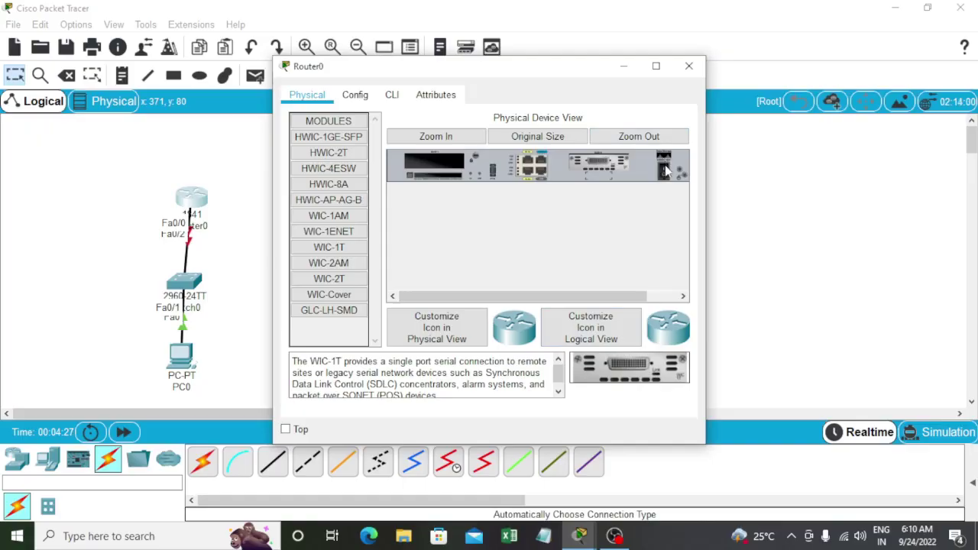
{"action": "left_click", "coordinate": [688, 67]}
Power off Router1, install a WIC-1T module in the slot beside its power switch, and power it back on.
{"action": "left_click", "coordinate": [448, 194]}
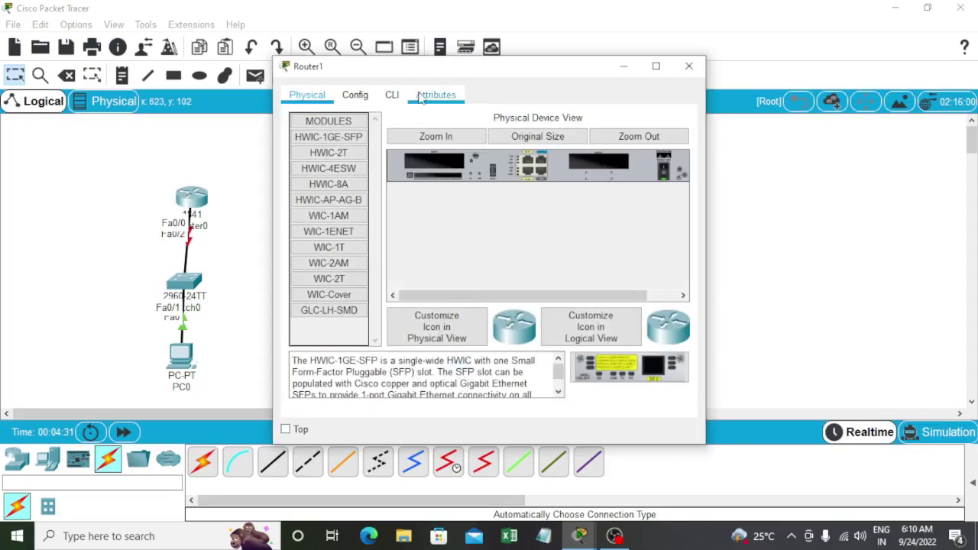
{"action": "left_click", "coordinate": [333, 252]}
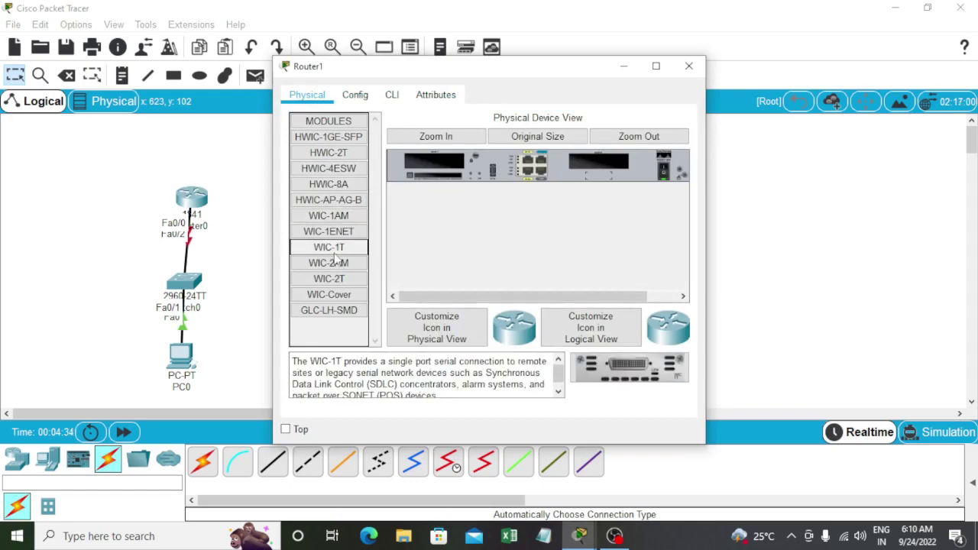
{"action": "left_click", "coordinate": [663, 171]}
{"action": "left_click_drag", "start_coordinate": [629, 366], "coordinate": [600, 166]}
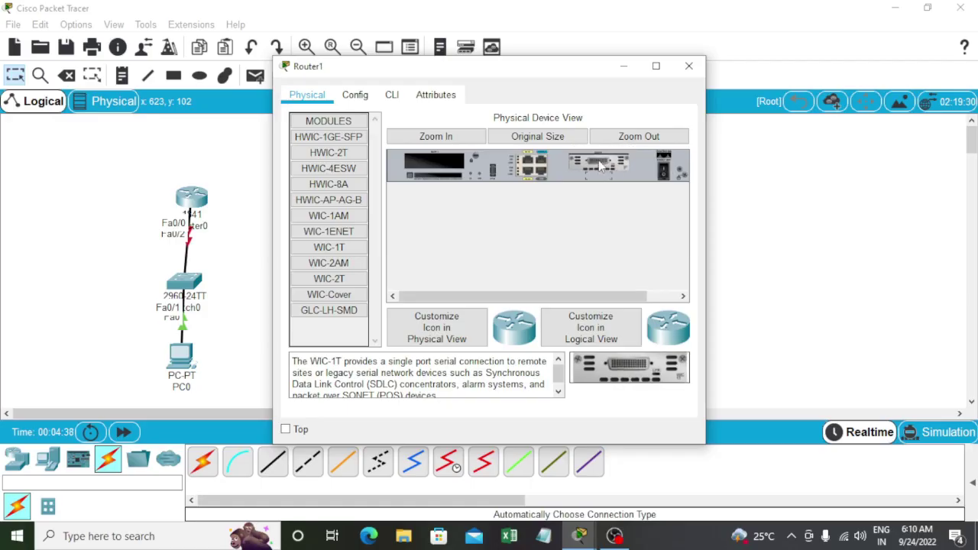
{"action": "left_click", "coordinate": [663, 173]}
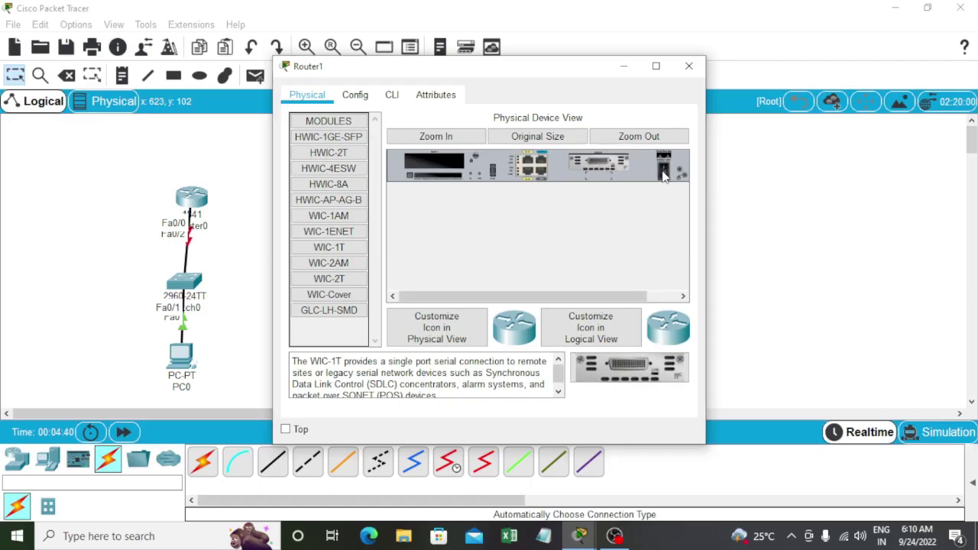
{"action": "left_click", "coordinate": [688, 66]}
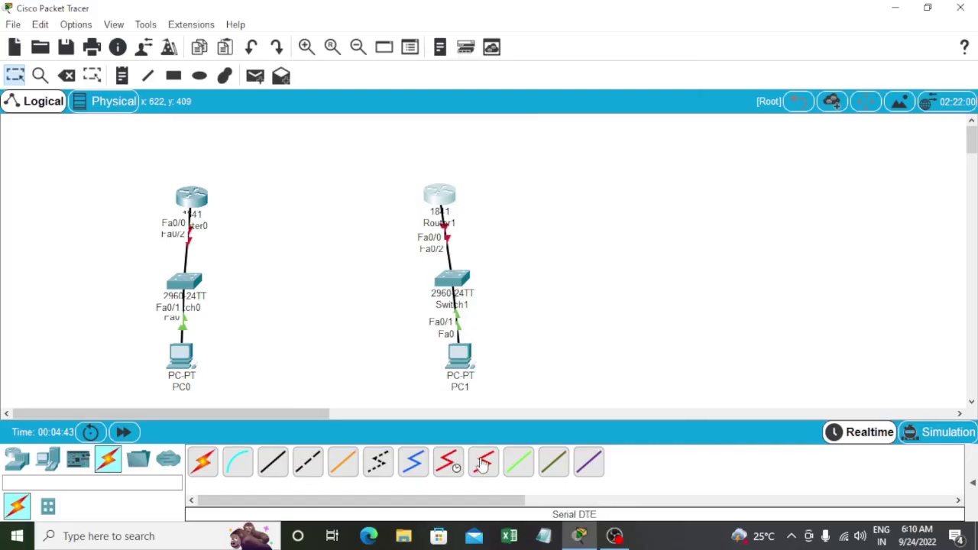
Connect Router0's Serial0/0/0 port to Router1's Serial0/0/0 port with a Serial DTE cable.
{"action": "left_click", "coordinate": [483, 461]}
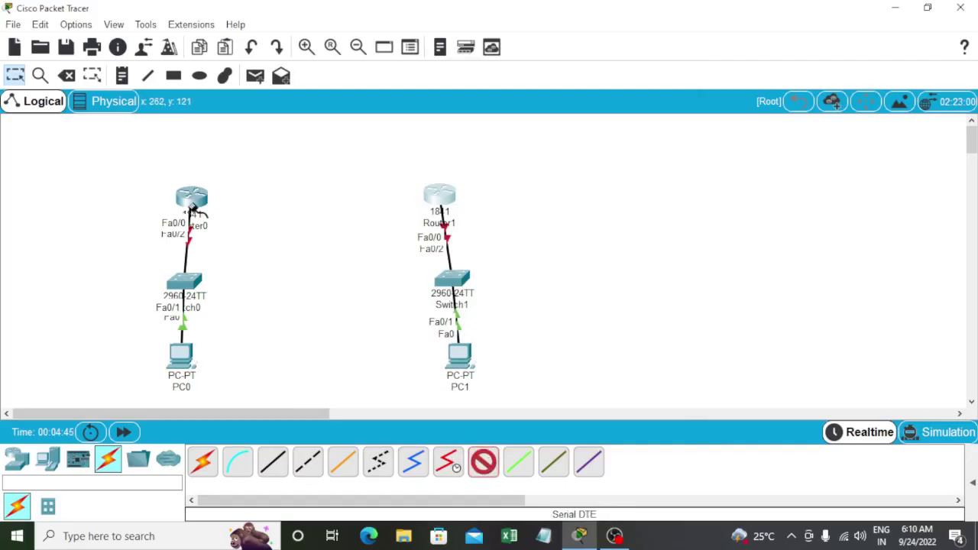
{"action": "left_click", "coordinate": [191, 200]}
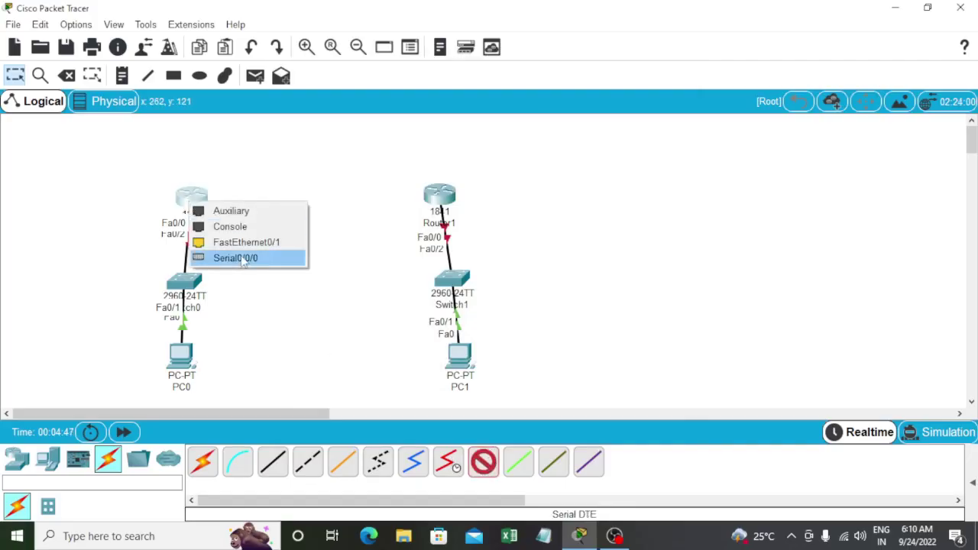
{"action": "left_click", "coordinate": [244, 259]}
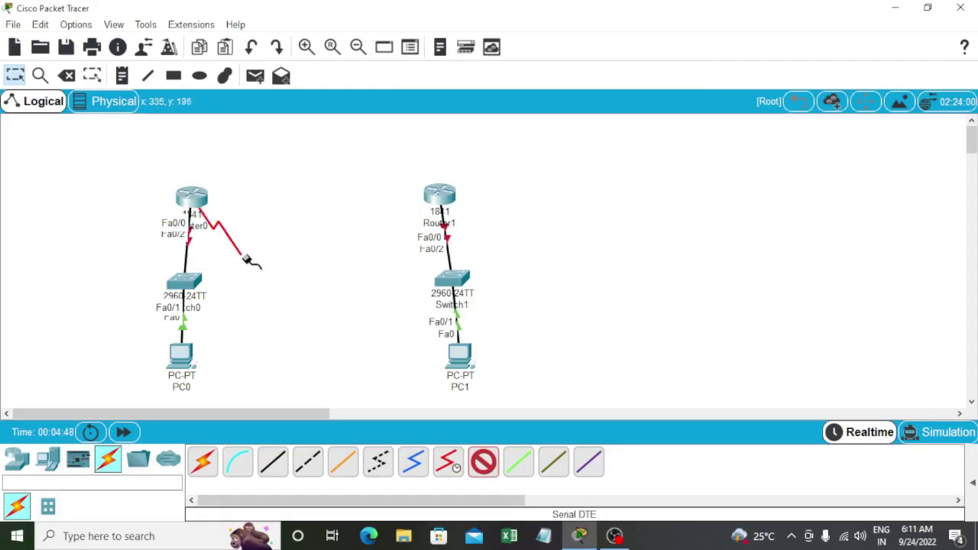
{"action": "left_click", "coordinate": [438, 193]}
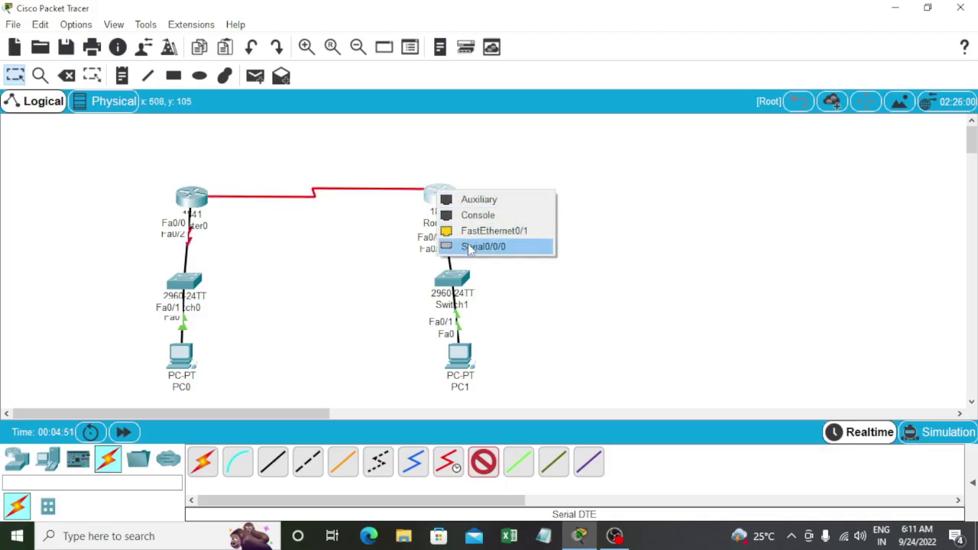
{"action": "left_click", "coordinate": [471, 248]}
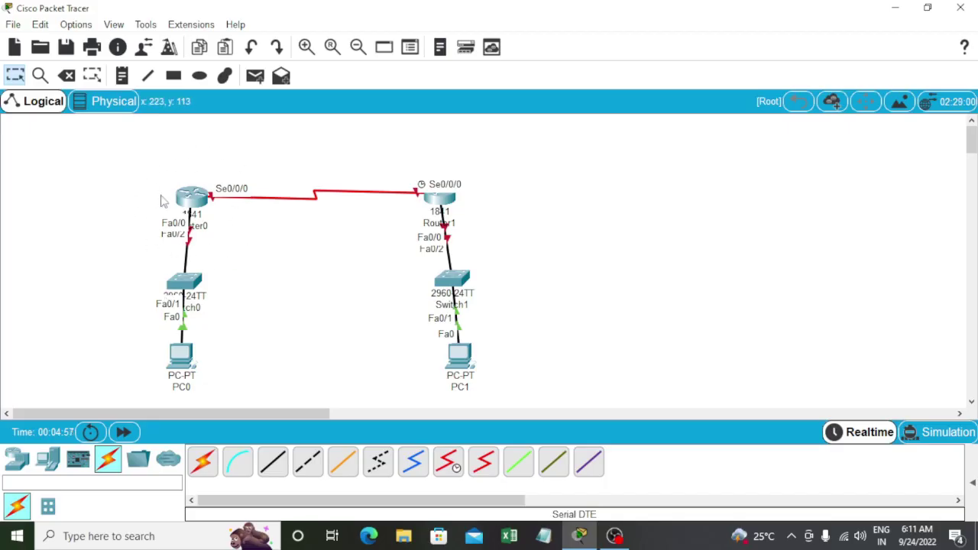
Place the address notes 192.168.1.1 beside Router0's FastEthernet link and 192.168.1.2 beside PC0.
{"action": "left_click", "coordinate": [92, 76]}
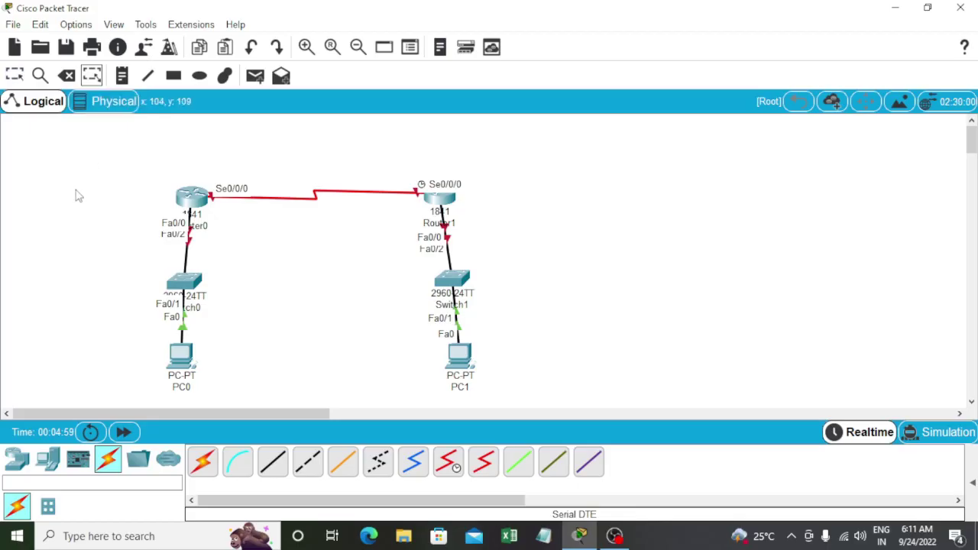
{"action": "left_click", "coordinate": [121, 76]}
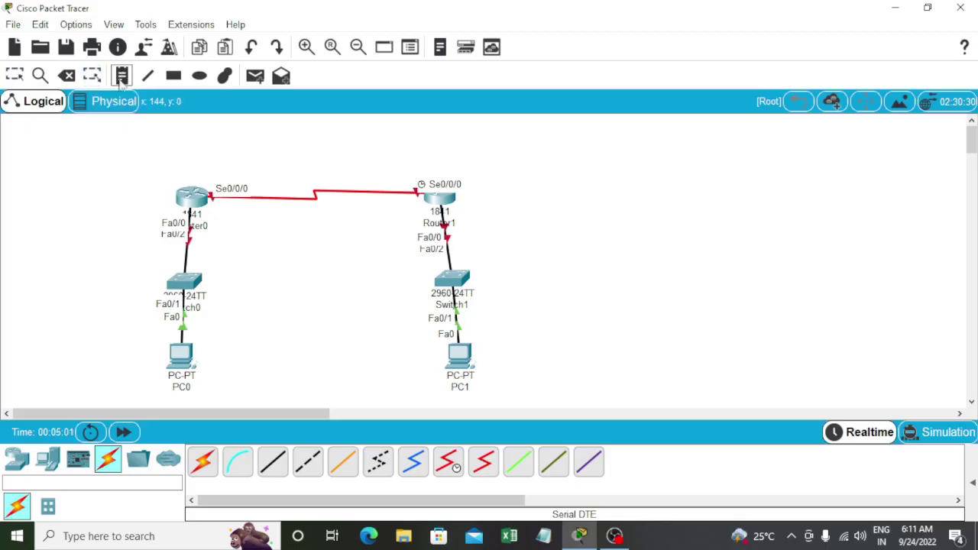
{"action": "left_click", "coordinate": [81, 221]}
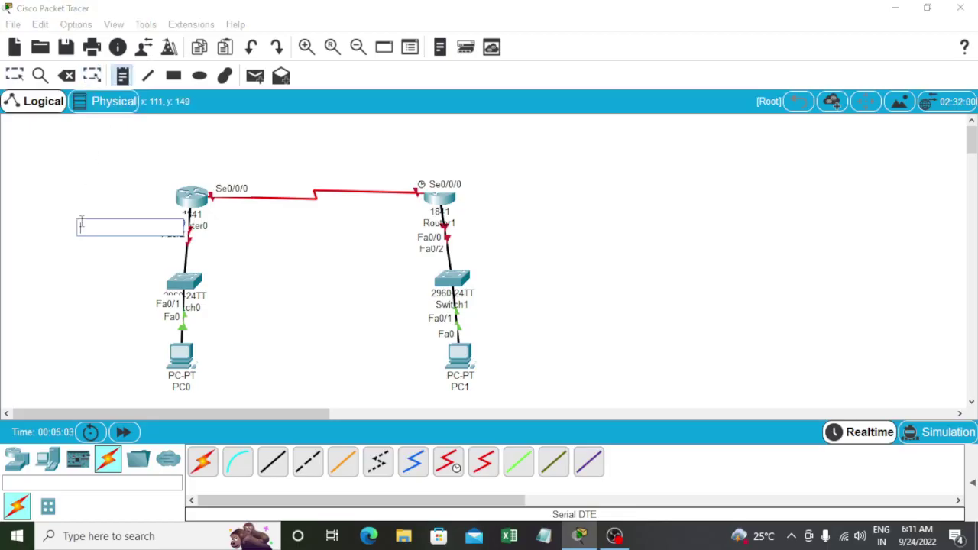
{"action": "type", "text": "192.168.1.1"}
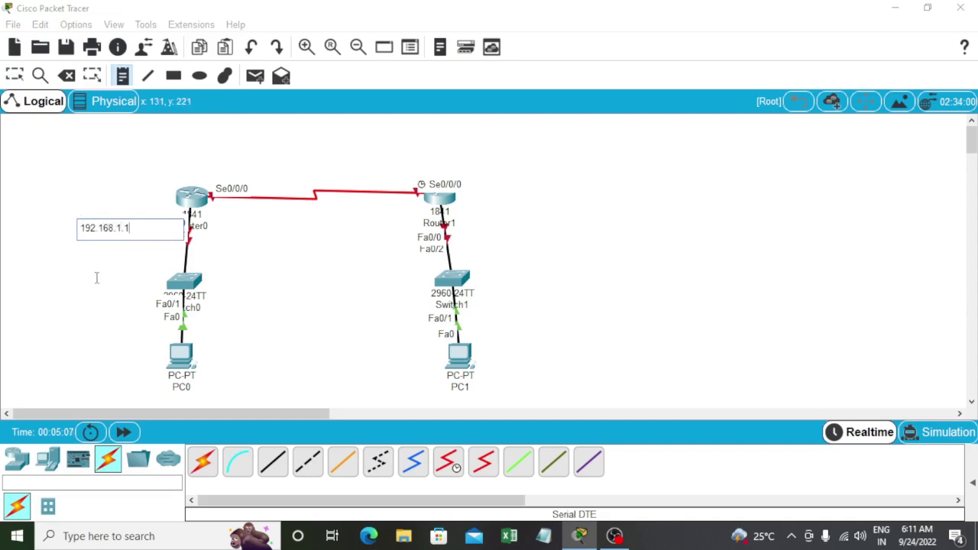
{"action": "left_click", "coordinate": [89, 365]}
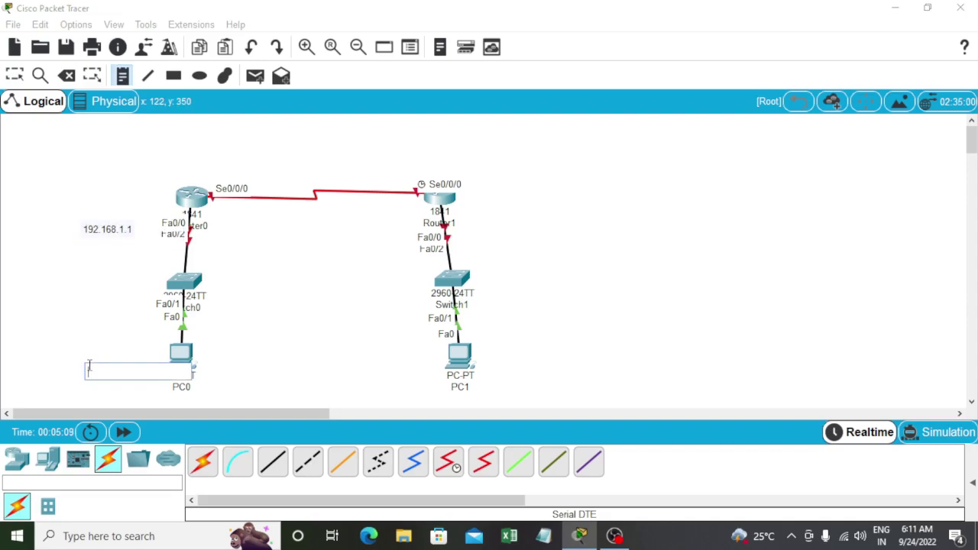
{"action": "type", "text": "192.168"}
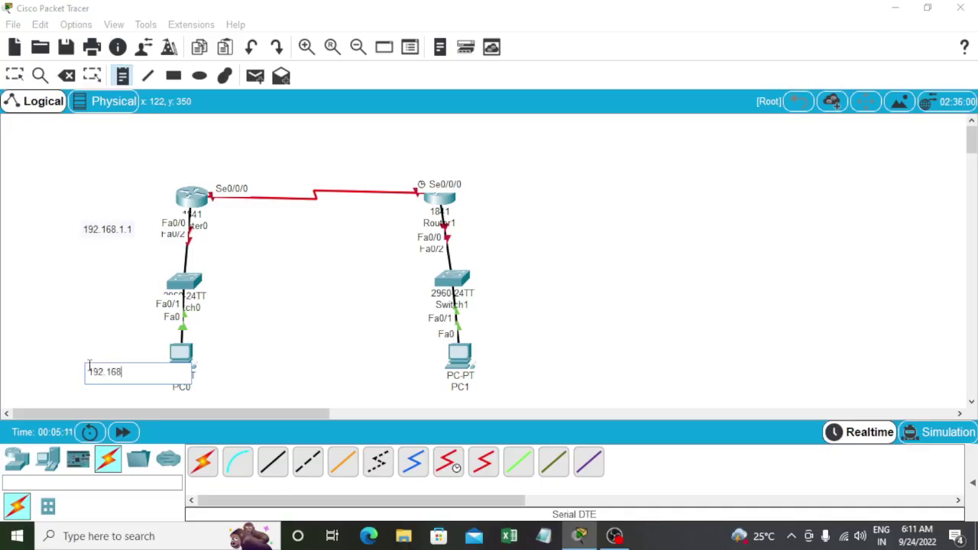
{"action": "type", "text": ".1.2"}
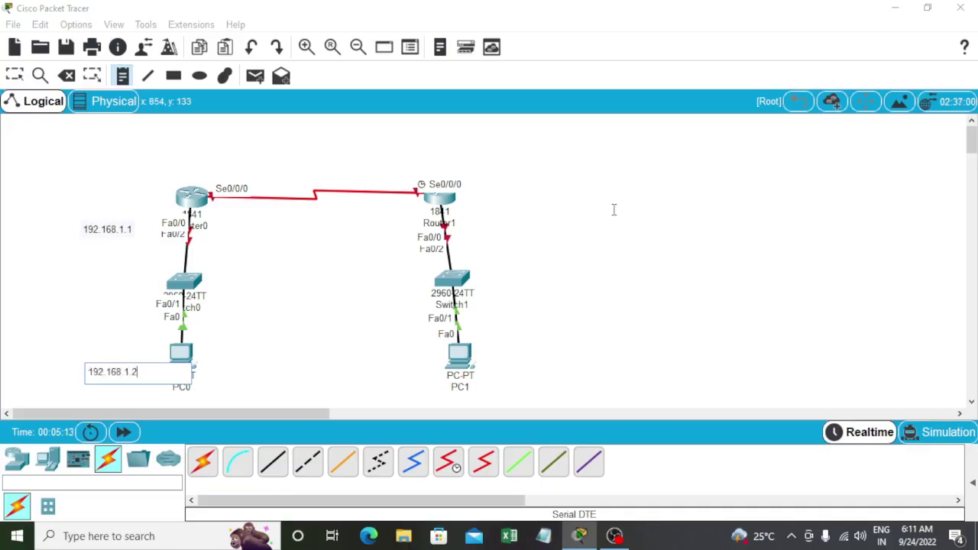
Place the address notes 192.168.3.1 beside Router1's FastEthernet side and 192.168.3.2 beside PC1.
{"action": "left_click", "coordinate": [477, 208]}
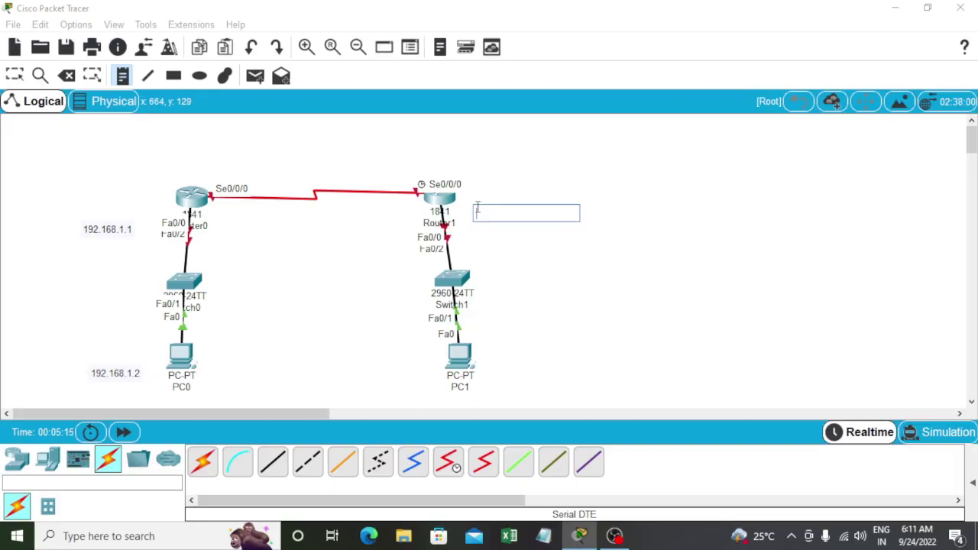
{"action": "type", "text": "192.168.3.1"}
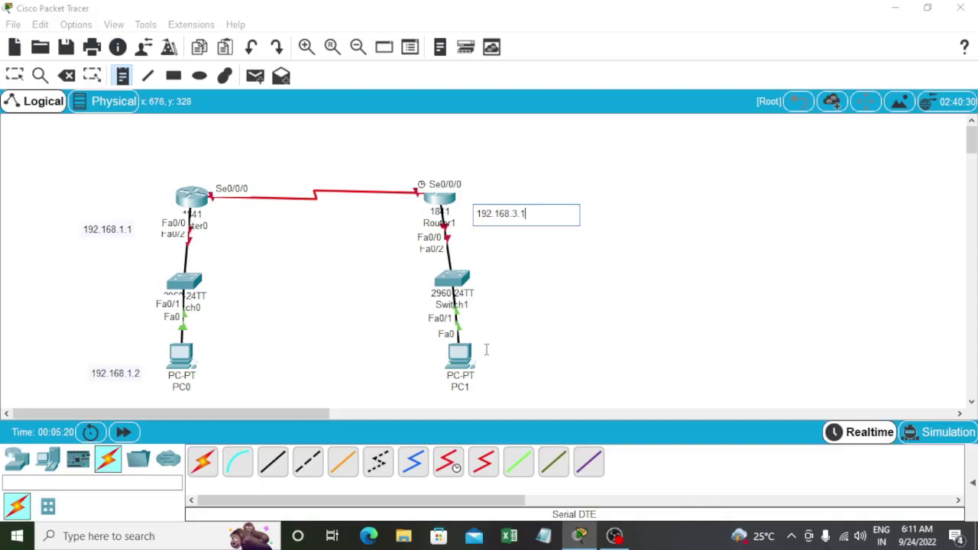
{"action": "left_click", "coordinate": [485, 349]}
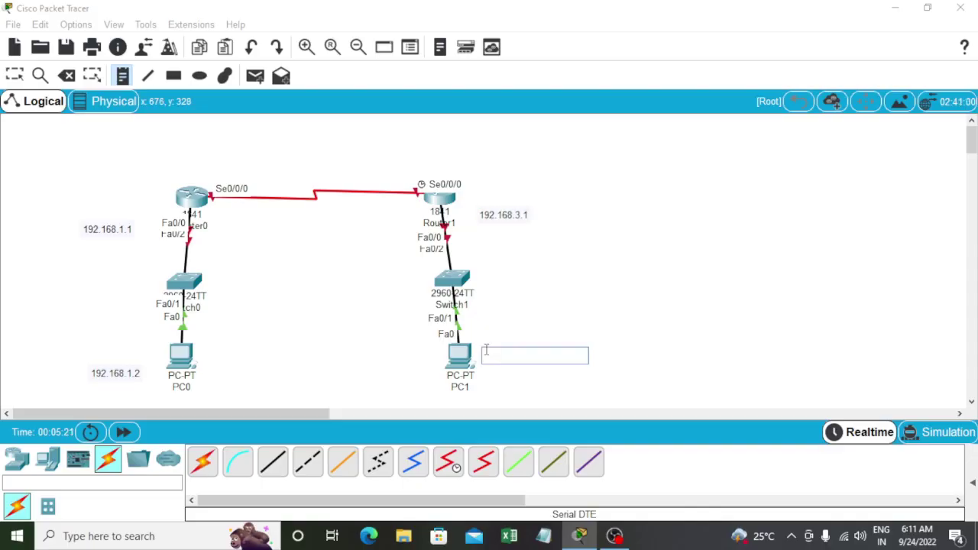
{"action": "type", "text": "192.168"}
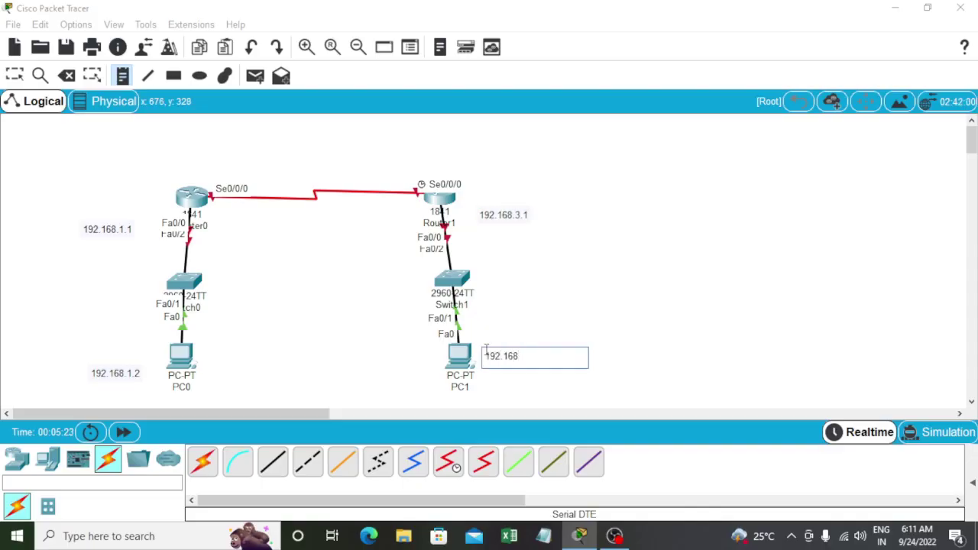
{"action": "type", "text": ".3.2"}
Label the serial link with notes 200.10.10.1 above Router0's end and 200.10.10.2 above Router1's end, then return to the selection tool.
{"action": "left_click", "coordinate": [207, 169]}
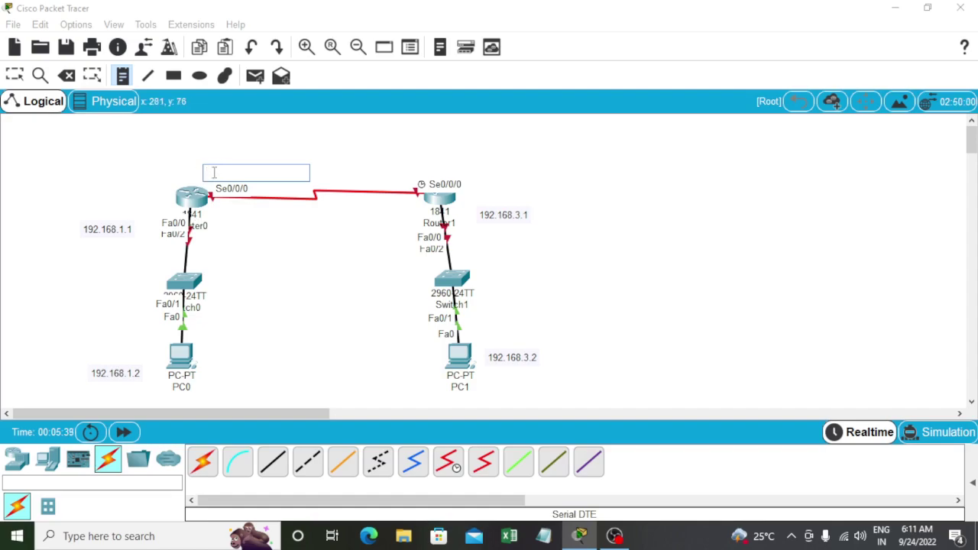
{"action": "type", "text": "200.10.10.1"}
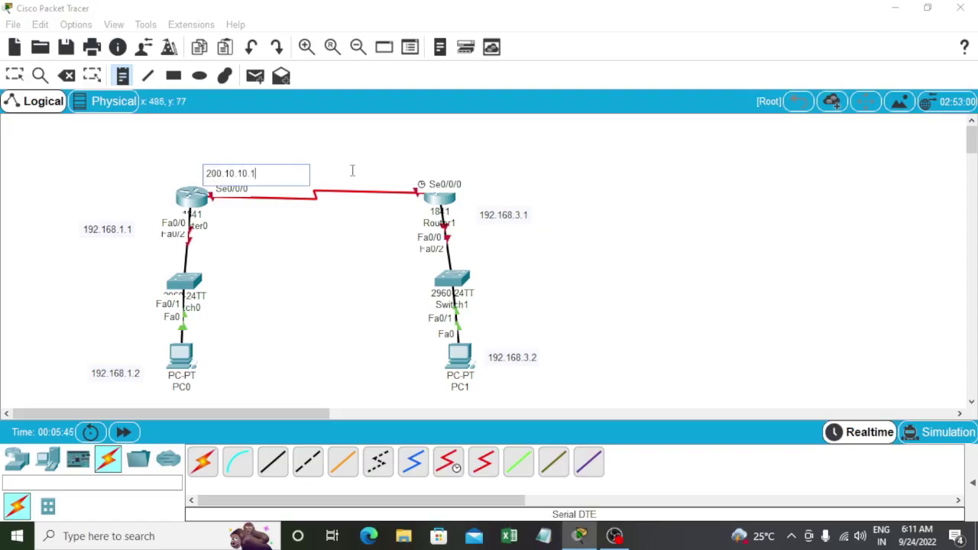
{"action": "left_click", "coordinate": [376, 162]}
{"action": "type", "text": "200.10.10.2"}
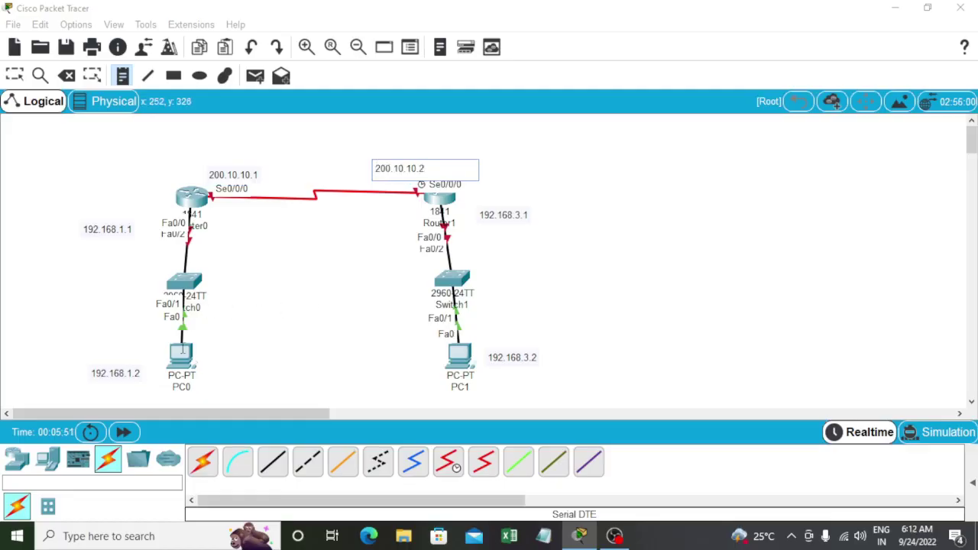
{"action": "left_click", "coordinate": [21, 72]}
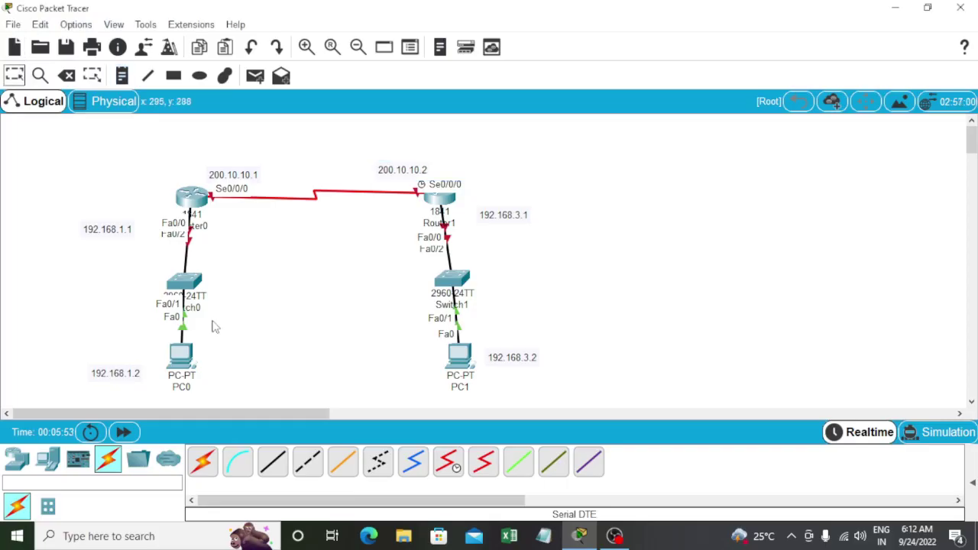
Configure PC0 with static IP 192.168.1.2, subnet mask 255.255.255.0 and default gateway 192.168.1.1, and close its window.
{"action": "left_click", "coordinate": [183, 353]}
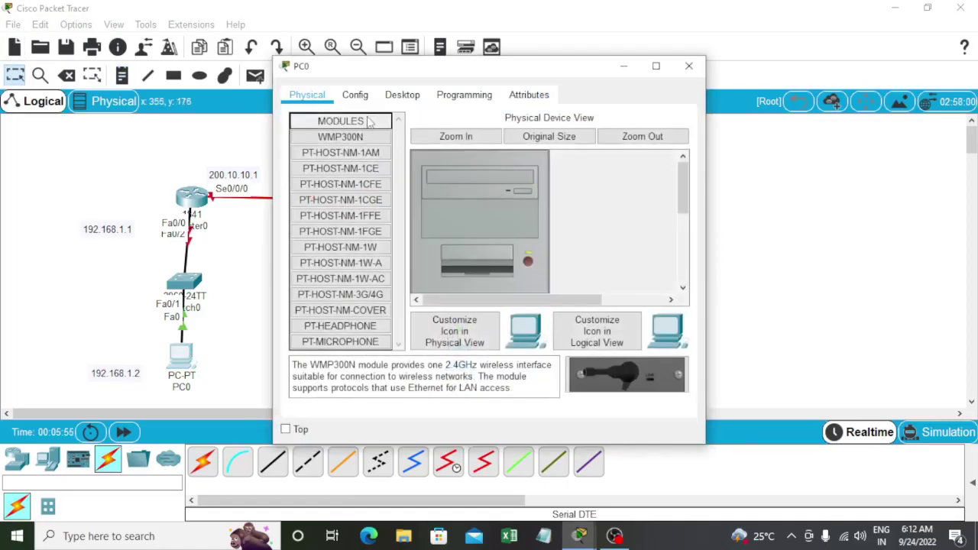
{"action": "left_click", "coordinate": [398, 99]}
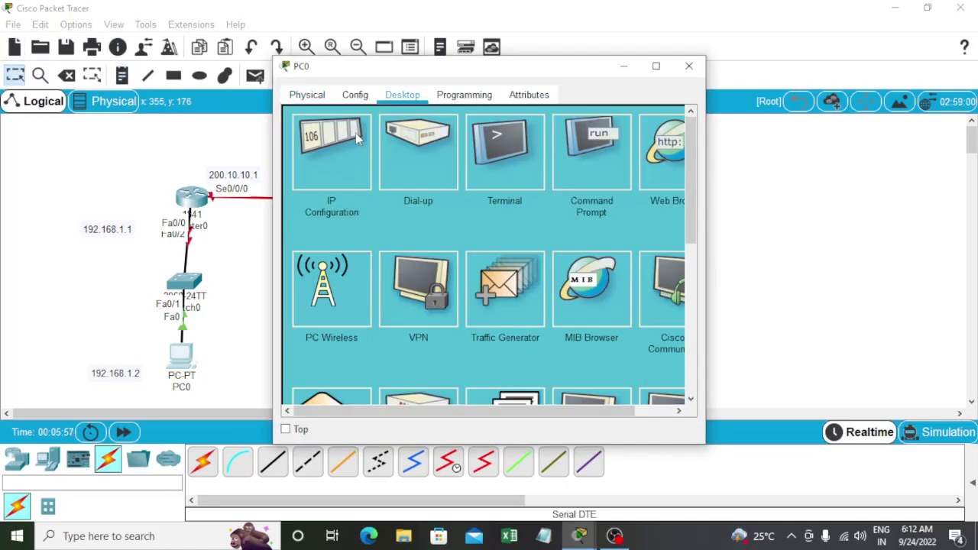
{"action": "left_click", "coordinate": [358, 139]}
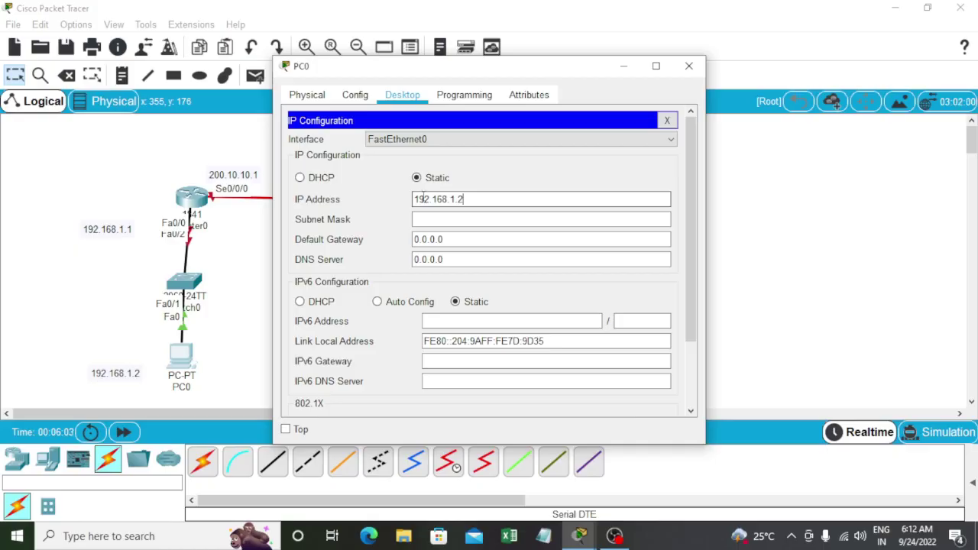
{"action": "left_click", "coordinate": [430, 220]}
{"action": "left_click", "coordinate": [452, 238]}
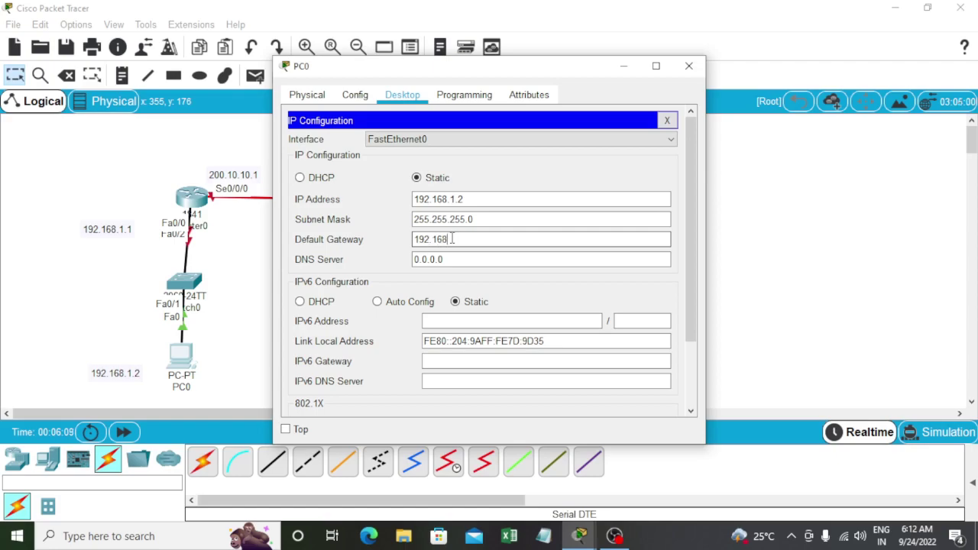
{"action": "type", "text": "192.168.1.1"}
{"action": "left_click", "coordinate": [688, 67]}
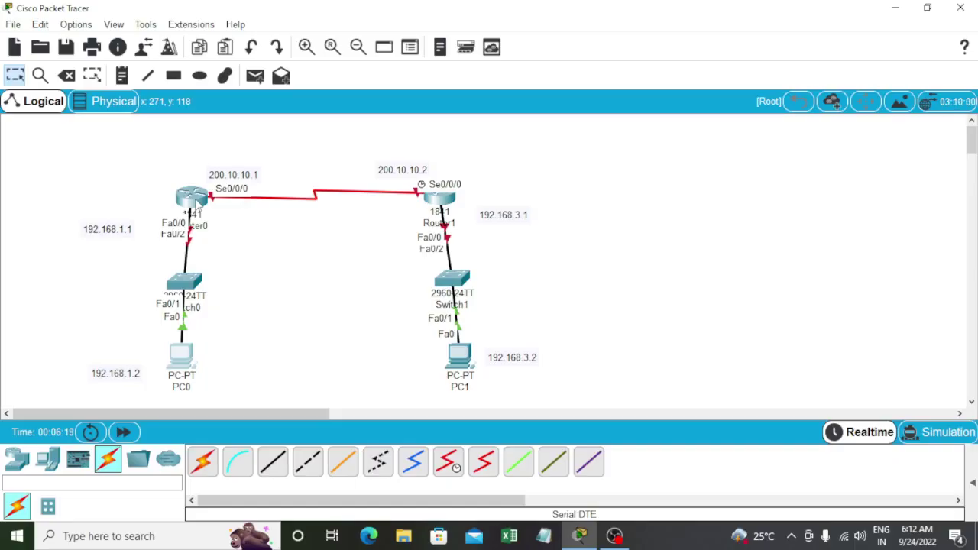
{"action": "mouse_move", "coordinate": [197, 205]}
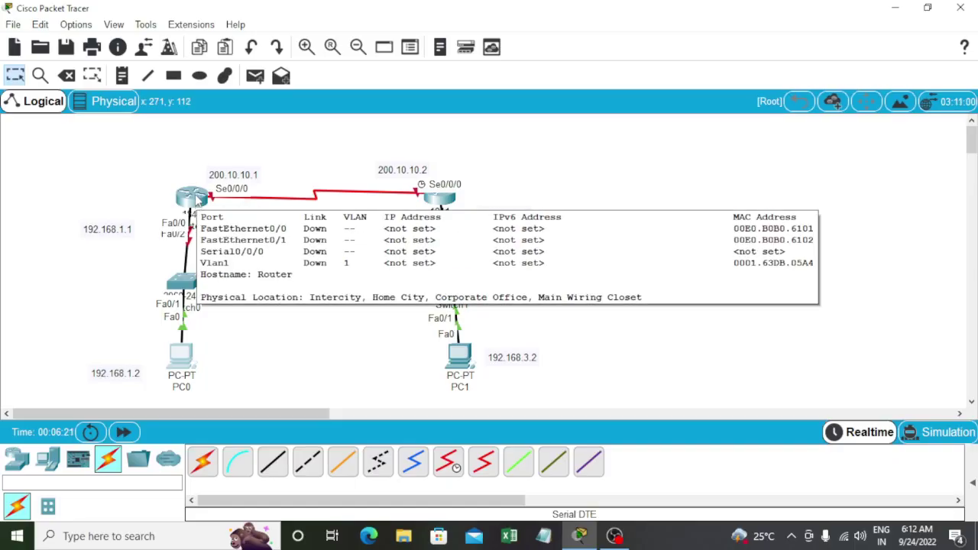
{"action": "left_click", "coordinate": [459, 354]}
{"action": "left_click", "coordinate": [411, 98]}
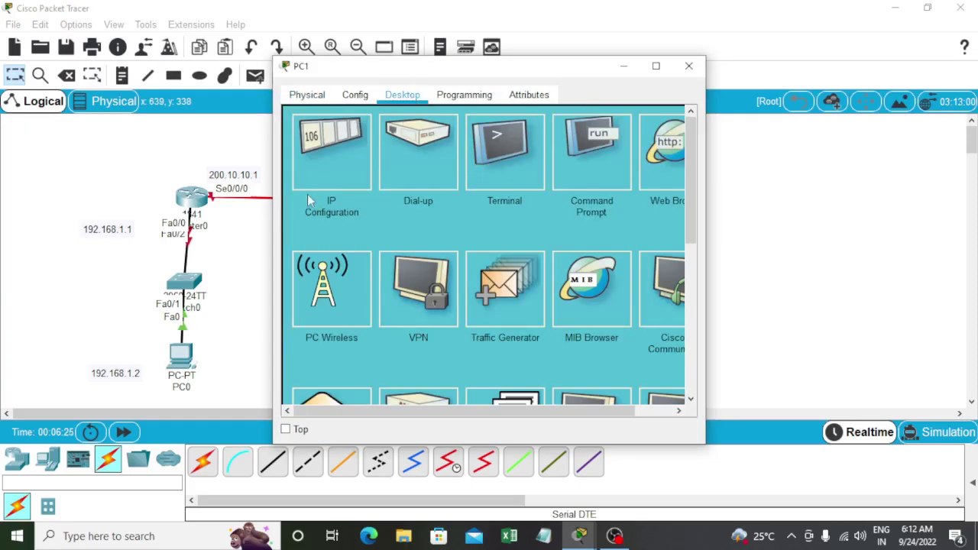
{"action": "left_click", "coordinate": [310, 179]}
{"action": "left_click", "coordinate": [438, 202]}
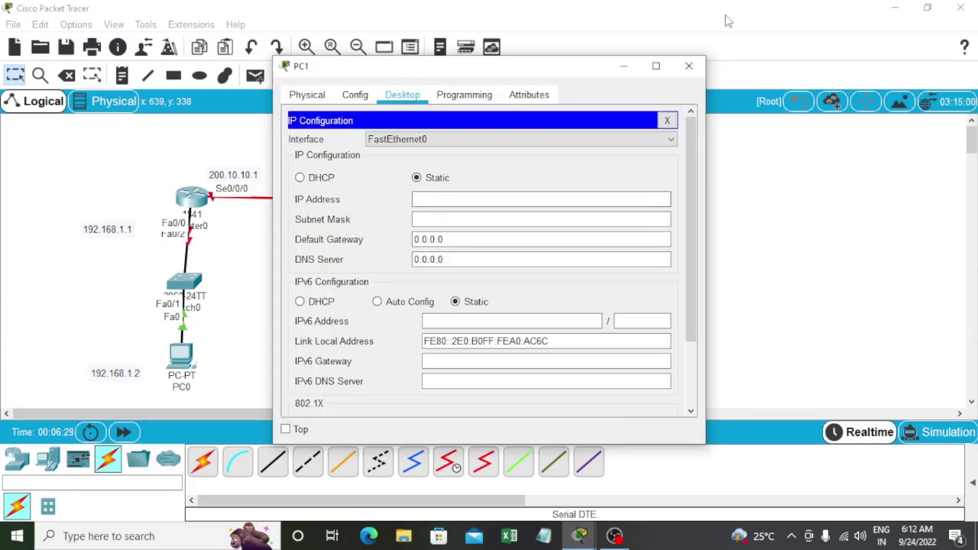
{"action": "left_click", "coordinate": [689, 65]}
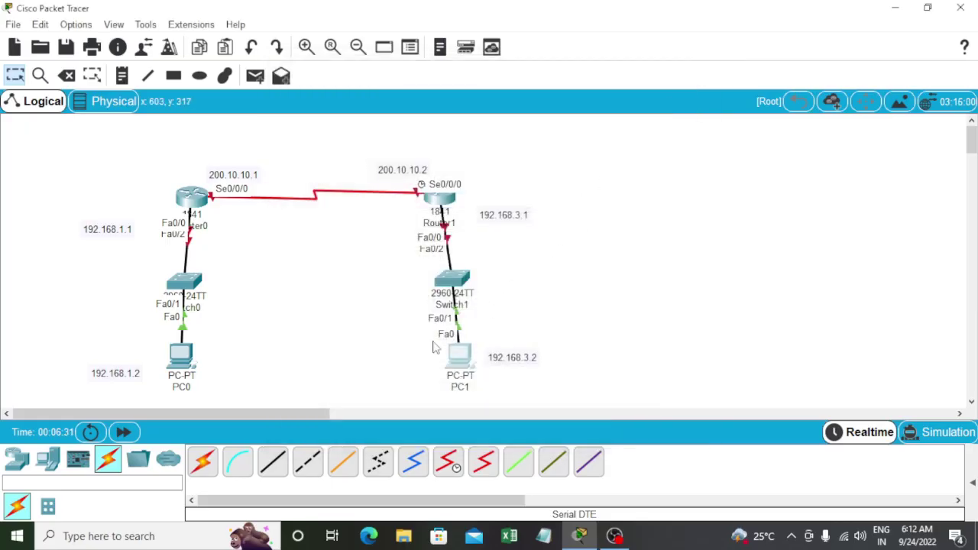
Delete PC1 below Switch1 from the topology and return to the selection tool.
{"action": "left_click", "coordinate": [67, 75]}
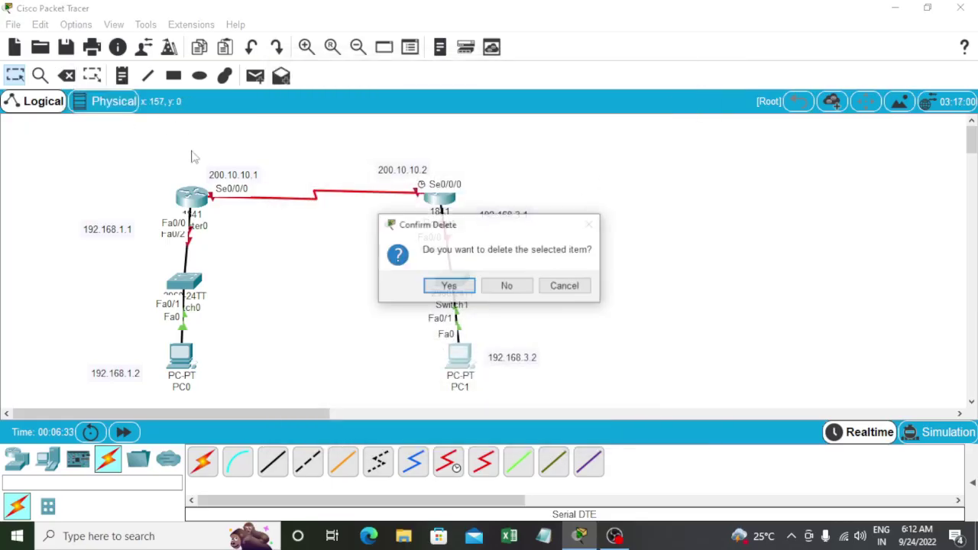
{"action": "left_click", "coordinate": [507, 287]}
{"action": "left_click", "coordinate": [461, 362]}
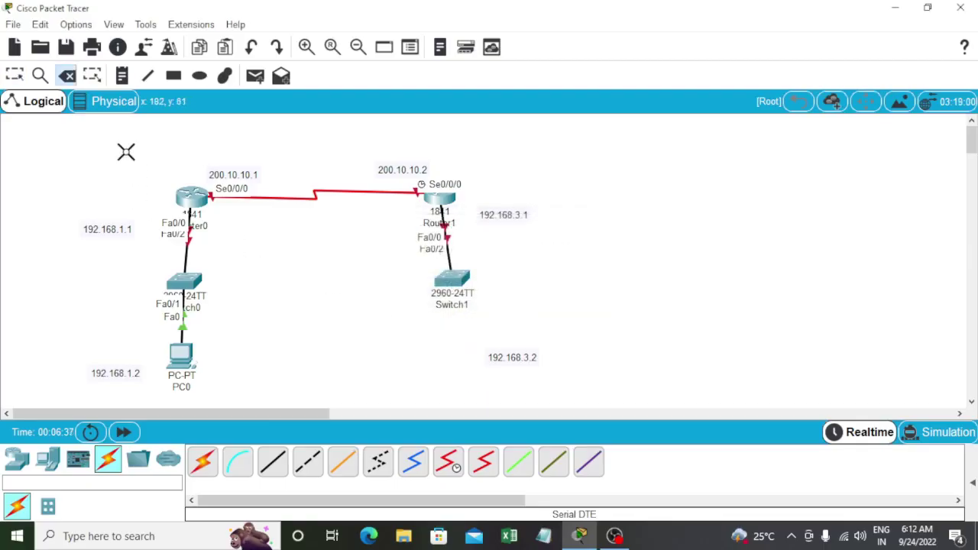
{"action": "left_click", "coordinate": [15, 76]}
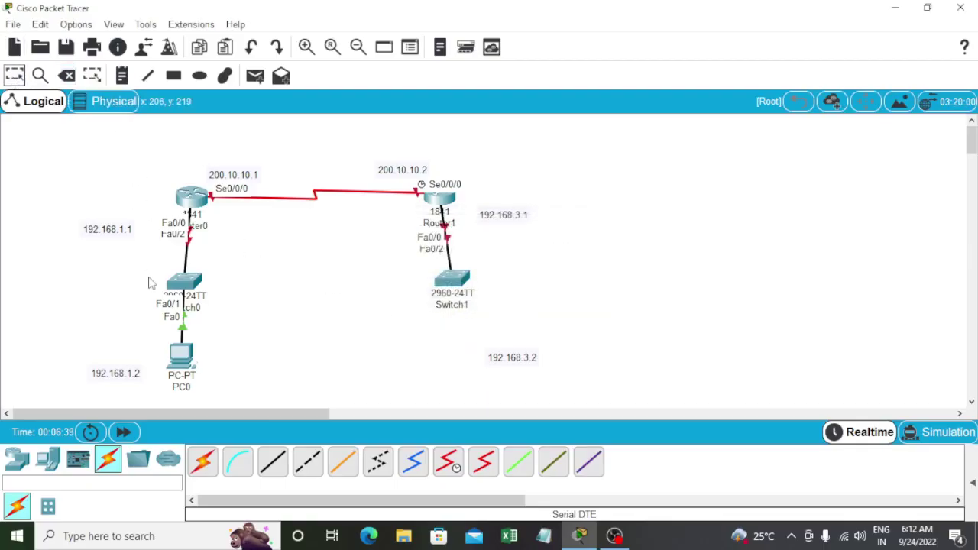
Add a generic Server-PT end device below Switch1, beside the 192.168.3.2 note.
{"action": "left_click", "coordinate": [46, 461]}
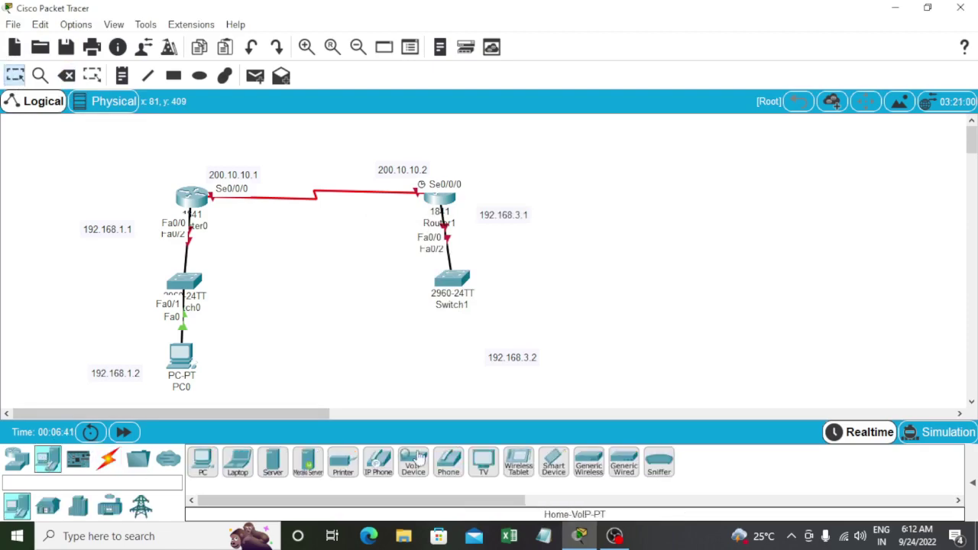
{"action": "left_click", "coordinate": [273, 463]}
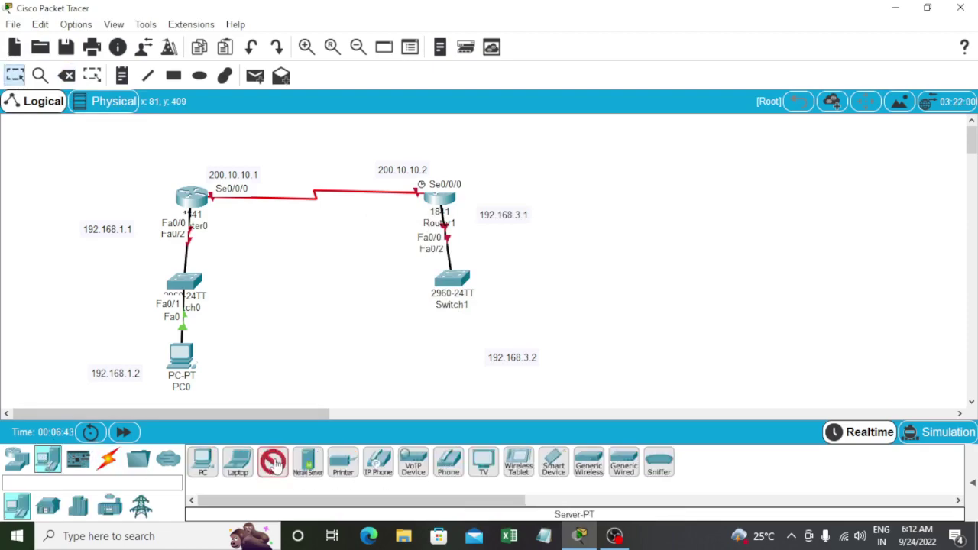
{"action": "left_click", "coordinate": [464, 360]}
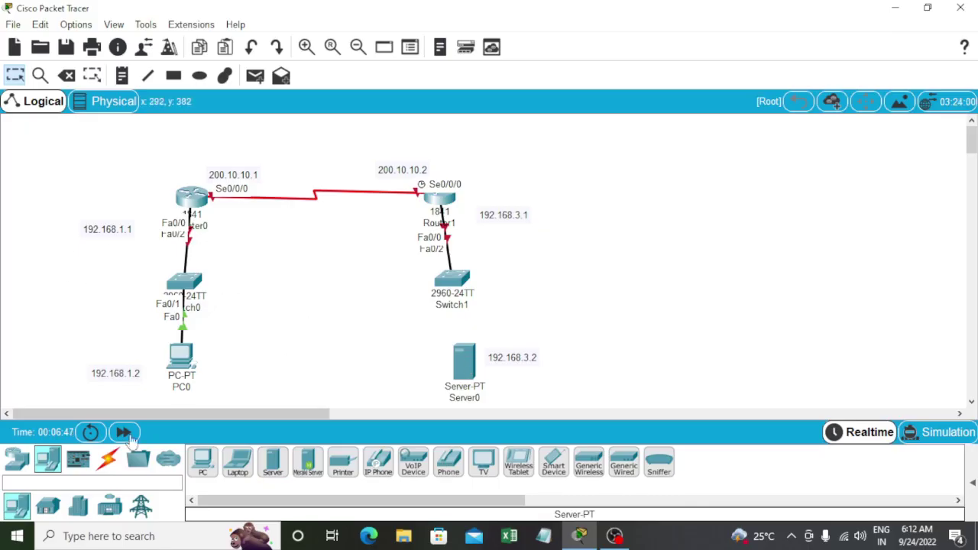
Cable Server0 to Switch1 with an automatically chosen connection type.
{"action": "left_click", "coordinate": [107, 461]}
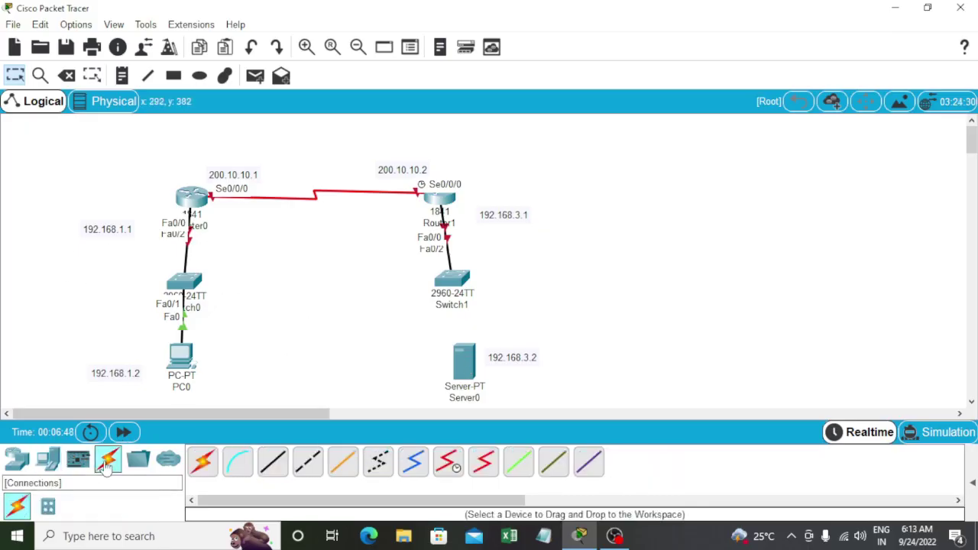
{"action": "left_click", "coordinate": [203, 462]}
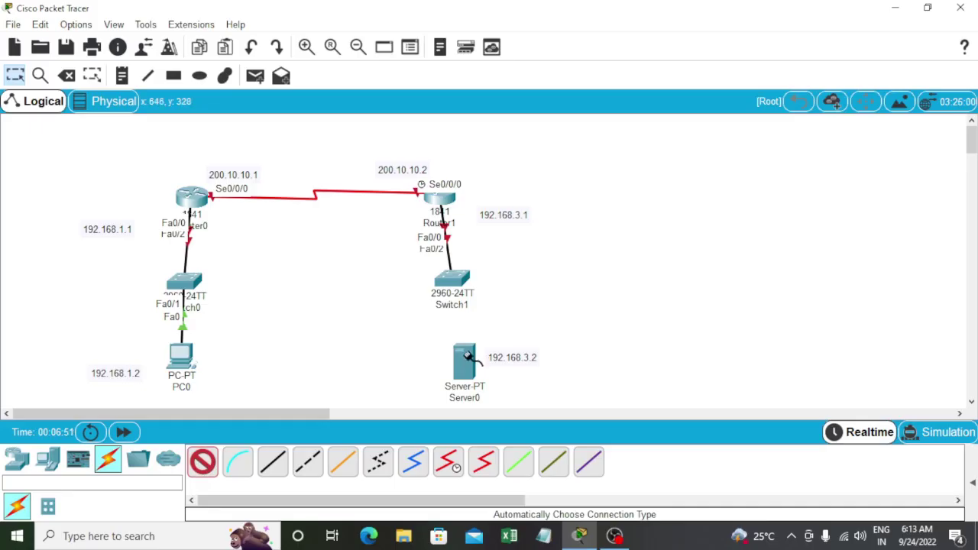
{"action": "left_click", "coordinate": [466, 356]}
{"action": "left_click", "coordinate": [457, 284]}
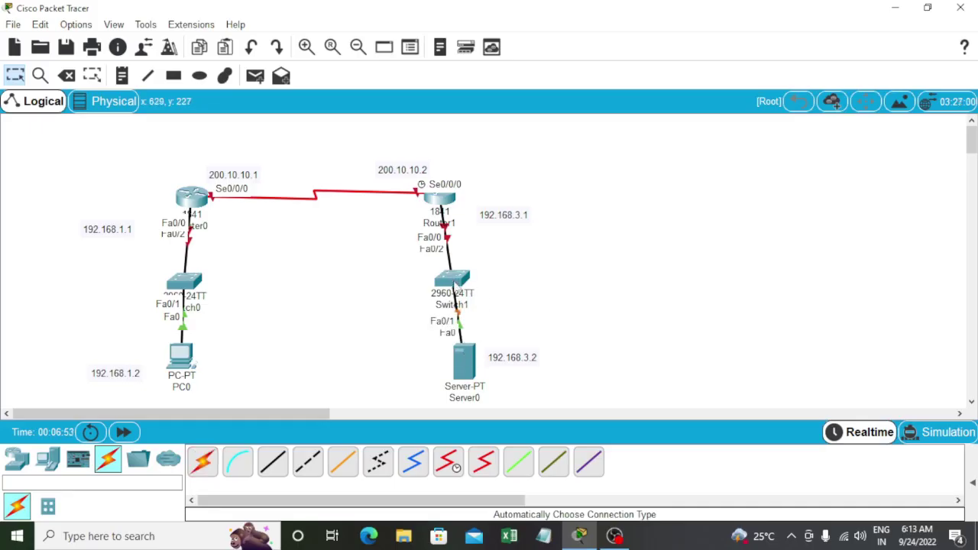
Give Server0 the static IP address 192.168.3.2 with subnet mask 255.255.255.0.
{"action": "left_click", "coordinate": [465, 366]}
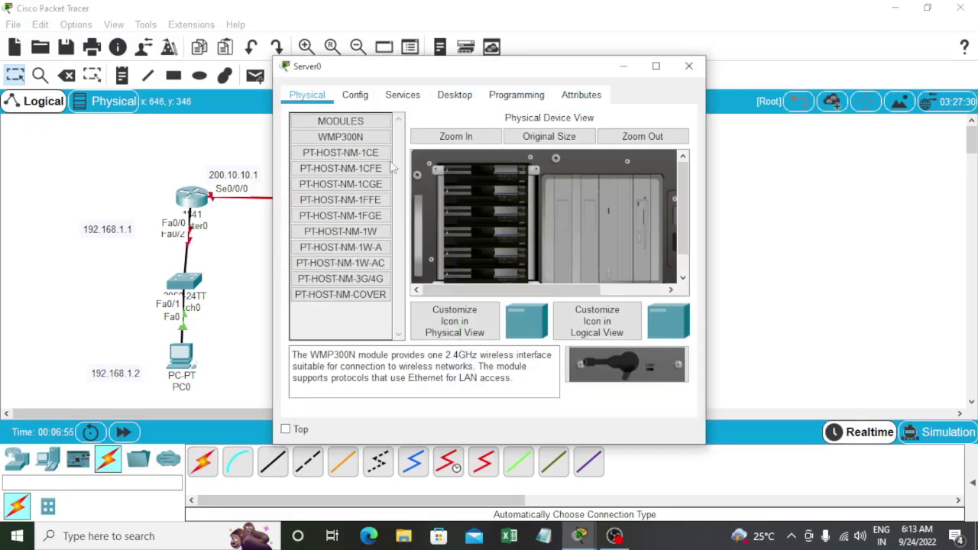
{"action": "left_click", "coordinate": [445, 97]}
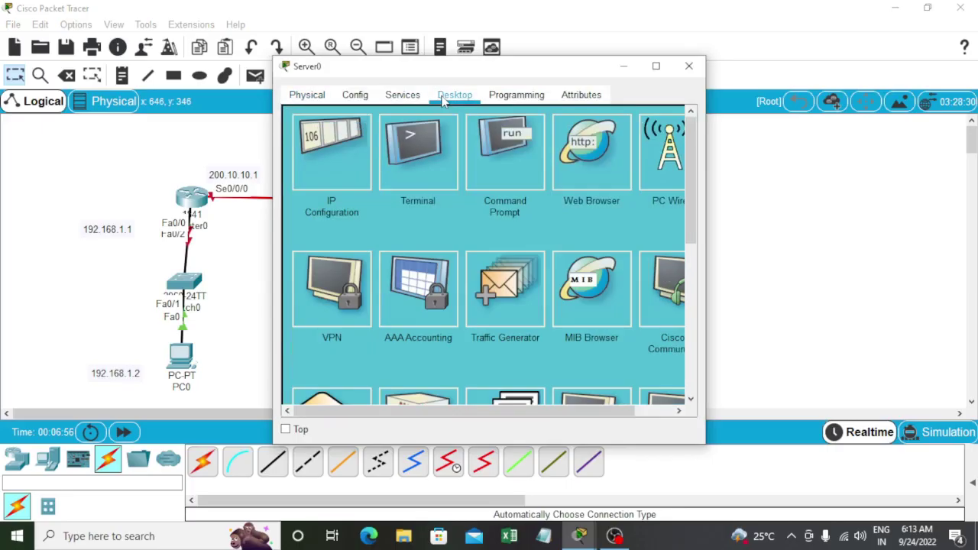
{"action": "left_click", "coordinate": [342, 143]}
{"action": "left_click", "coordinate": [428, 180]}
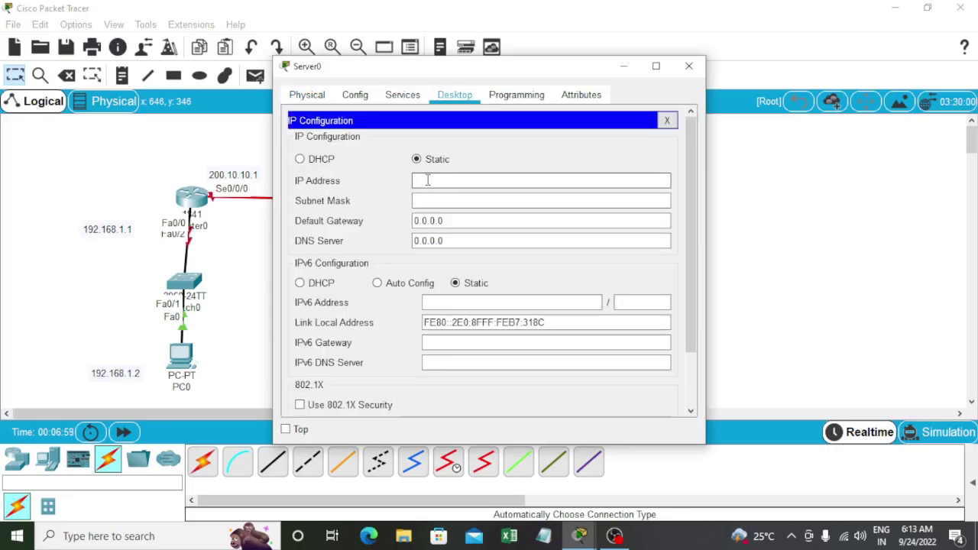
{"action": "type", "text": "192.168.3.2"}
{"action": "left_click", "coordinate": [435, 201]}
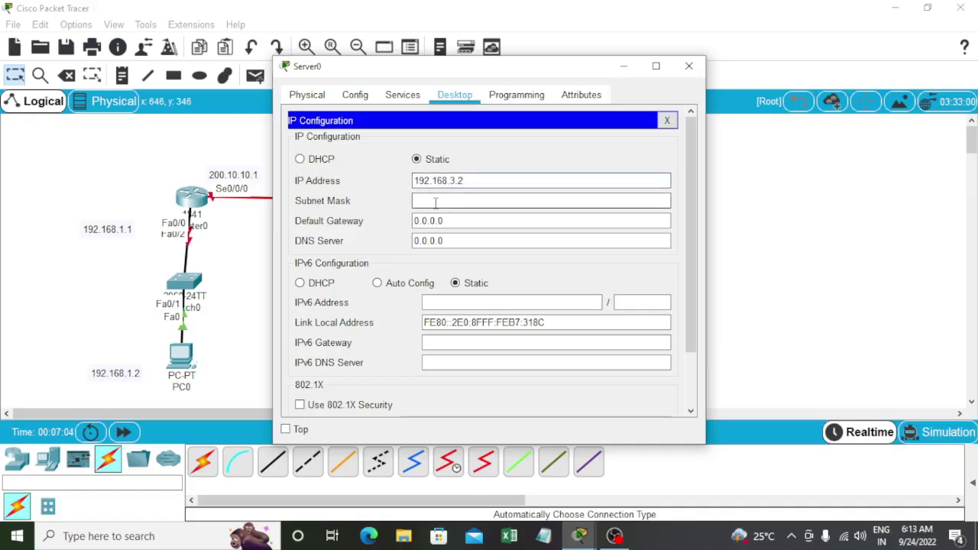
{"action": "left_click", "coordinate": [436, 201]}
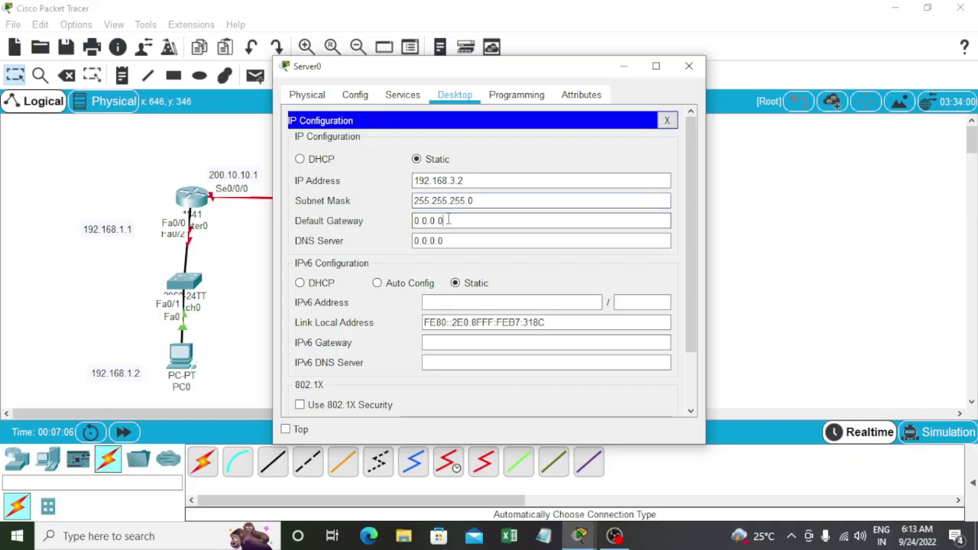
Set Server0's default gateway to 192.168.3.1 and close its window.
{"action": "key", "text": "BackSpace"}
{"action": "key", "text": "BackSpace"}
{"action": "key", "text": "BackSpace"}
{"action": "key", "text": "BackSpace"}
{"action": "key", "text": "BackSpace"}
{"action": "key", "text": "BackSpace"}
{"action": "type", "text": "192.168.3.1"}
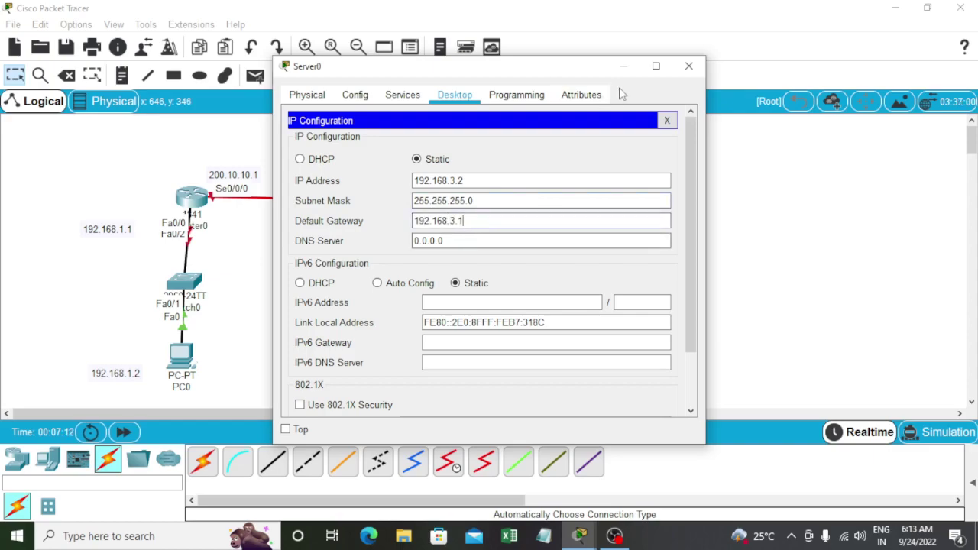
{"action": "left_click", "coordinate": [692, 67]}
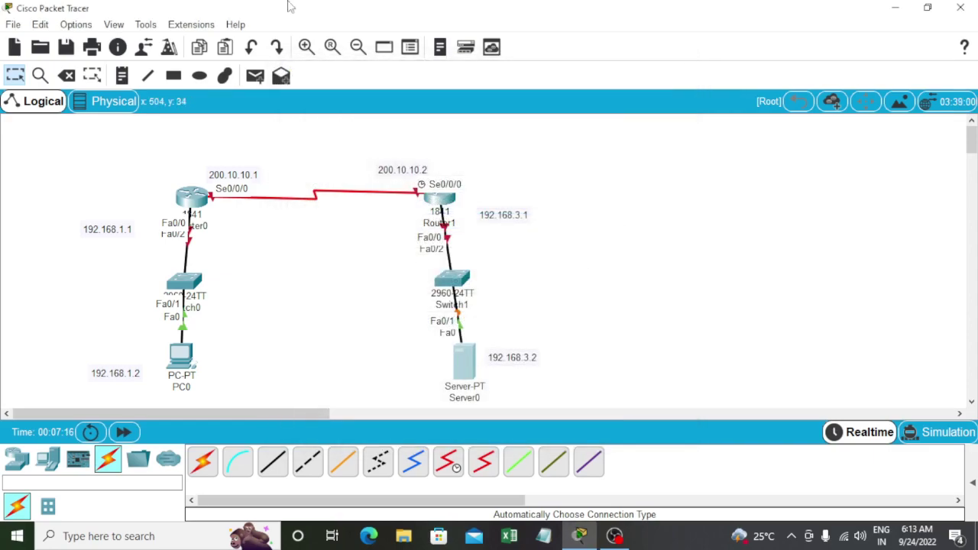
{"action": "left_click", "coordinate": [129, 83]}
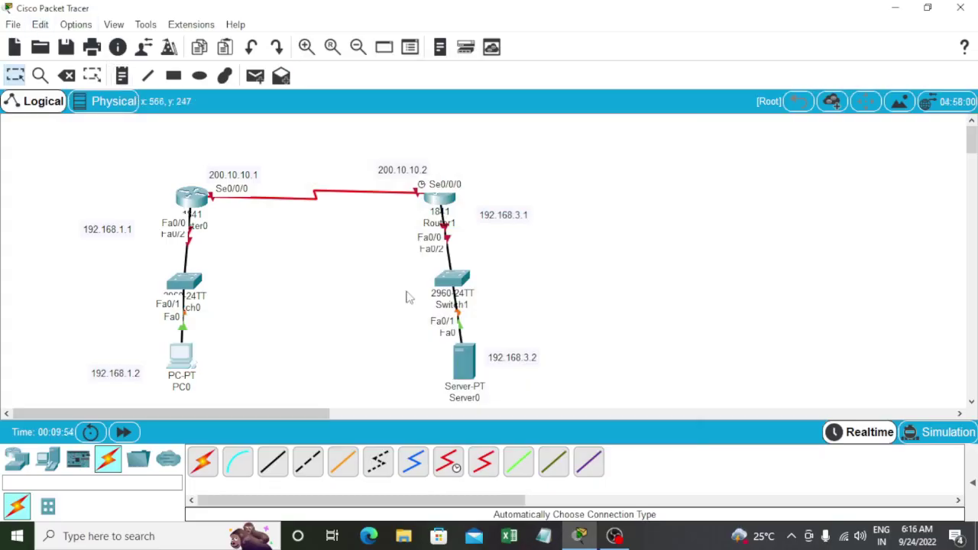
Open Router0's command line and decline the initial configuration dialog with no.
{"action": "left_click", "coordinate": [193, 199]}
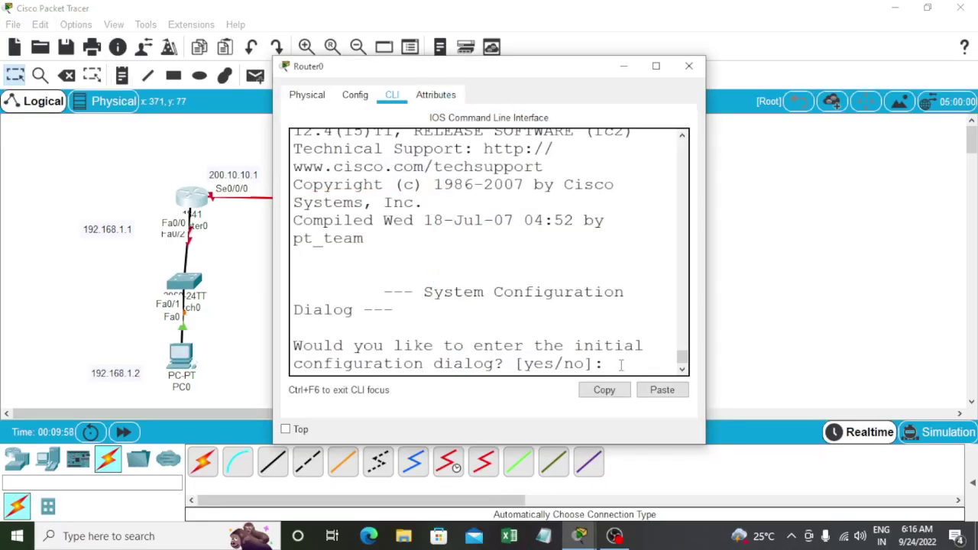
{"action": "type", "text": "no"}
{"action": "key", "text": "Return"}
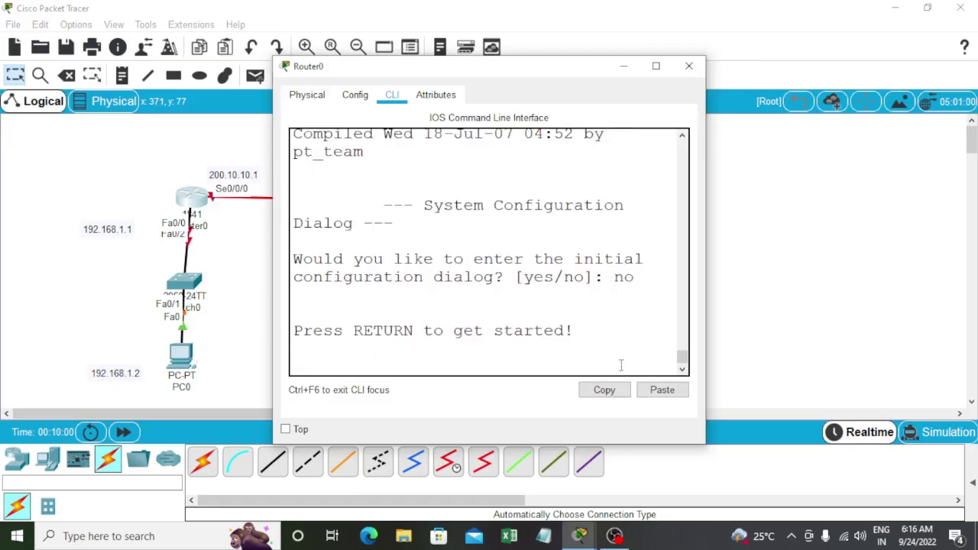
{"action": "key", "text": "Return"}
{"action": "key", "text": "Return"}
{"action": "key", "text": "Return"}
Enter privileged mode on Router0 with en, followed by global configuration mode with config t.
{"action": "type", "text": "en"}
{"action": "key", "text": "Return"}
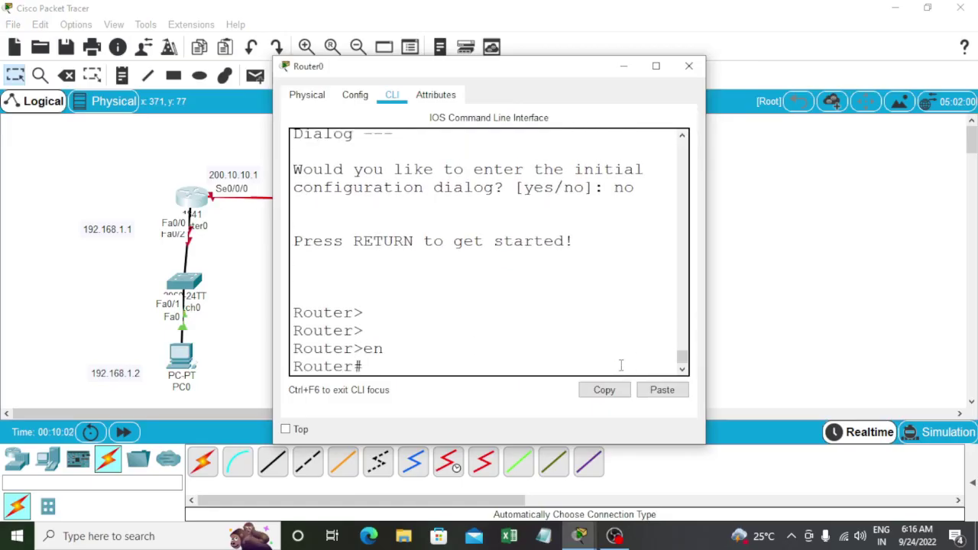
{"action": "type", "text": "config t"}
{"action": "key", "text": "Return"}
{"action": "key", "text": "Return"}
{"action": "key", "text": "Return"}
{"action": "key", "text": "Return"}
{"action": "key", "text": "Return"}
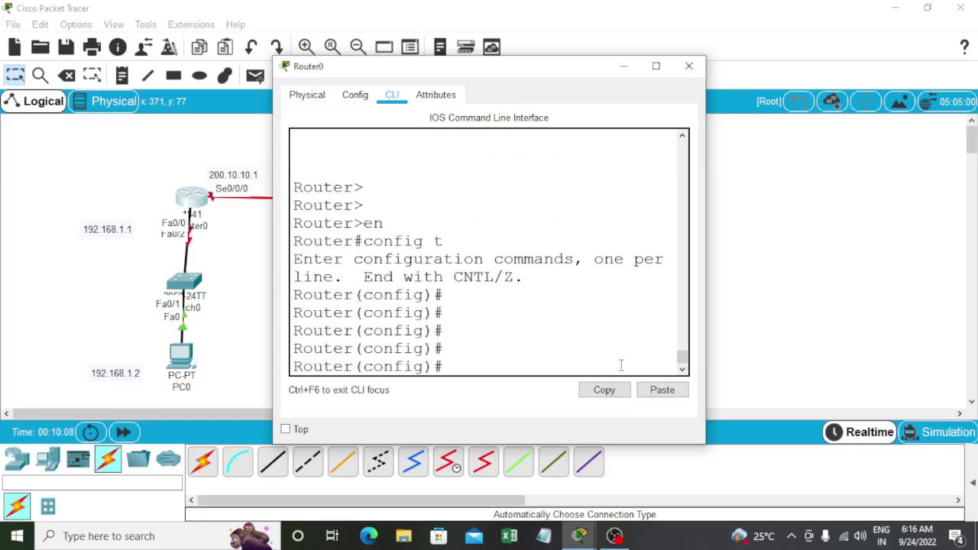
Assign 192.168.1.1 with mask 255.255.255.0 to Router0's fa0/0 interface and enable it with no shut.
{"action": "type", "text": "int fa0/0"}
{"action": "key", "text": "Return"}
{"action": "key", "text": "Return"}
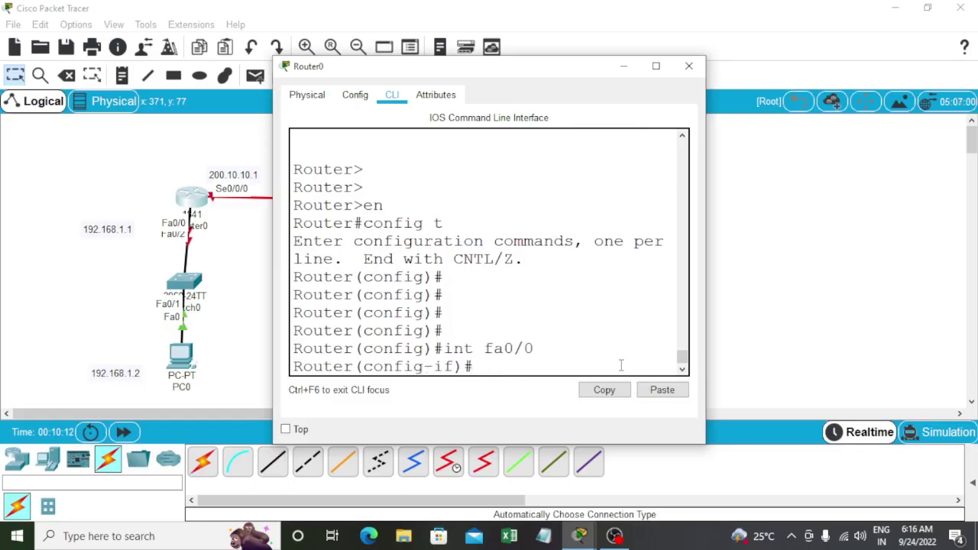
{"action": "type", "text": "ip ad"}
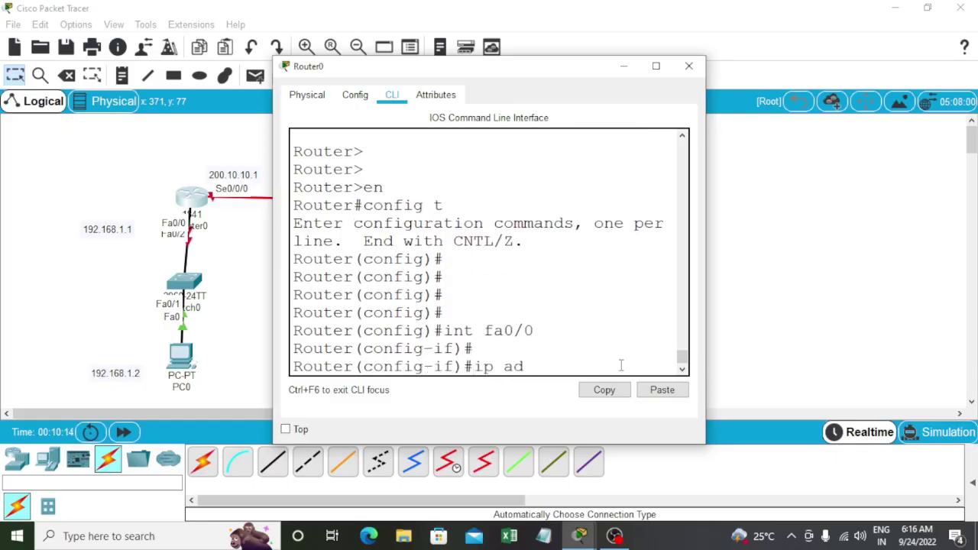
{"action": "type", "text": "d 192.168.1.1"}
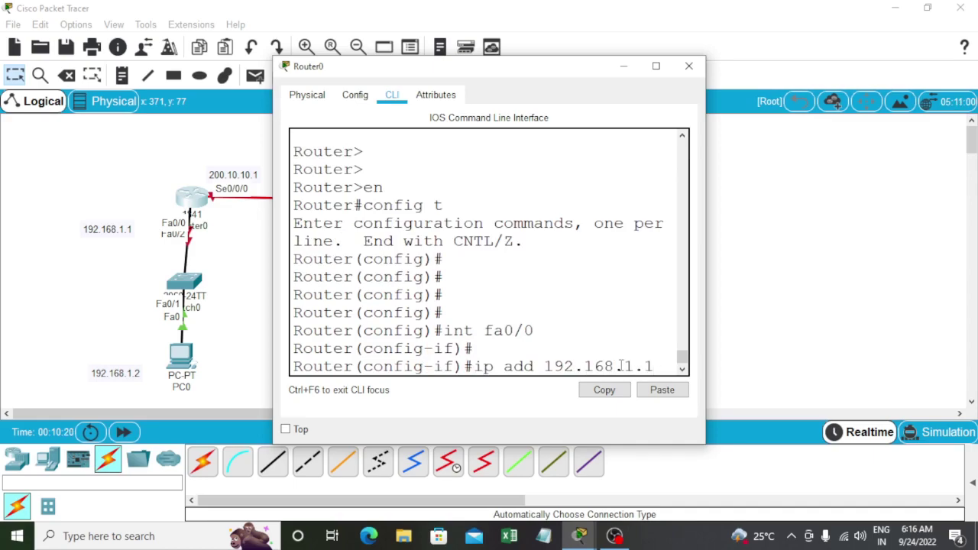
{"action": "type", "text": " 255.255."}
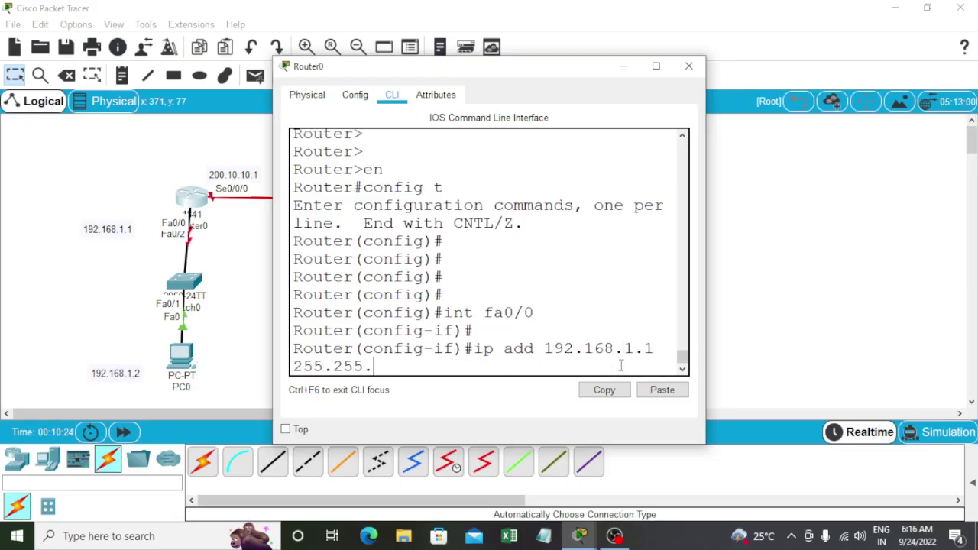
{"action": "type", "text": "255.0"}
{"action": "key", "text": "Return"}
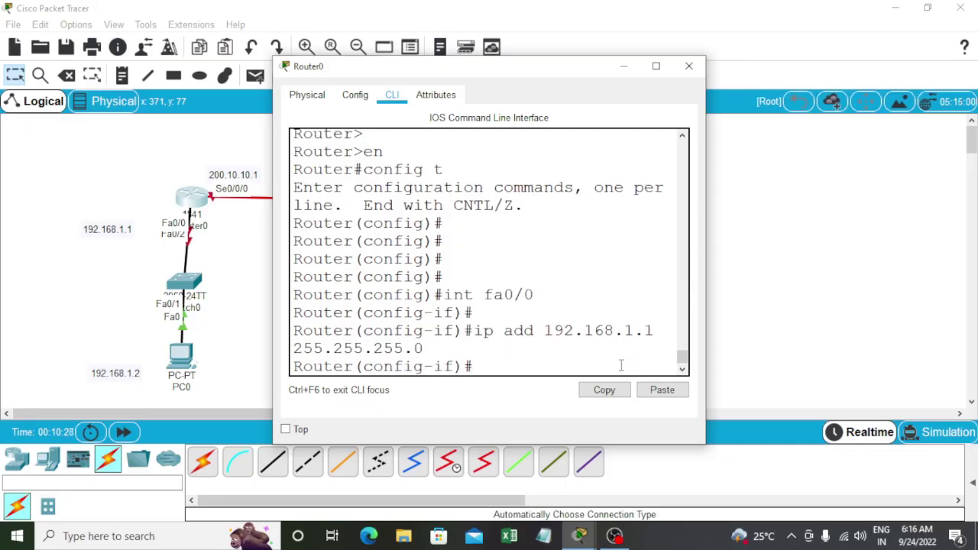
{"action": "type", "text": "no shut"}
{"action": "key", "text": "Return"}
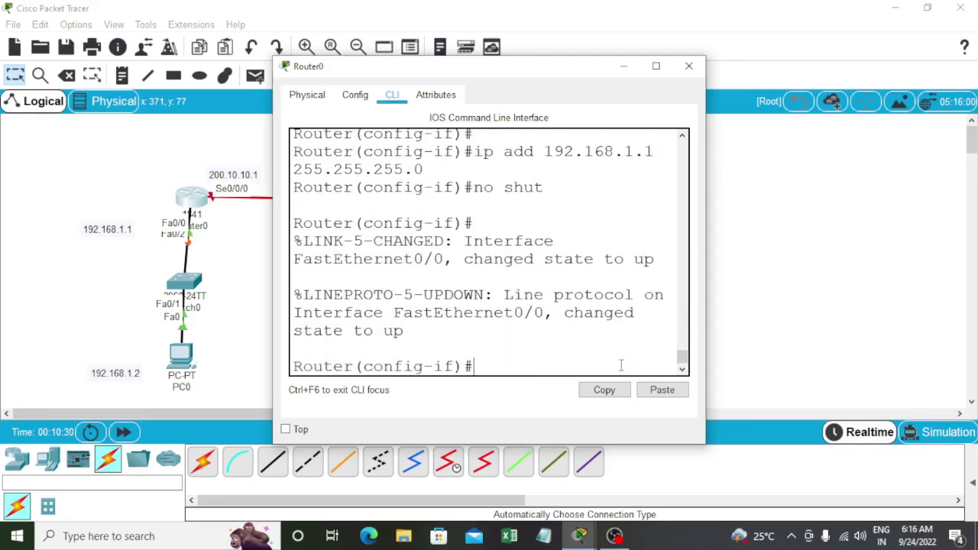
{"action": "key", "text": "Return"}
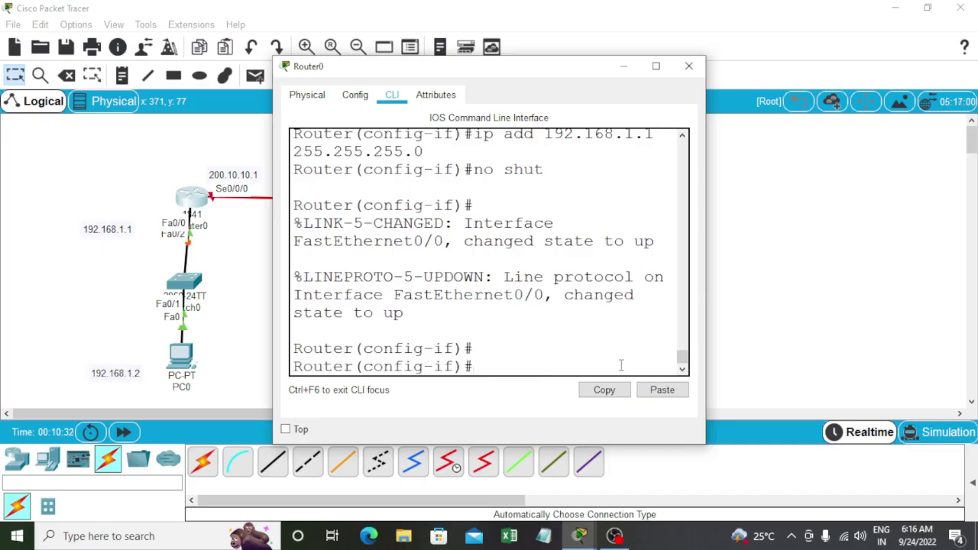
Assign IP address 200.10.10.1 with mask 255.255.255.0 to Router0's serial interface se0/0/0.
{"action": "type", "text": "int se0/0/0"}
{"action": "key", "text": "Return"}
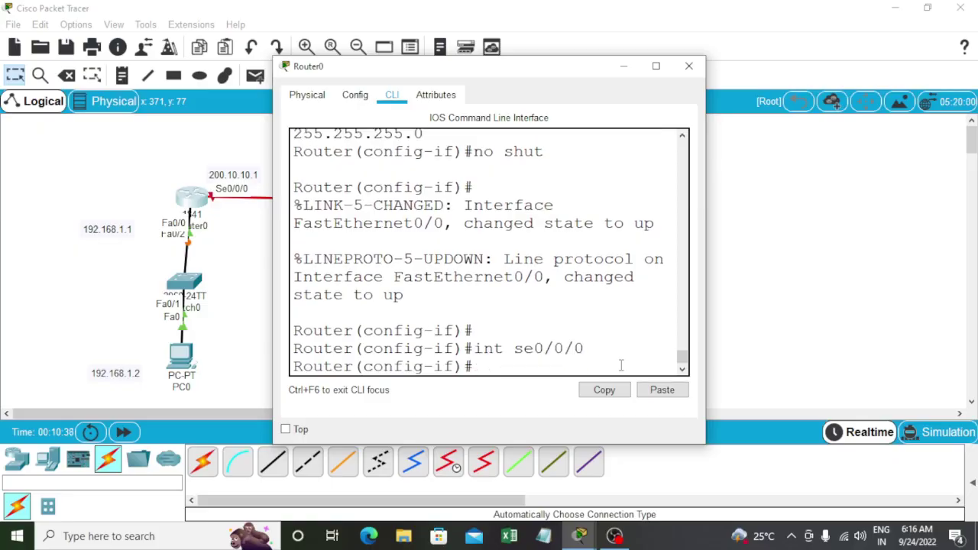
{"action": "type", "text": "ip add 200.2"}
{"action": "key", "text": "BackSpace"}
{"action": "type", "text": "1"}
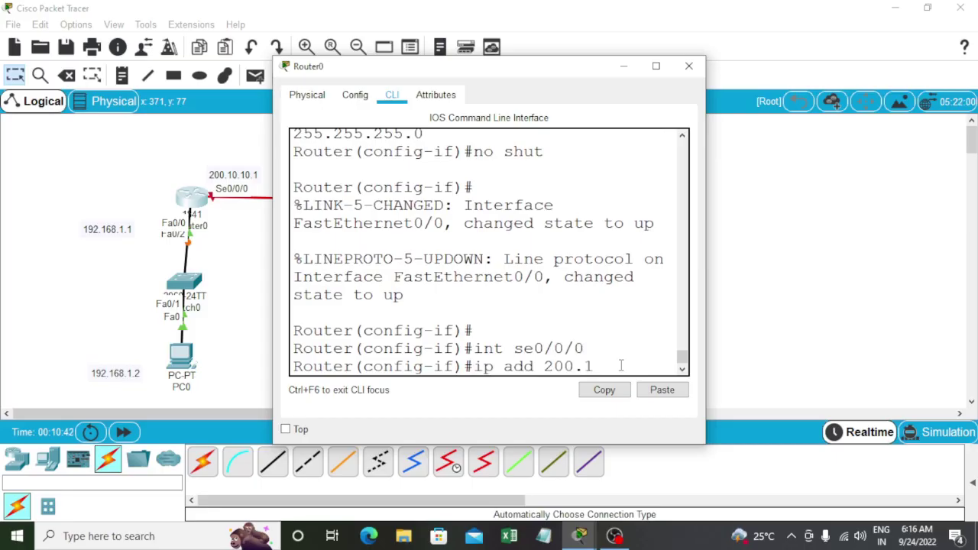
{"action": "type", "text": "0.1"}
{"action": "type", "text": "0.1"}
{"action": "type", "text": " 2"}
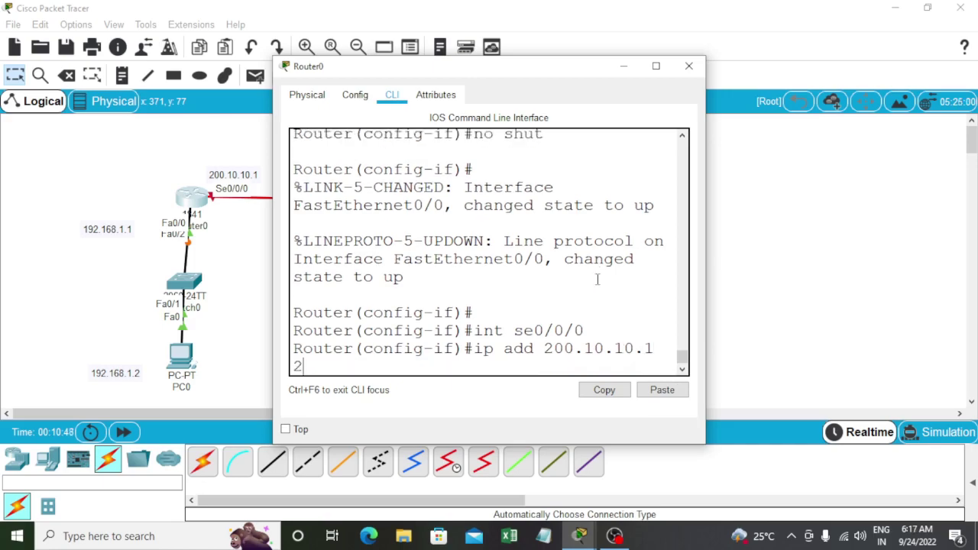
{"action": "type", "text": "55.255.255."}
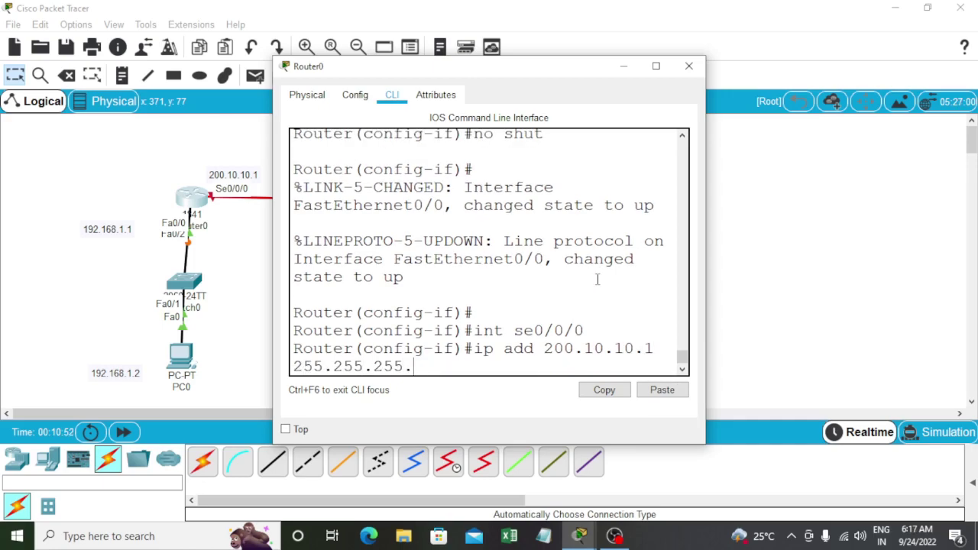
{"action": "type", "text": "0"}
{"action": "key", "text": "Return"}
Enable Router0's serial interface se0/0/0 with no shut.
{"action": "type", "text": "no shut"}
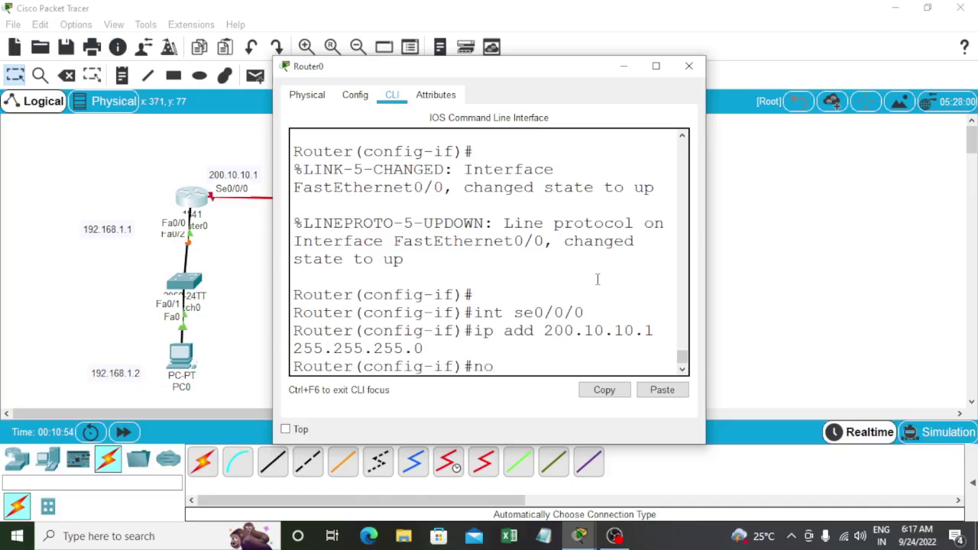
{"action": "key", "text": "Return"}
{"action": "key", "text": "Return"}
{"action": "key", "text": "Return"}
{"action": "key", "text": "Return"}
{"action": "key", "text": "Return"}
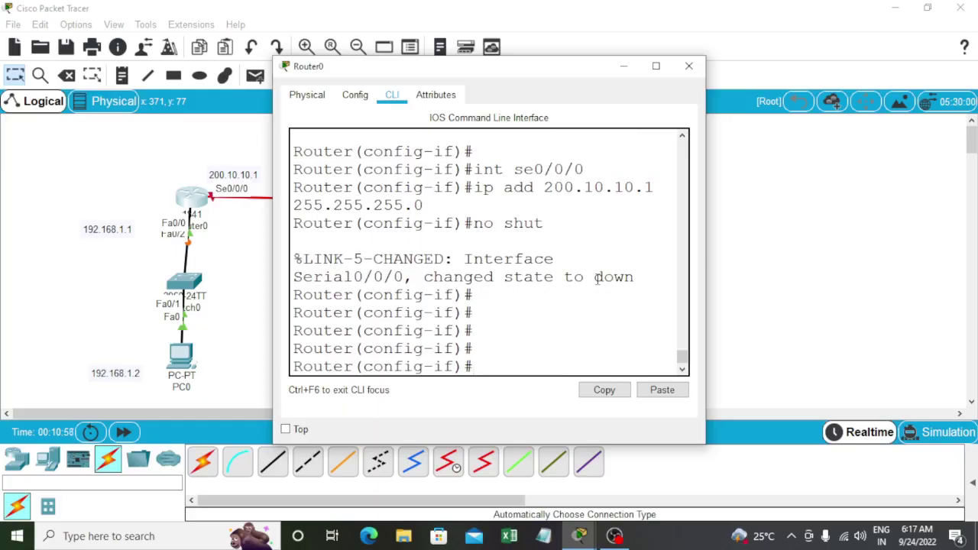
Close Router0's window without running the exit command.
{"action": "type", "text": "exit"}
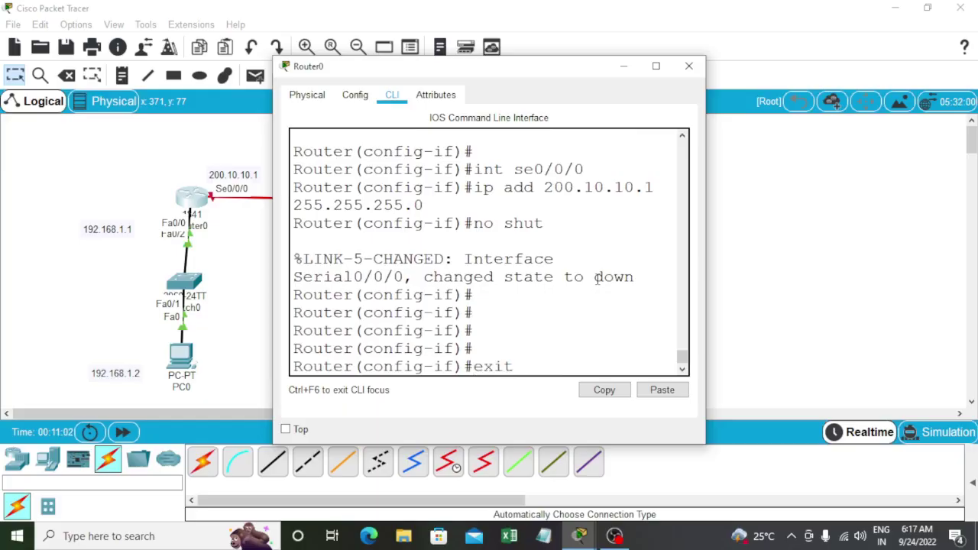
{"action": "key", "text": "BackSpace"}
{"action": "key", "text": "BackSpace"}
{"action": "key", "text": "BackSpace"}
{"action": "left_click", "coordinate": [691, 66]}
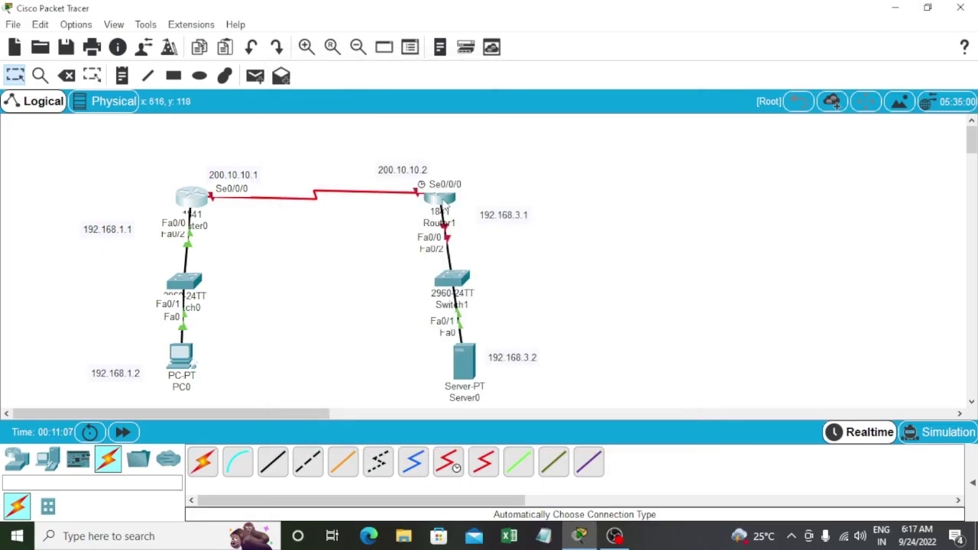
Open Router1's command line, with its window moved off the topology, and answer no to the initial configuration dialog.
{"action": "left_click", "coordinate": [444, 203]}
{"action": "left_click_drag", "start_coordinate": [504, 75], "coordinate": [690, 27]}
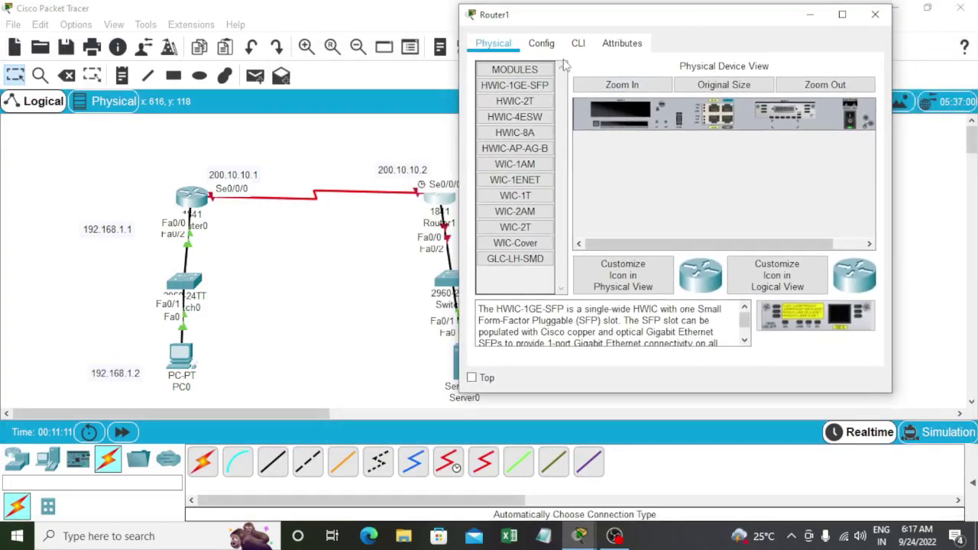
{"action": "left_click", "coordinate": [579, 43]}
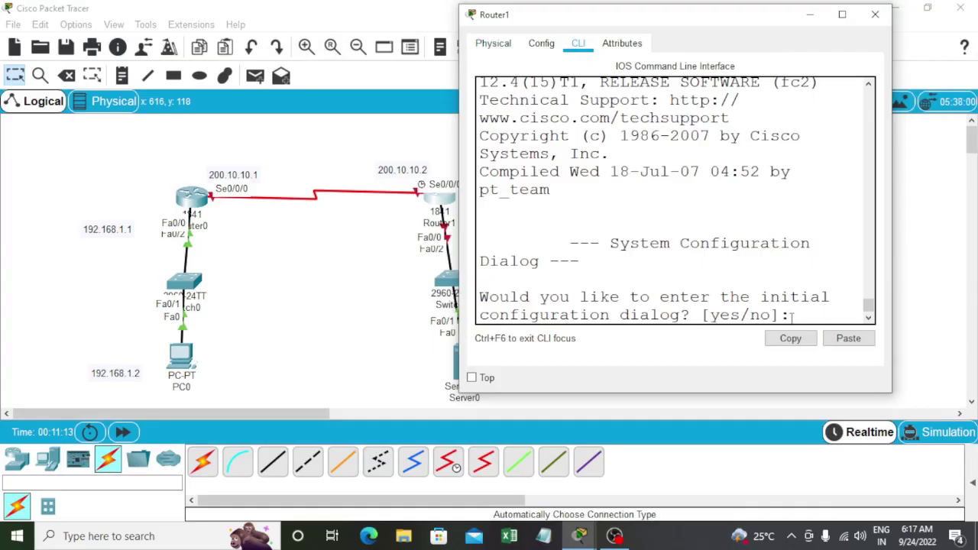
{"action": "type", "text": "no"}
{"action": "key", "text": "Return"}
{"action": "key", "text": "Return"}
{"action": "key", "text": "Return"}
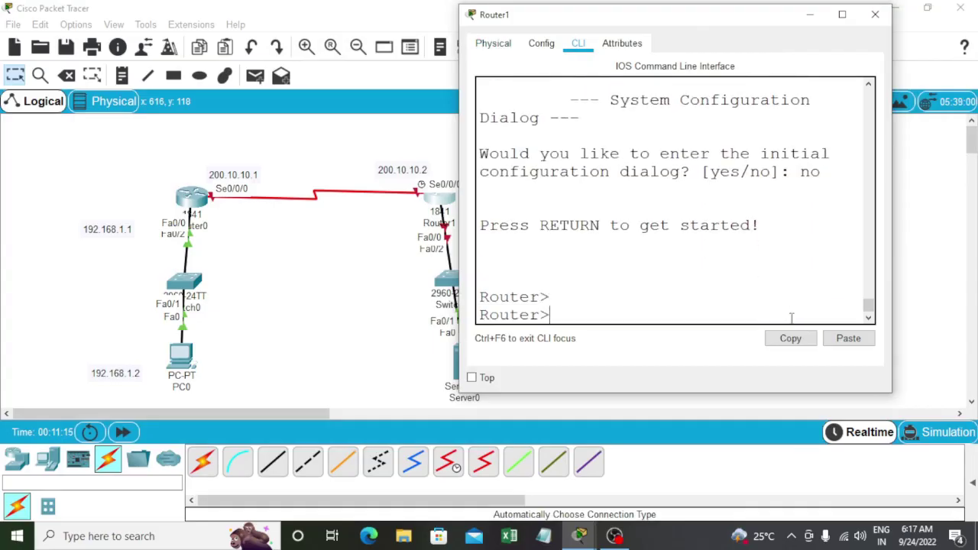
Enter privileged mode with en and global configuration mode with config t on Router1.
{"action": "type", "text": "en"}
{"action": "key", "text": "Return"}
{"action": "type", "text": "co"}
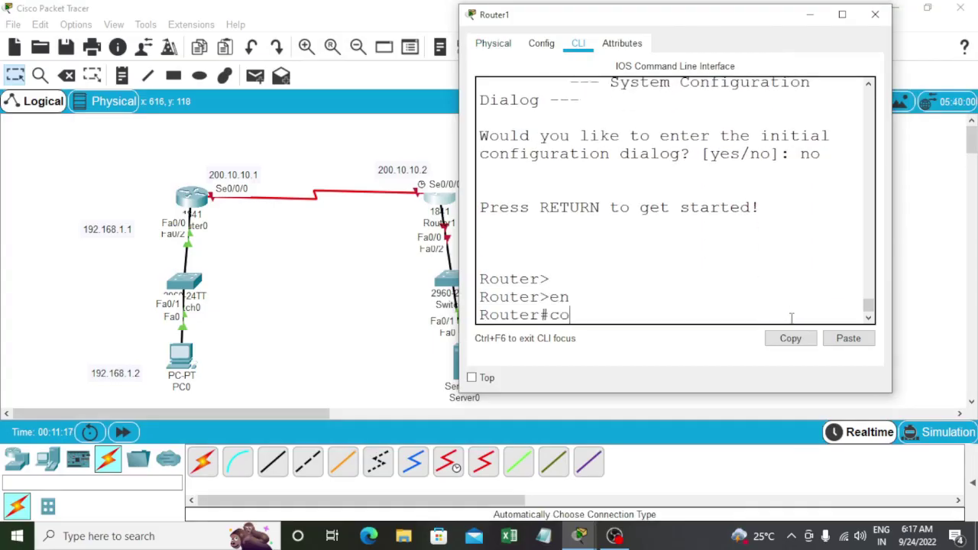
{"action": "type", "text": "nfig t"}
{"action": "key", "text": "Return"}
{"action": "key", "text": "Return"}
{"action": "key", "text": "Return"}
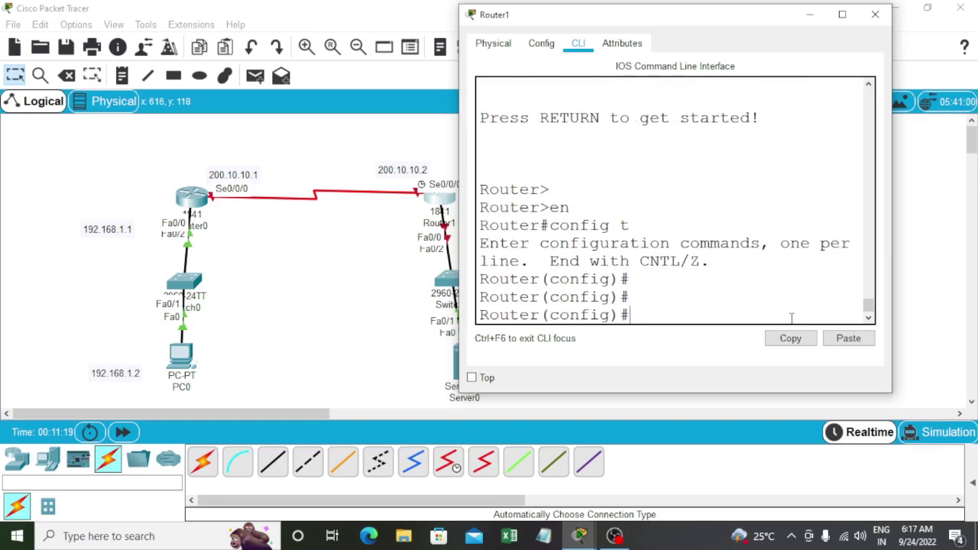
Assign IP address 192.168.3.1 with mask 255.255.255.0 to Router1's interface fa0/0.
{"action": "type", "text": "int fa0/0"}
{"action": "key", "text": "Return"}
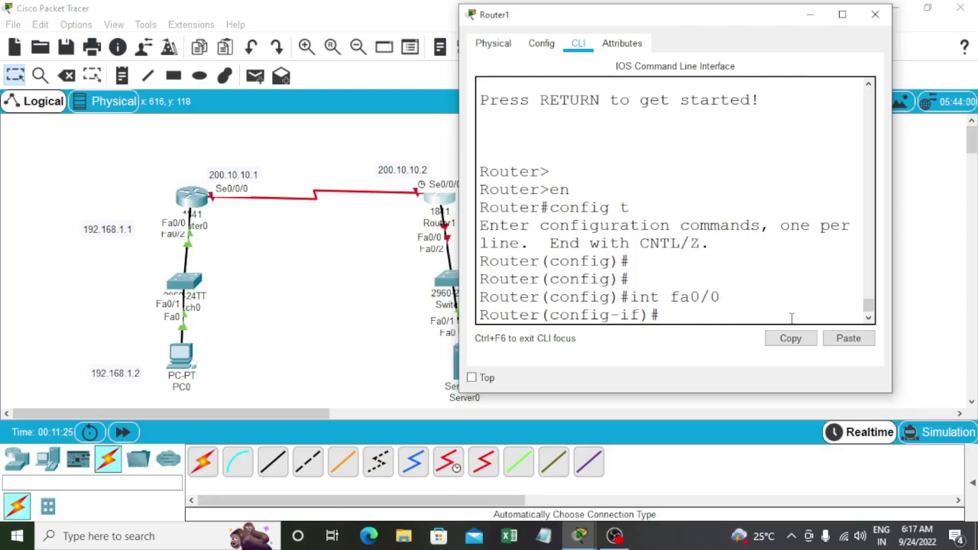
{"action": "type", "text": "ip add 192.168"}
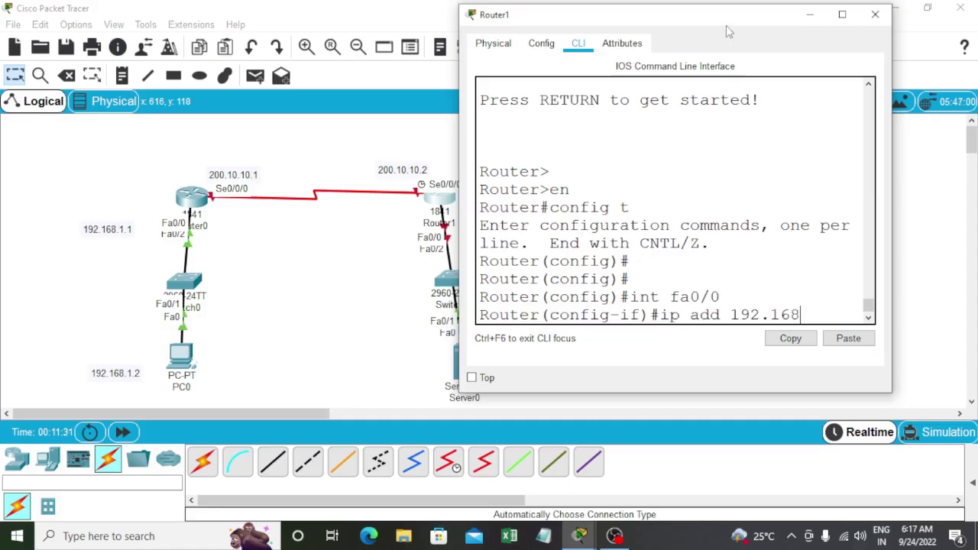
{"action": "left_click_drag", "start_coordinate": [713, 18], "coordinate": [798, 4]}
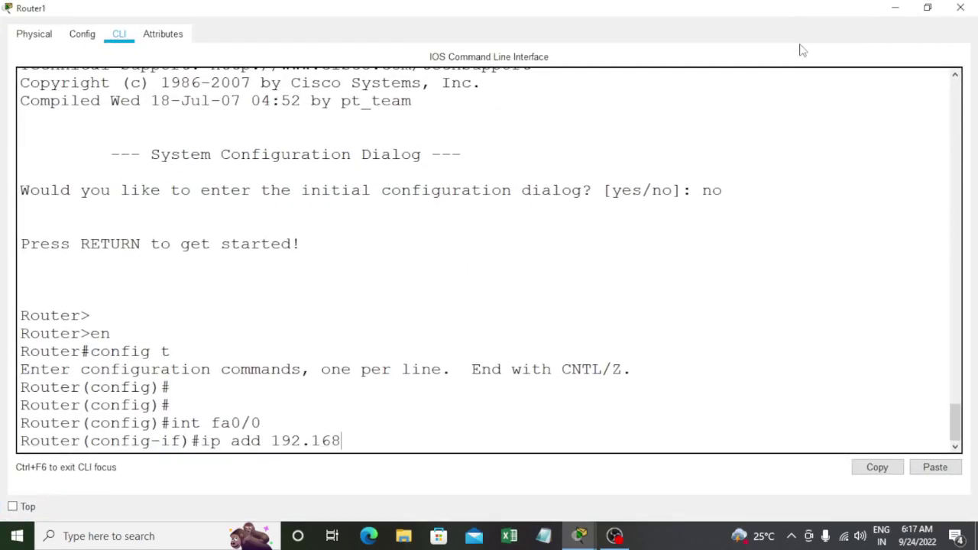
{"action": "left_click", "coordinate": [927, 7]}
{"action": "scroll", "coordinate": [776, 262], "scroll_direction": "down", "scroll_amount": 15}
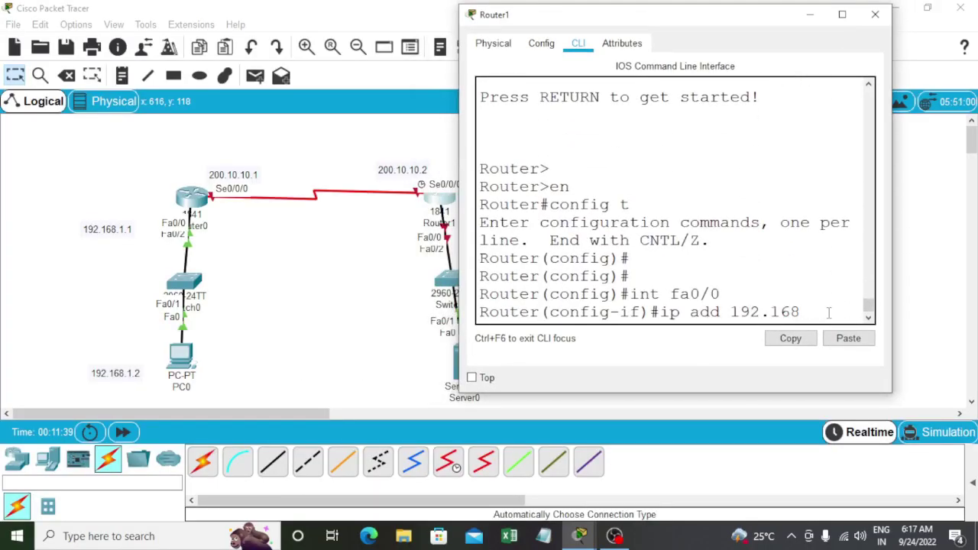
{"action": "type", "text": ".3.1 255.25"}
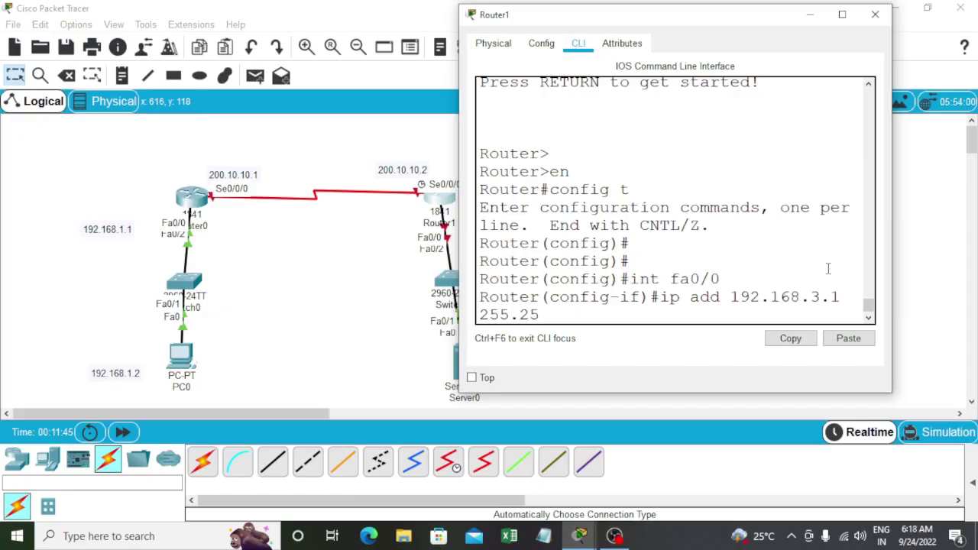
{"action": "type", "text": "5.255/."}
{"action": "key", "text": "BackSpace"}
{"action": "key", "text": "BackSpace"}
{"action": "type", "text": ".0"}
{"action": "key", "text": "Return"}
{"action": "key", "text": "Return"}
Enable Router1's interface fa0/0 with no shut.
{"action": "type", "text": "no shu"}
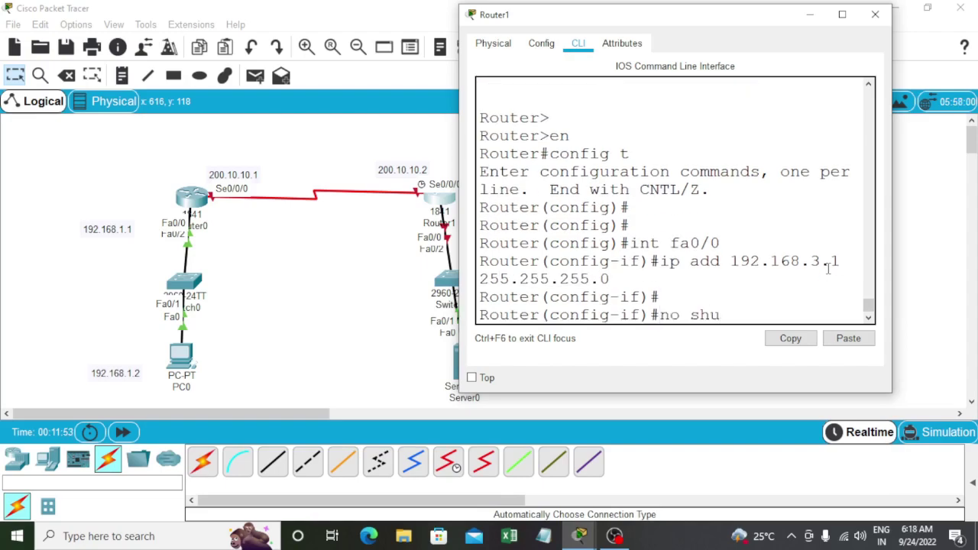
{"action": "type", "text": "t"}
{"action": "key", "text": "Return"}
{"action": "key", "text": "Return"}
{"action": "key", "text": "Return"}
{"action": "key", "text": "Return"}
{"action": "key", "text": "Return"}
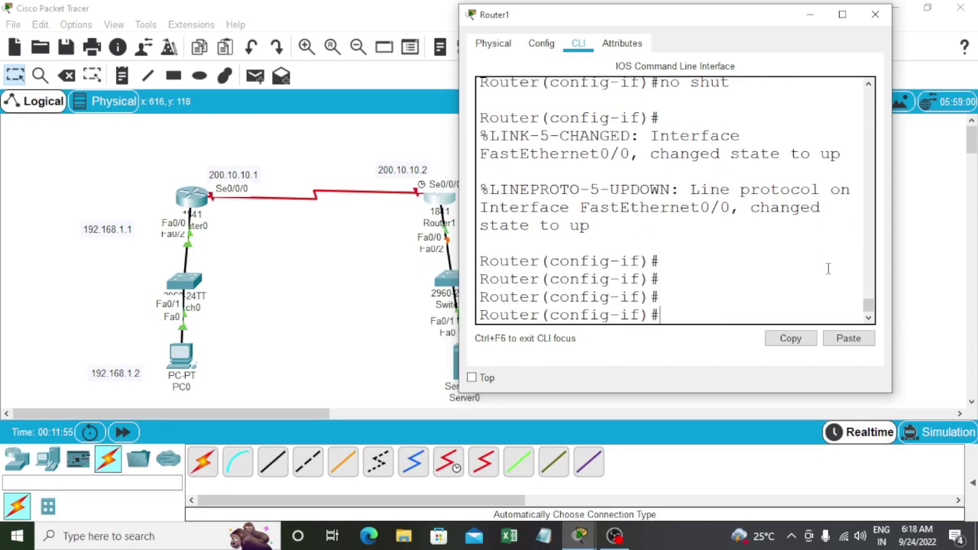
Assign IP address 200.10.10.2 with mask 255.255.255.0 to Router1's serial interface se0/0/0.
{"action": "type", "text": "int se0/0/0"}
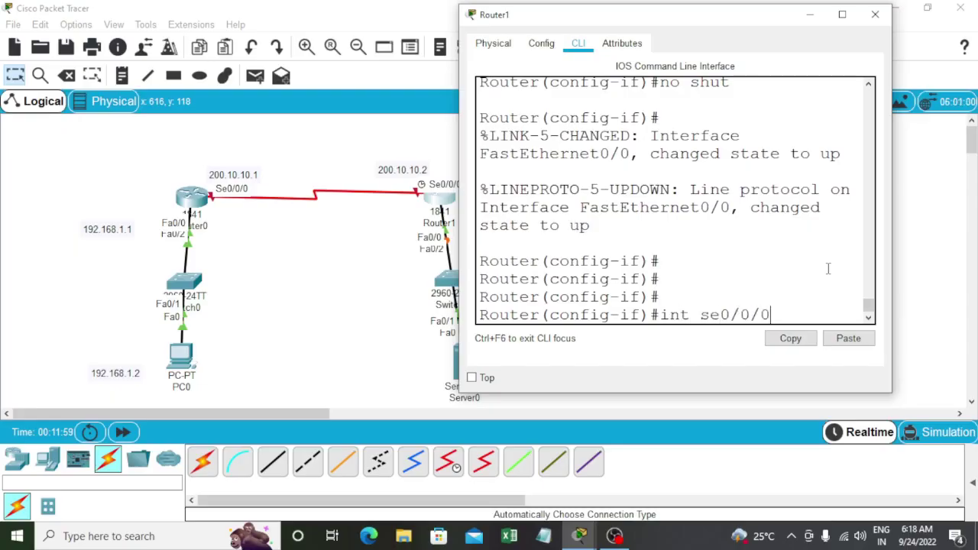
{"action": "key", "text": "Return"}
{"action": "type", "text": "ip add "}
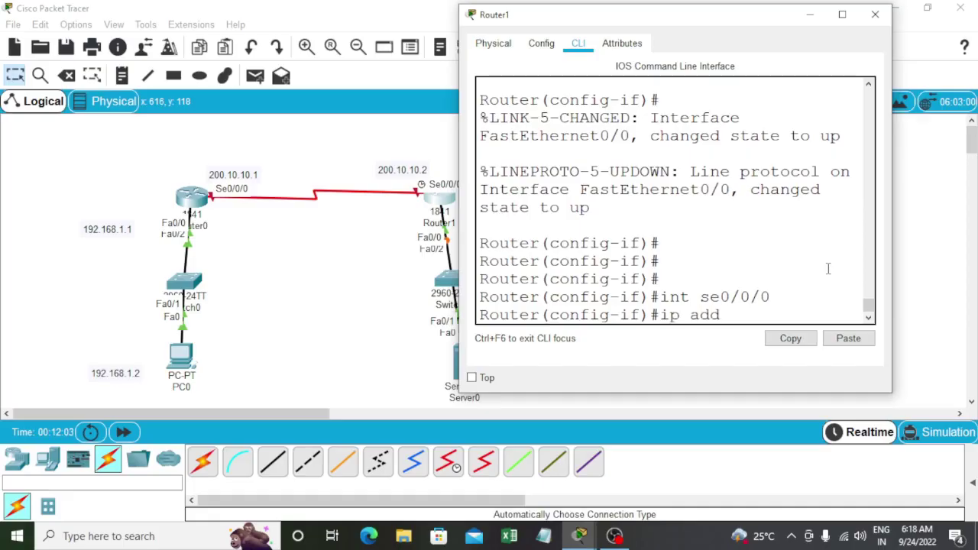
{"action": "type", "text": "200.10.10.2 "}
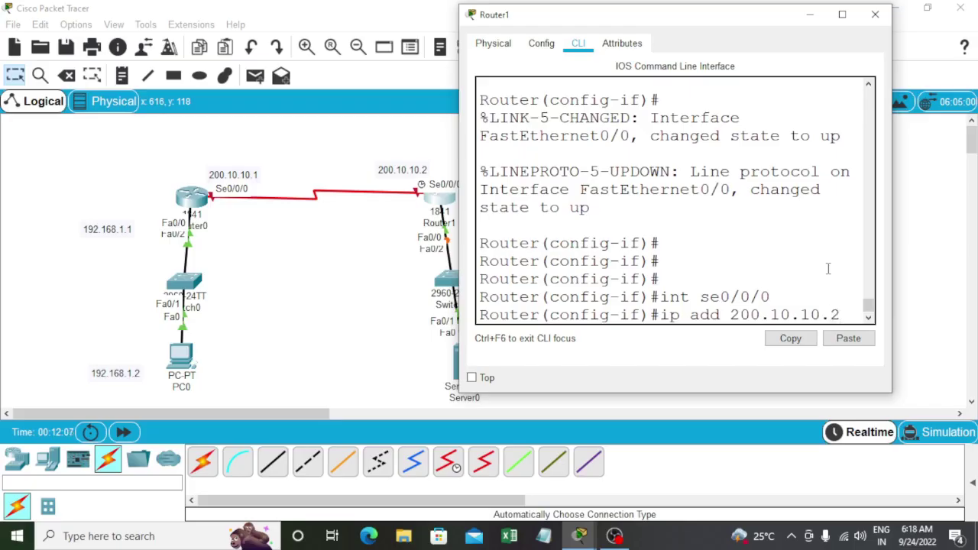
{"action": "type", "text": "255.2"}
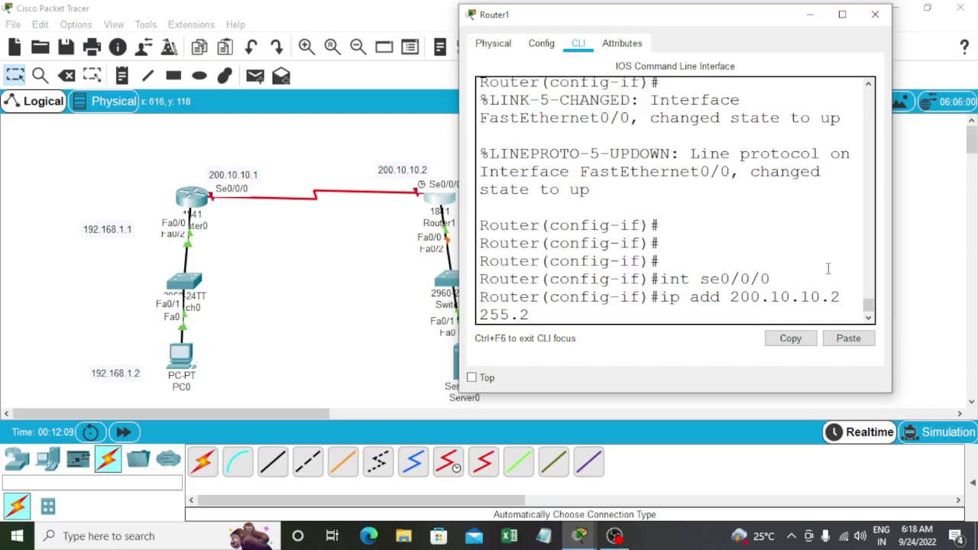
{"action": "type", "text": "55.255.0"}
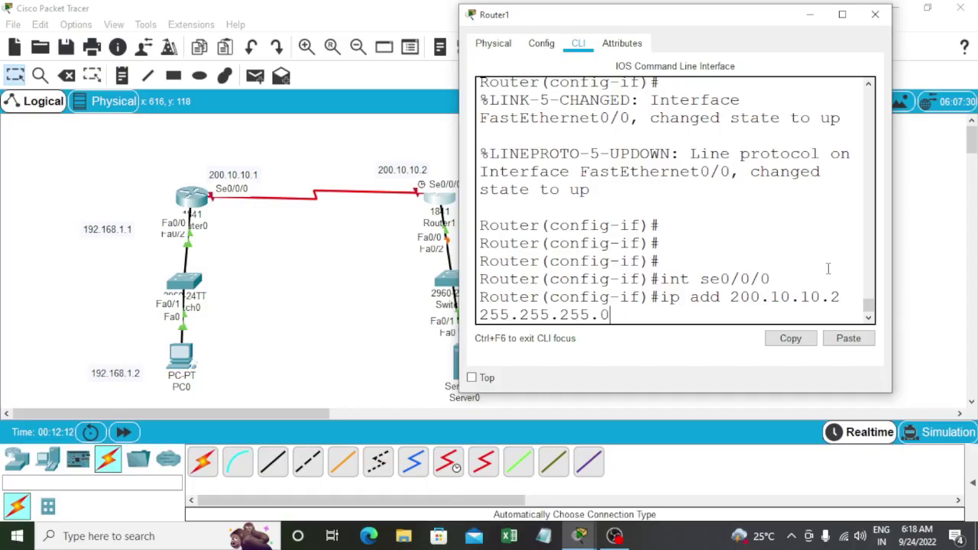
{"action": "key", "text": "Return"}
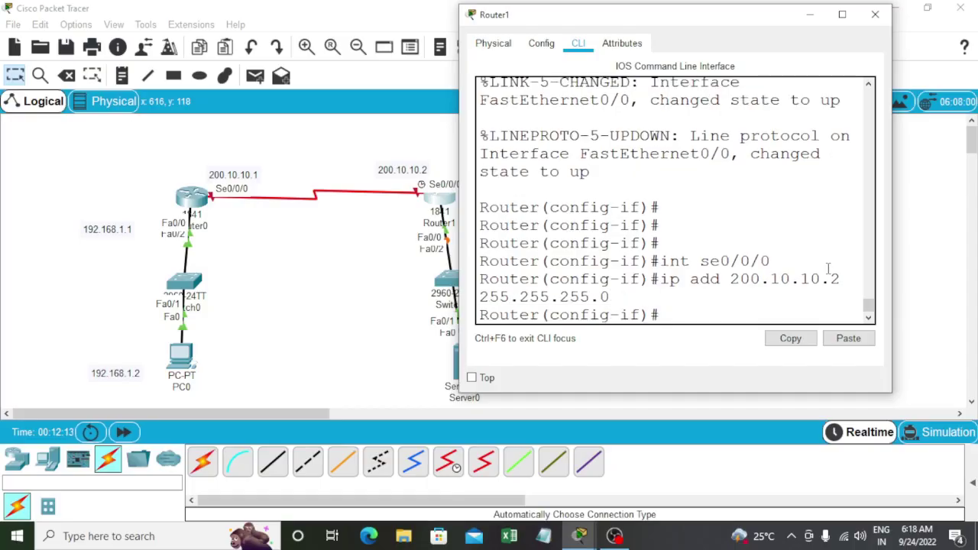
Enable Router1's serial interface se0/0/0 with no shut.
{"action": "type", "text": "no shut"}
{"action": "key", "text": "Return"}
{"action": "key", "text": "Return"}
{"action": "key", "text": "Return"}
{"action": "key", "text": "Return"}
{"action": "key", "text": "Return"}
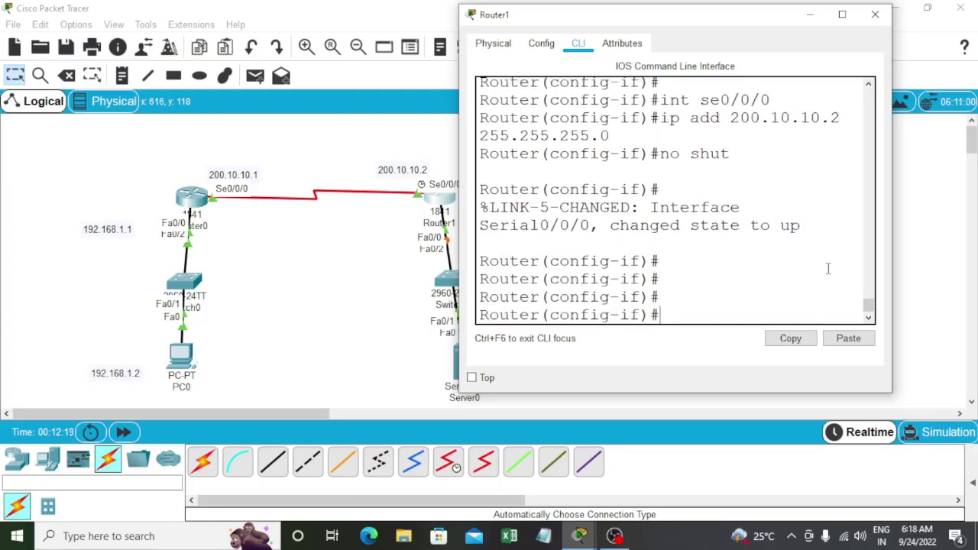
Leave interface configuration mode on Router1 with exit.
{"action": "type", "text": "exiut"}
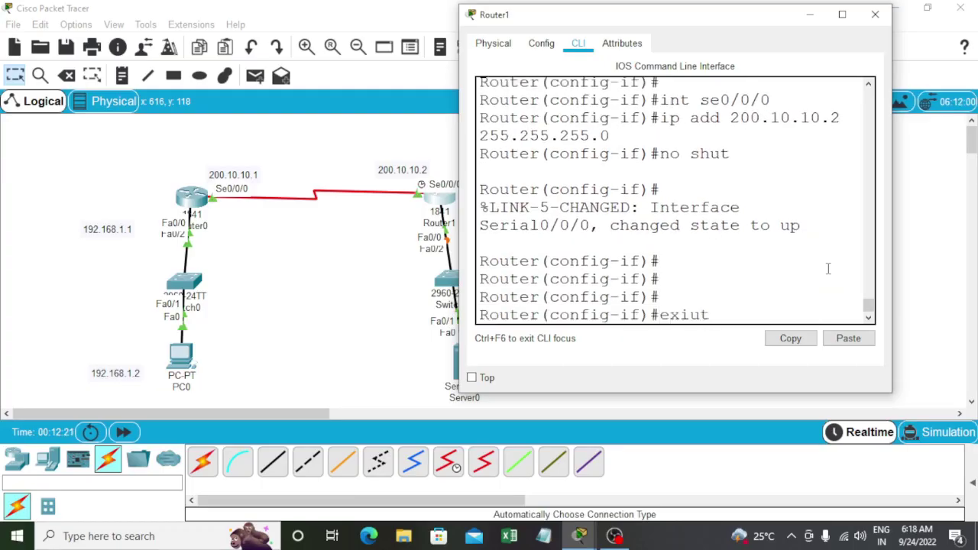
{"action": "key", "text": "BackSpace"}
{"action": "key", "text": "BackSpace"}
{"action": "key", "text": "BackSpace"}
{"action": "type", "text": "it"}
{"action": "key", "text": "Return"}
{"action": "key", "text": "Return"}
Exit Router1's global configuration mode back to privileged mode.
{"action": "type", "text": "rxit"}
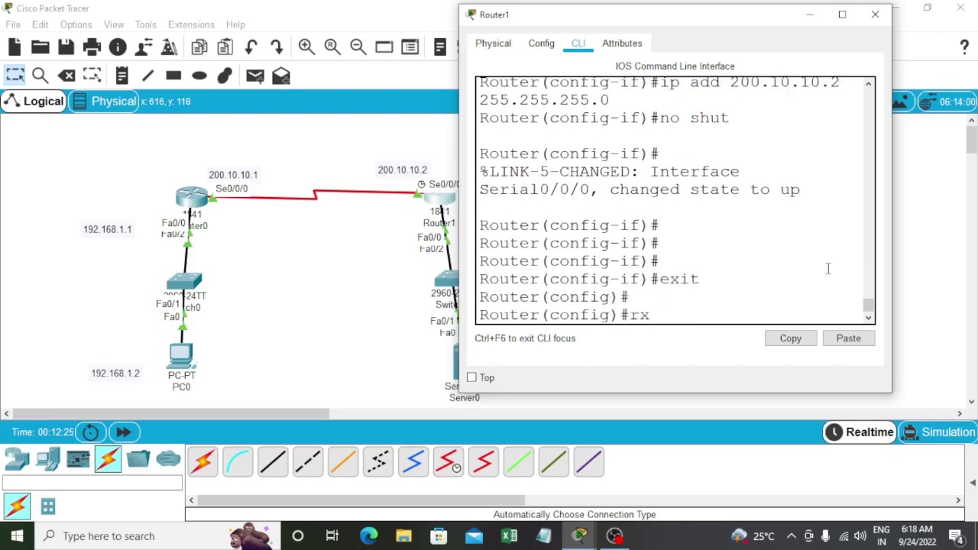
{"action": "key", "text": "Return"}
{"action": "key", "text": "Return"}
{"action": "key", "text": "Return"}
{"action": "key", "text": "Return"}
{"action": "key", "text": "Return"}
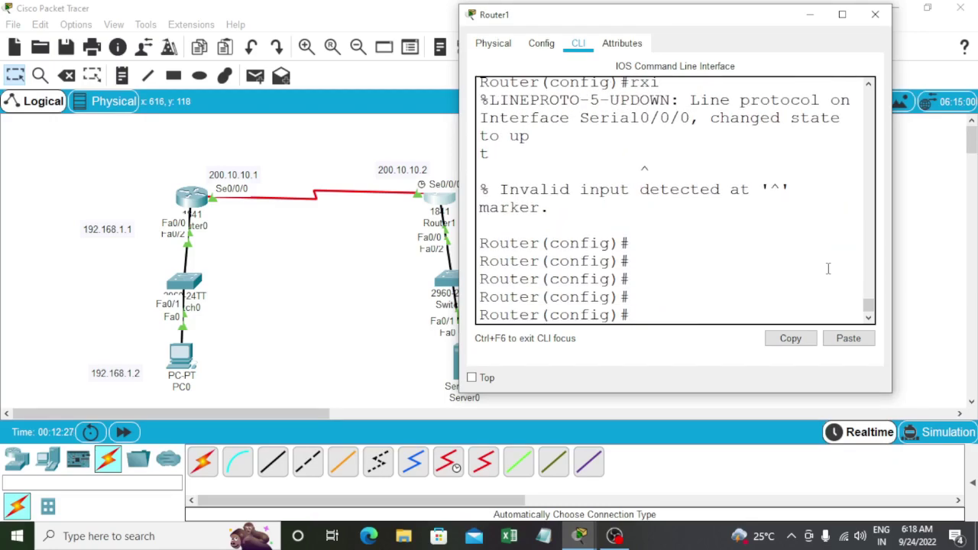
{"action": "type", "text": "exit"}
{"action": "key", "text": "Return"}
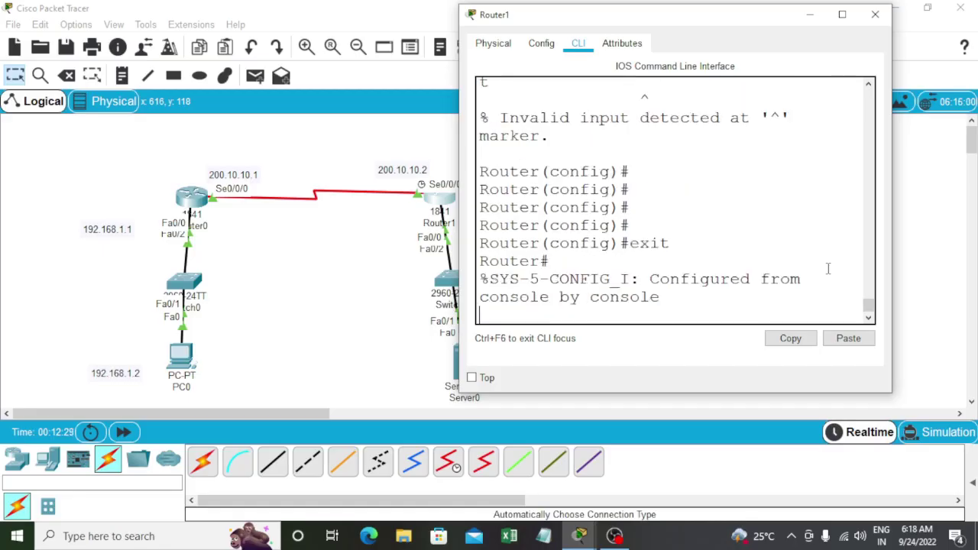
Show Router1's routing table with sh ip route and close the router's window.
{"action": "key", "text": "Return"}
{"action": "key", "text": "Return"}
{"action": "type", "text": "sh"}
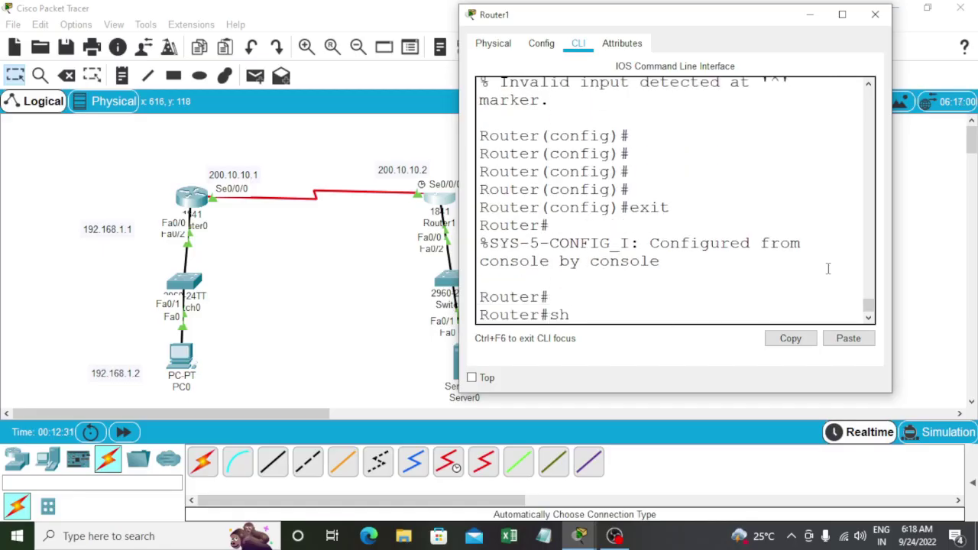
{"action": "type", "text": " ip route"}
{"action": "key", "text": "Return"}
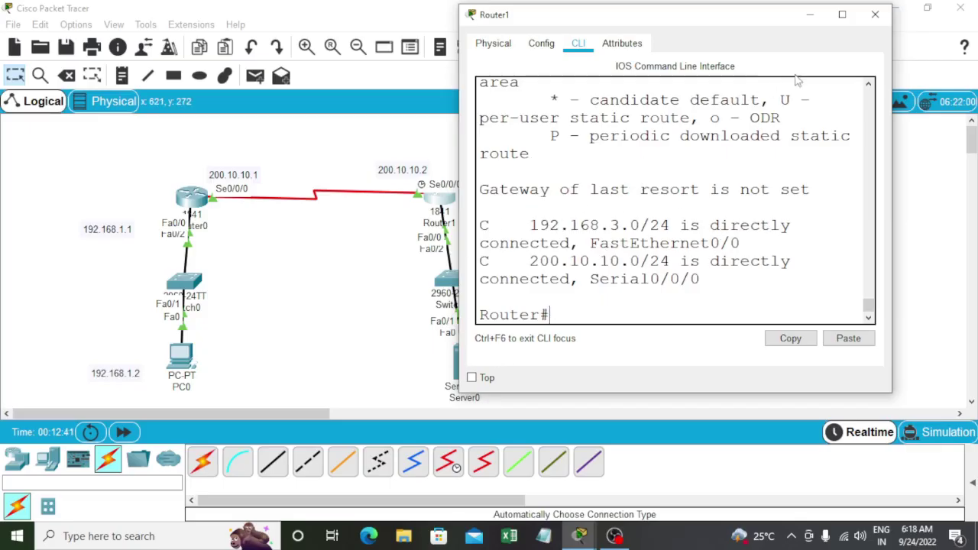
{"action": "left_click", "coordinate": [875, 15]}
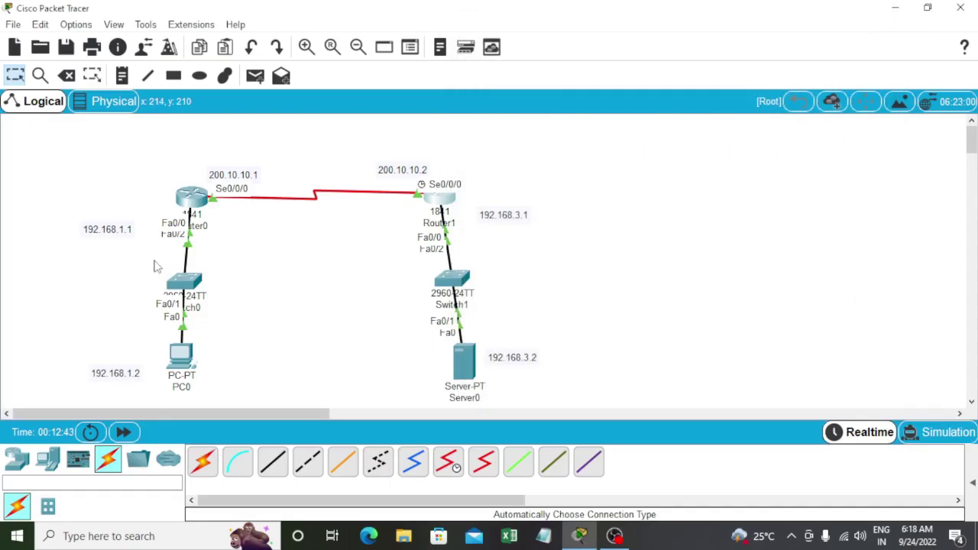
Open Router0's command line and exit interface configuration mode to global configuration mode.
{"action": "left_click", "coordinate": [195, 200]}
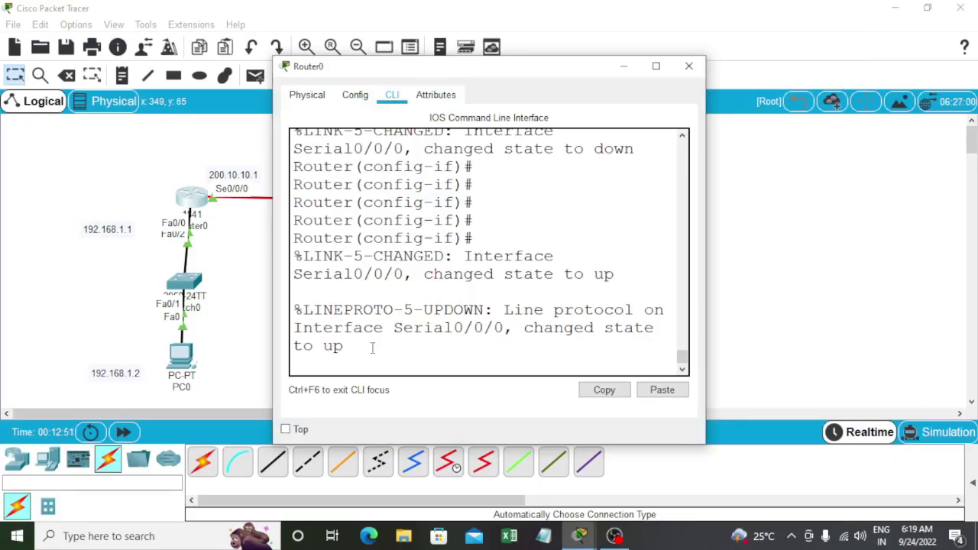
{"action": "key", "text": "Return"}
{"action": "key", "text": "Return"}
{"action": "key", "text": "Return"}
{"action": "key", "text": "Return"}
{"action": "key", "text": "Return"}
{"action": "type", "text": "er(config-if)#e"}
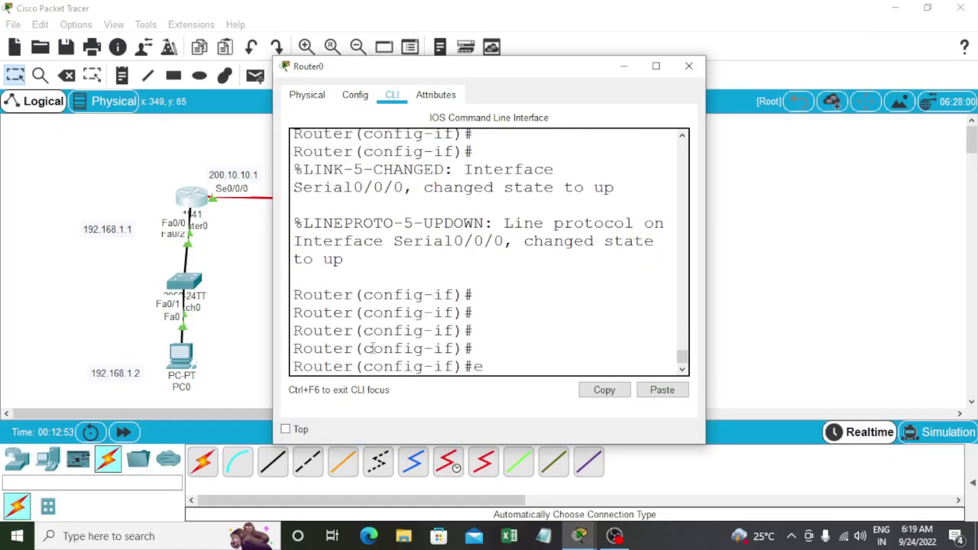
{"action": "key", "text": "BackSpace"}
{"action": "type", "text": "xit"}
{"action": "key", "text": "Return"}
{"action": "key", "text": "Return"}
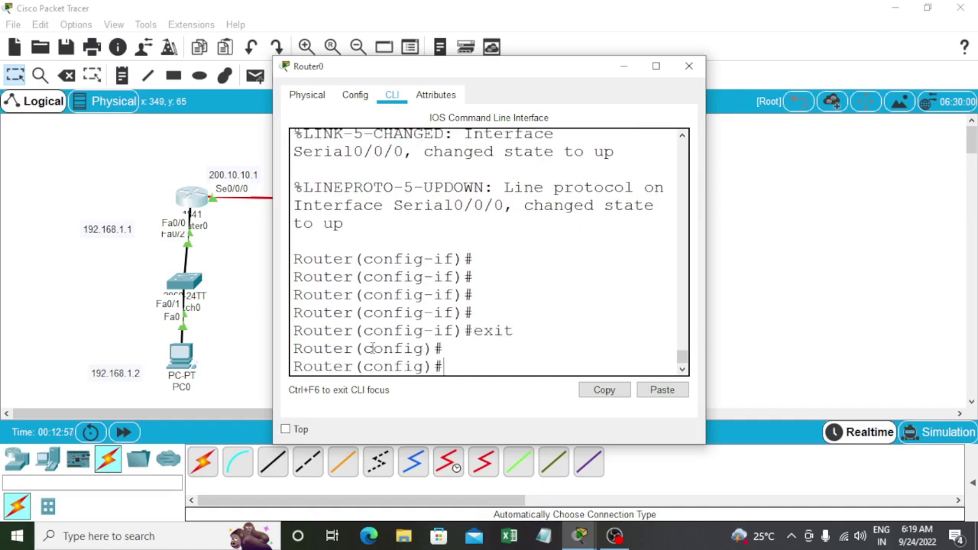
Start RIP on Router0 with router rip and advertise network 192.168.1.0.
{"action": "type", "text": "router rip"}
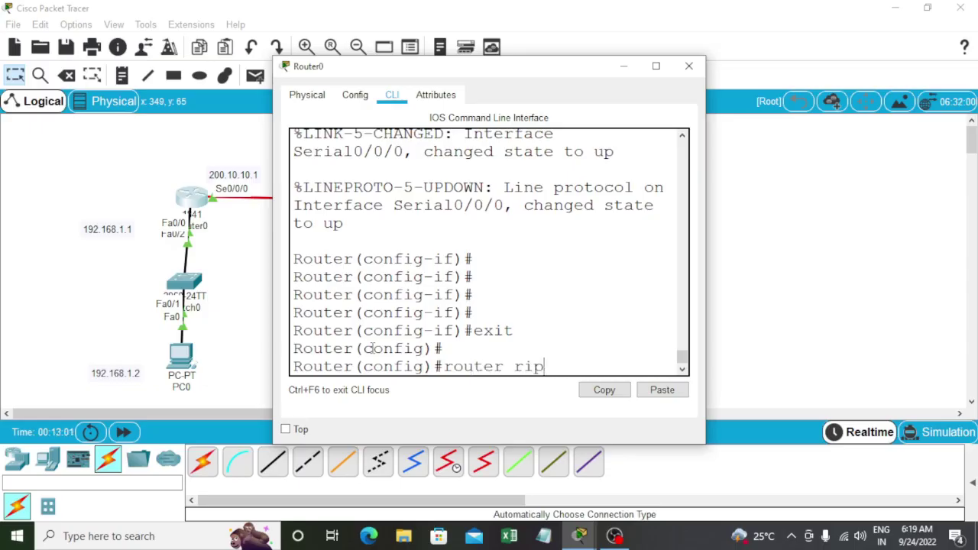
{"action": "key", "text": "Return"}
{"action": "key", "text": "Return"}
{"action": "key", "text": "Return"}
{"action": "type", "text": "net"}
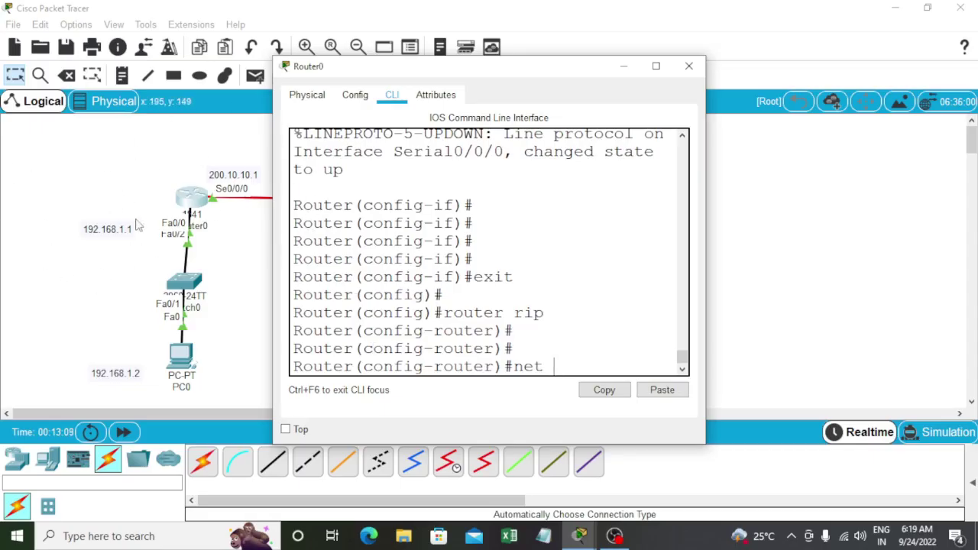
{"action": "type", "text": "192"}
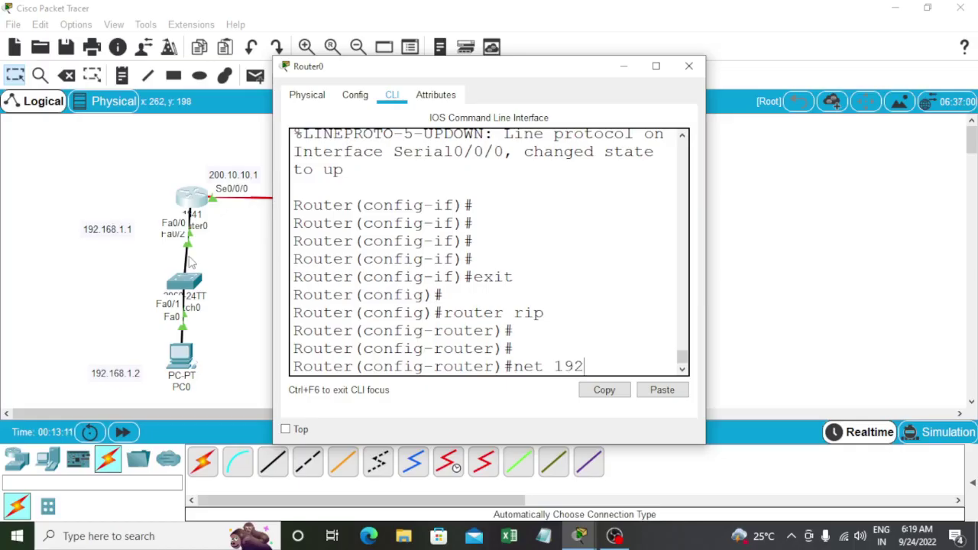
{"action": "type", "text": ".168."}
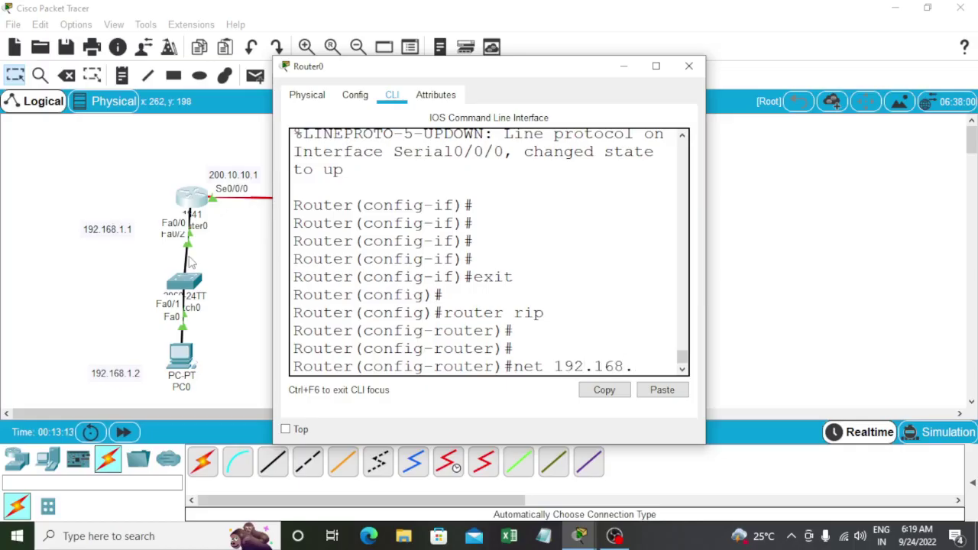
{"action": "type", "text": "1.0"}
{"action": "key", "text": "Return"}
Add network 200.10.10.0 to Router0's RIP configuration.
{"action": "type", "text": "ne"}
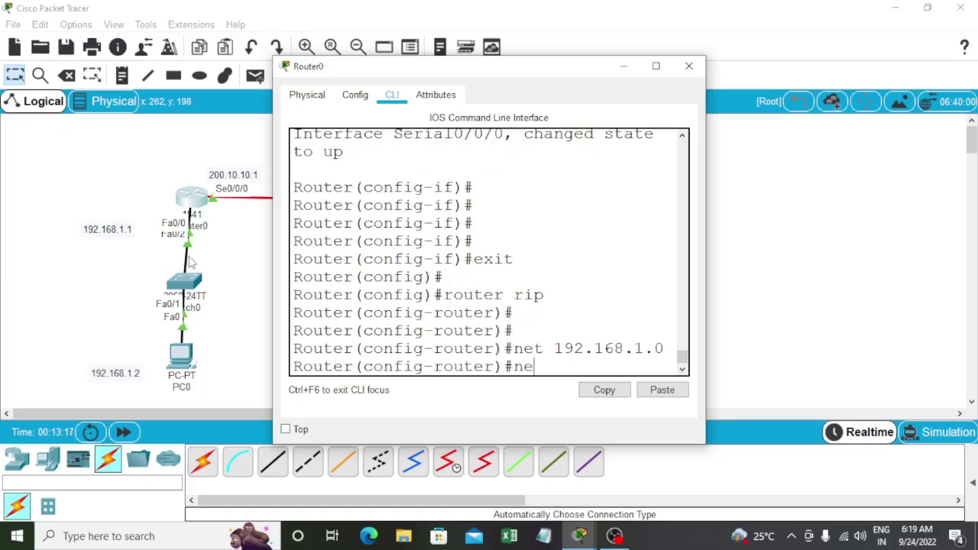
{"action": "type", "text": "t 200.10.10.0"}
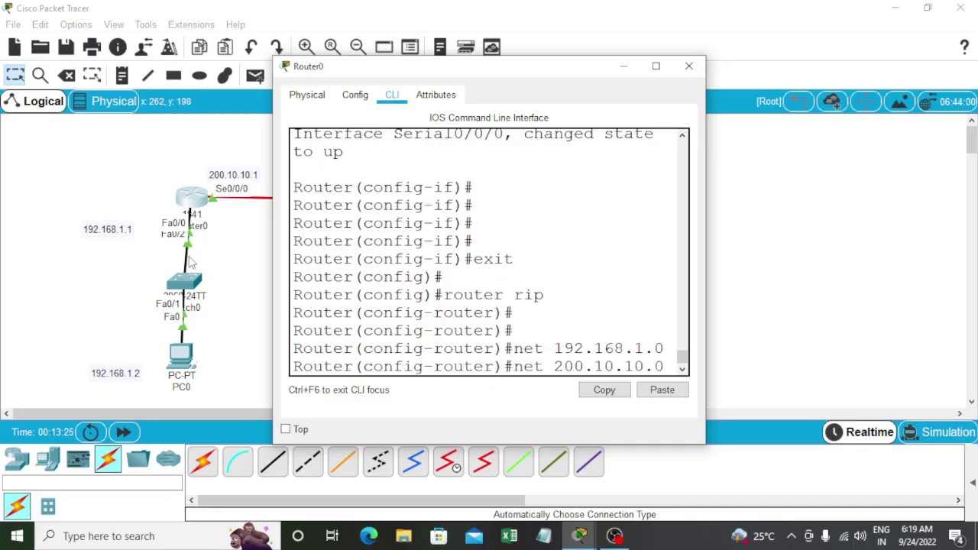
{"action": "key", "text": "Return"}
{"action": "key", "text": "Return"}
{"action": "key", "text": "Return"}
{"action": "key", "text": "Return"}
Exit RIP and global configuration modes on Router0 and close its window.
{"action": "type", "text": "exit"}
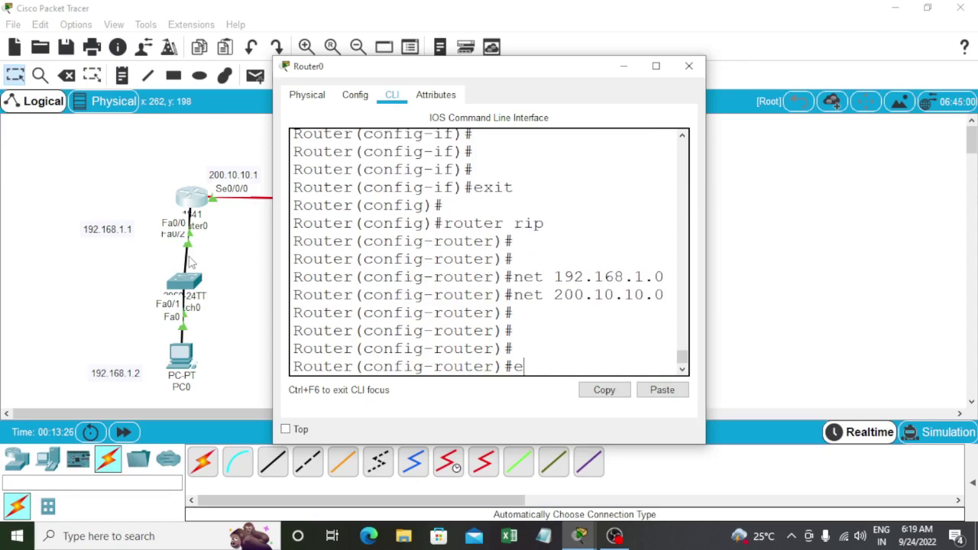
{"action": "key", "text": "Return"}
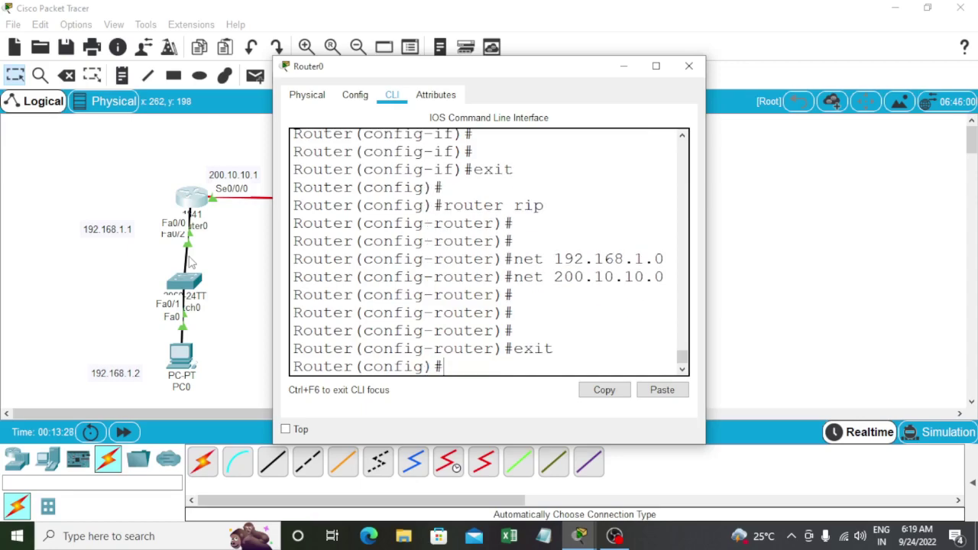
{"action": "key", "text": "Return"}
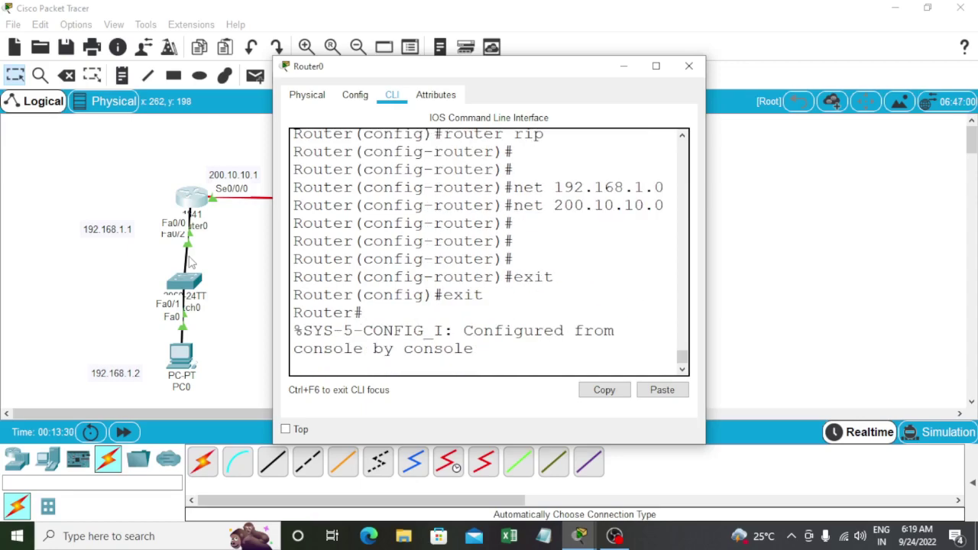
{"action": "left_click", "coordinate": [686, 67]}
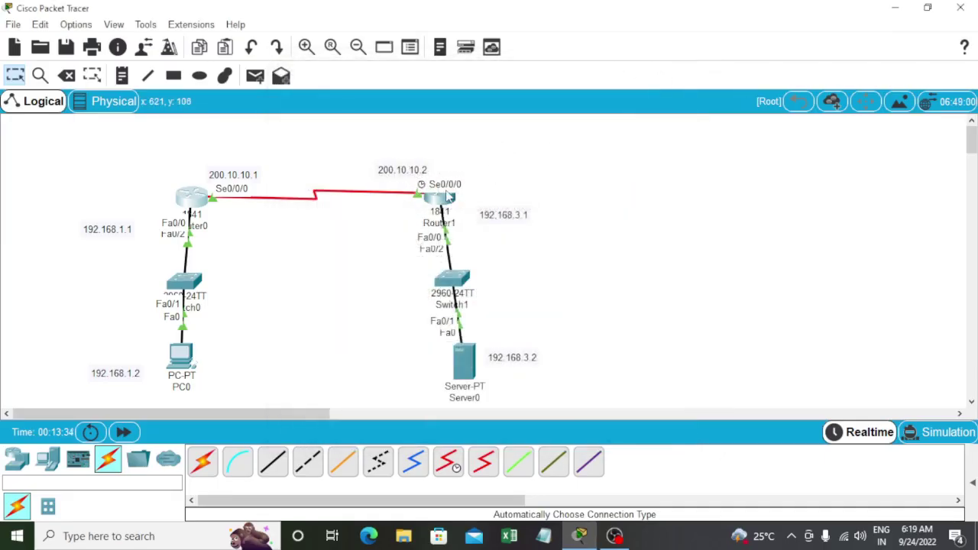
Open Router1's command line and enter global configuration mode with config t.
{"action": "left_click", "coordinate": [449, 197]}
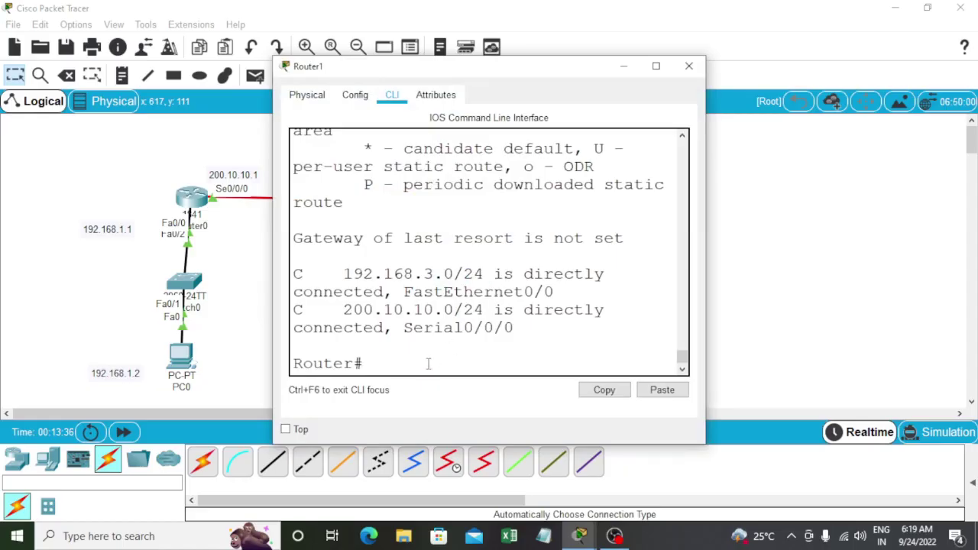
{"action": "type", "text": "config t"}
{"action": "key", "text": "Return"}
{"action": "key", "text": "Return"}
{"action": "key", "text": "Return"}
{"action": "key", "text": "Return"}
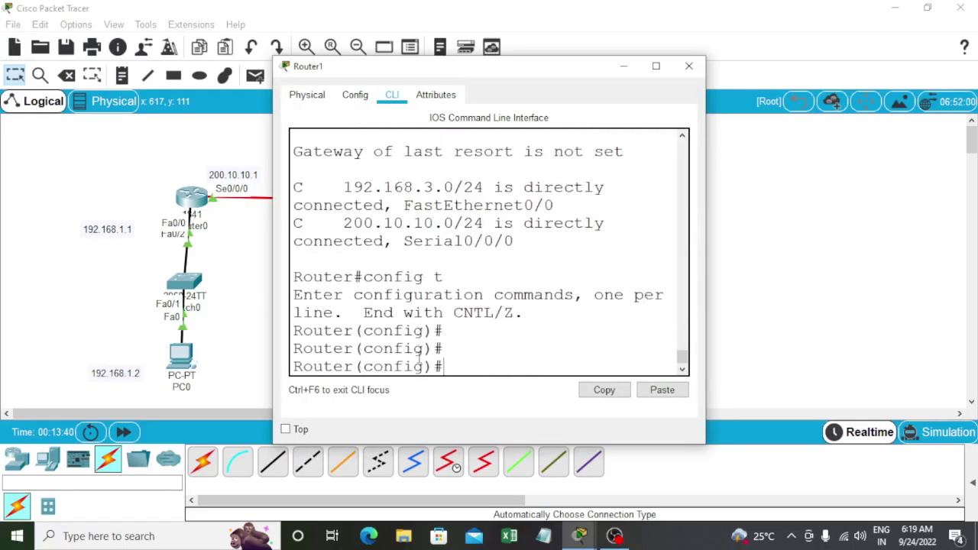
Start RIP on Router1 with router rip and advertise network 200.10.10.0.
{"action": "type", "text": "rout"}
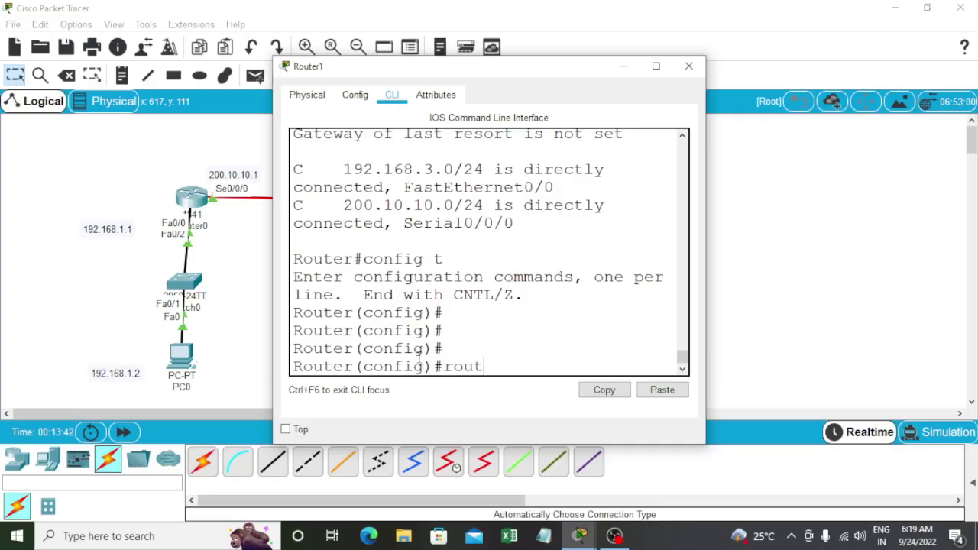
{"action": "type", "text": "er rip"}
{"action": "key", "text": "Return"}
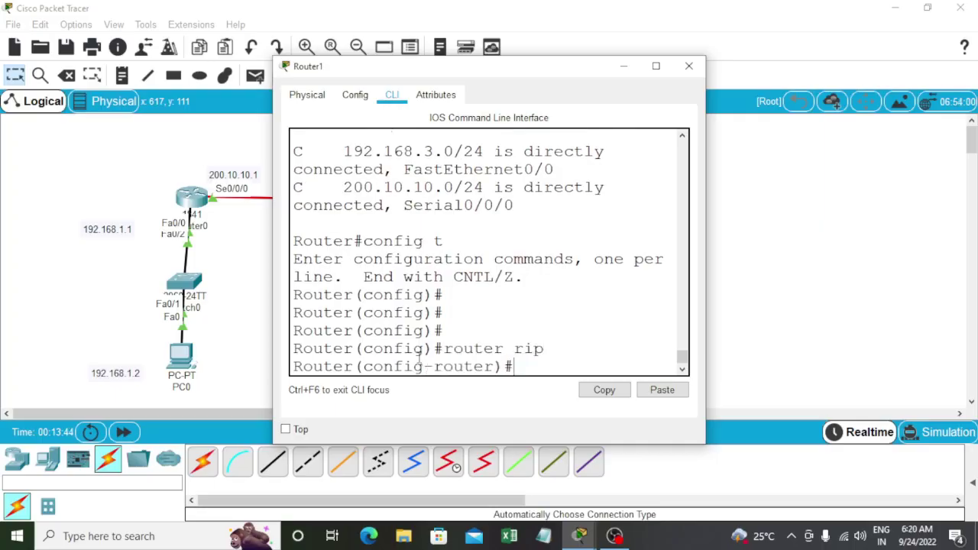
{"action": "key", "text": "Return"}
{"action": "key", "text": "Return"}
{"action": "type", "text": "net "}
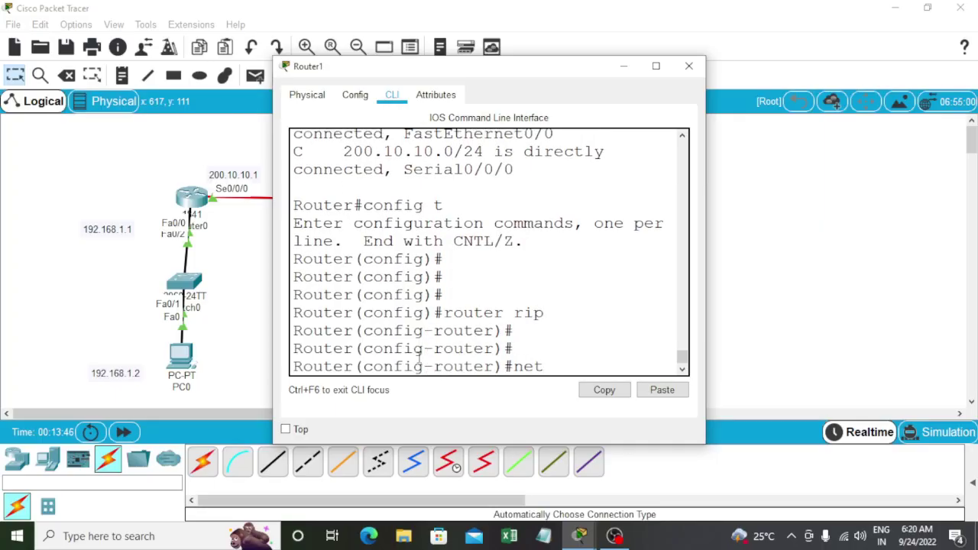
{"action": "type", "text": "200.10.10.0"}
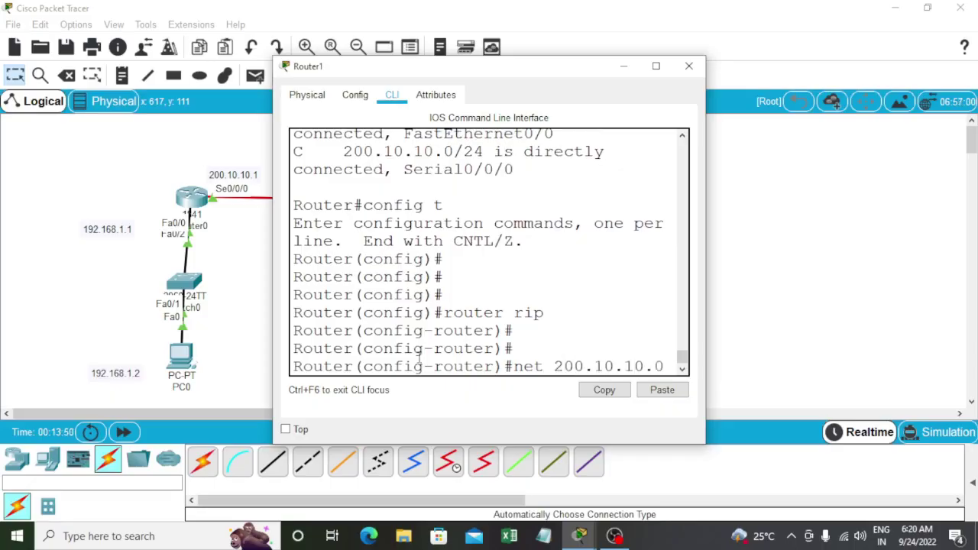
{"action": "key", "text": "Return"}
{"action": "key", "text": "Return"}
{"action": "key", "text": "Return"}
Add network 192.168.3.0 to Router1's RIP configuration.
{"action": "type", "text": "ne"}
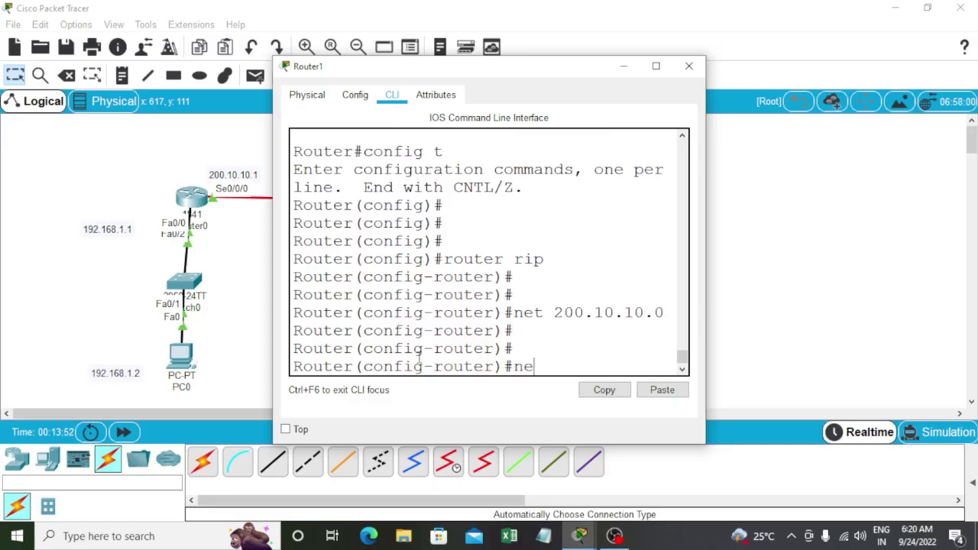
{"action": "type", "text": "t 192.168.3."}
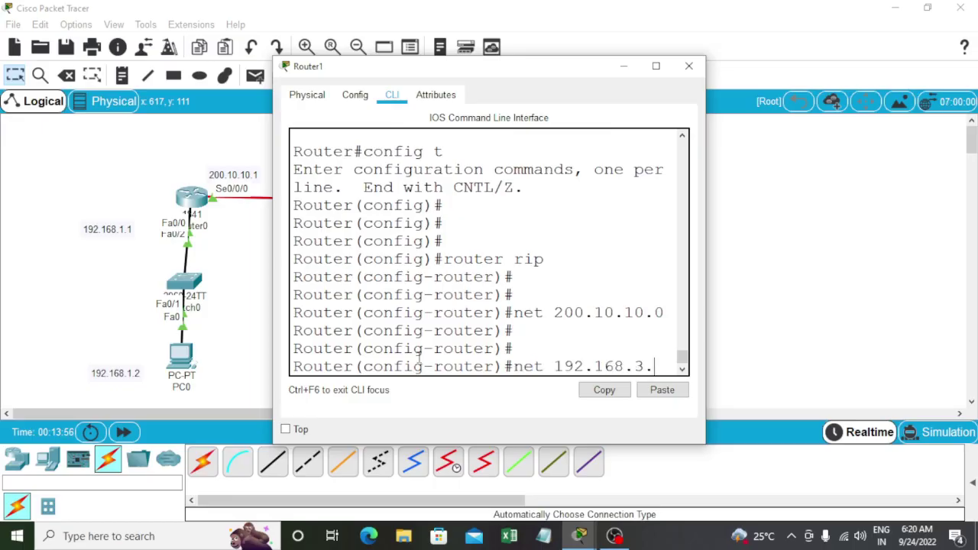
{"action": "type", "text": "0"}
{"action": "key", "text": "Return"}
{"action": "key", "text": "Return"}
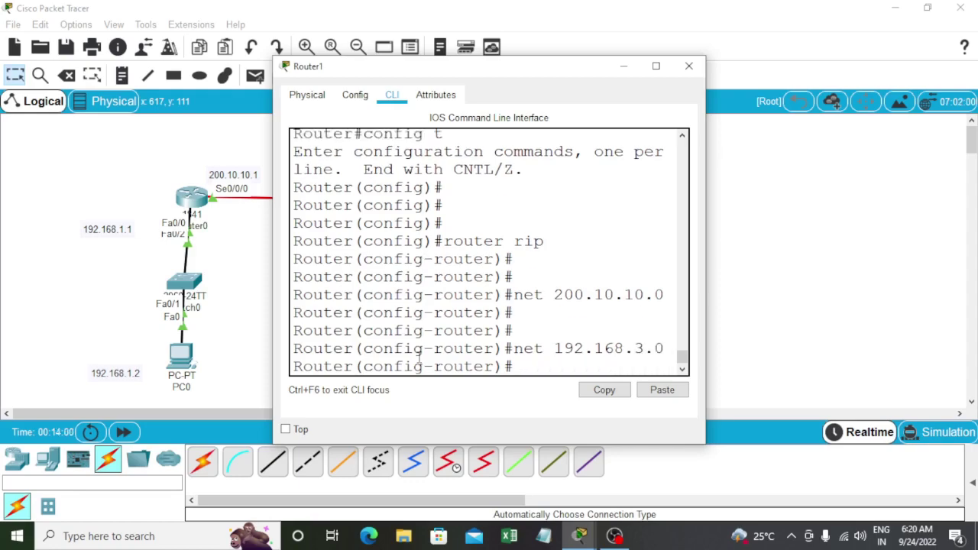
Exit RIP and global configuration modes on Router1 to return to the privileged prompt.
{"action": "type", "text": "ex"}
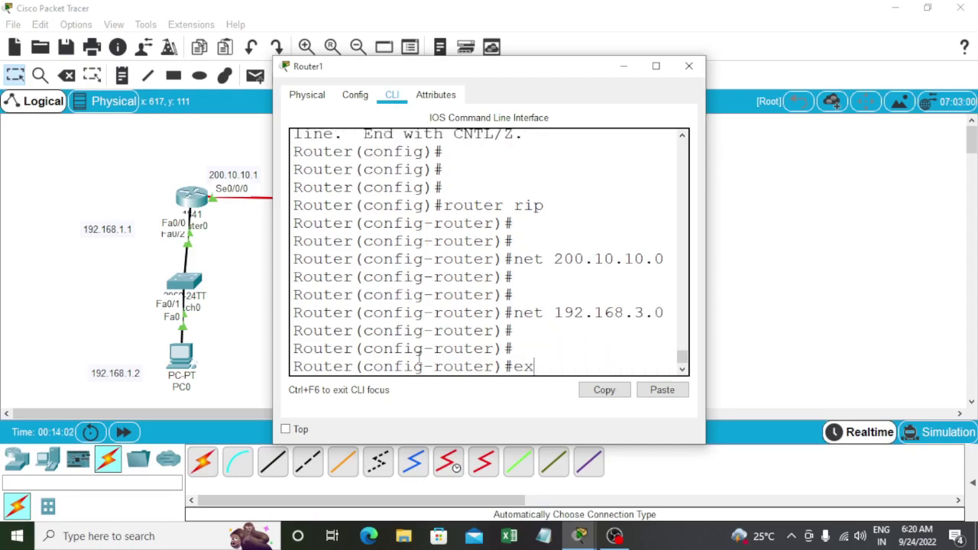
{"action": "type", "text": "it"}
{"action": "key", "text": "Return"}
{"action": "type", "text": "ex"}
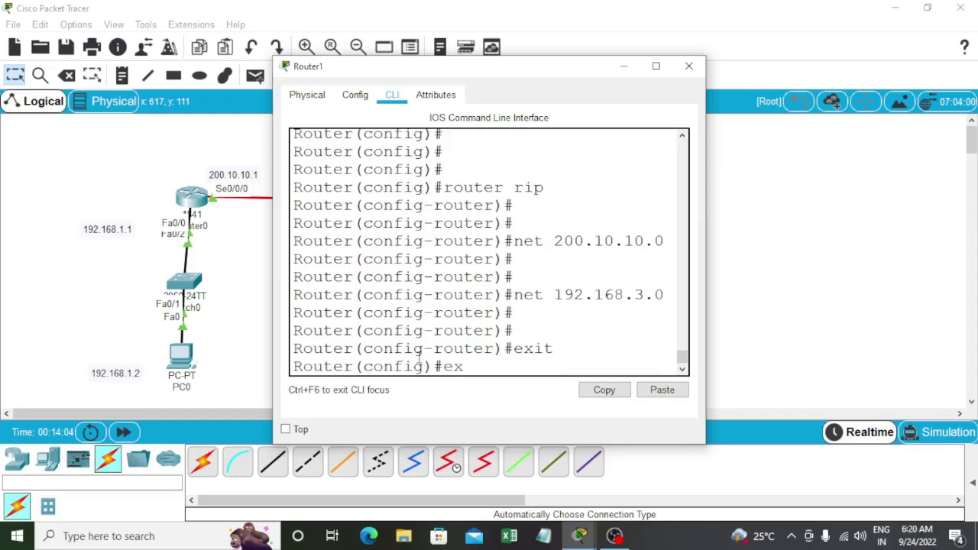
{"action": "type", "text": "it"}
{"action": "key", "text": "Return"}
{"action": "key", "text": "Return"}
{"action": "key", "text": "Return"}
{"action": "key", "text": "Return"}
{"action": "key", "text": "Return"}
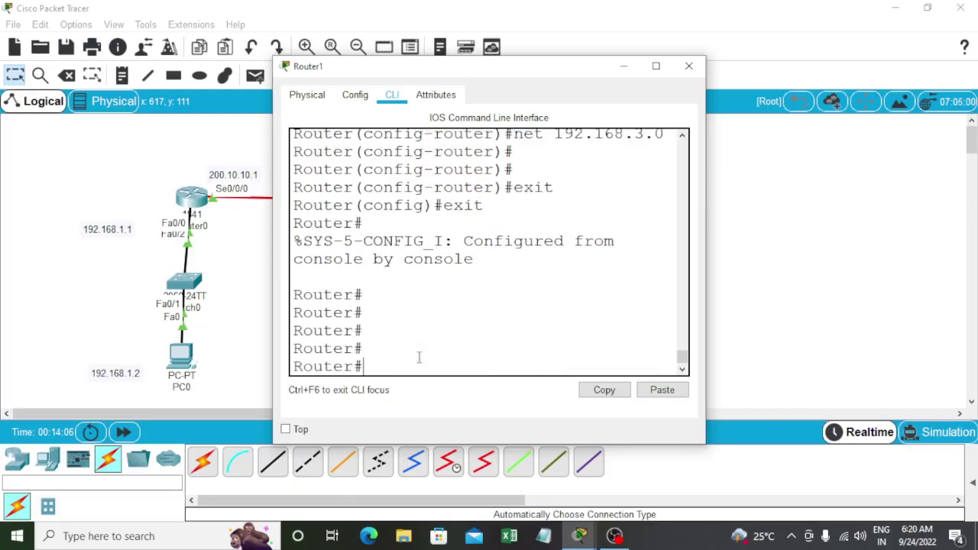
Display Router1's routing table with sh ip route, examine the RIP-learned entry in the enlarged window, and close it.
{"action": "type", "text": "sh ip route"}
{"action": "key", "text": "BackSpace"}
{"action": "key", "text": "BackSpace"}
{"action": "key", "text": "BackSpace"}
{"action": "key", "text": "BackSpace"}
{"action": "key", "text": "BackSpace"}
{"action": "key", "text": "BackSpace"}
{"action": "key", "text": "BackSpace"}
{"action": "key", "text": "BackSpace"}
{"action": "key", "text": "BackSpace"}
{"action": "key", "text": "BackSpace"}
{"action": "key", "text": "BackSpace"}
{"action": "key", "text": "Up"}
{"action": "key", "text": "Return"}
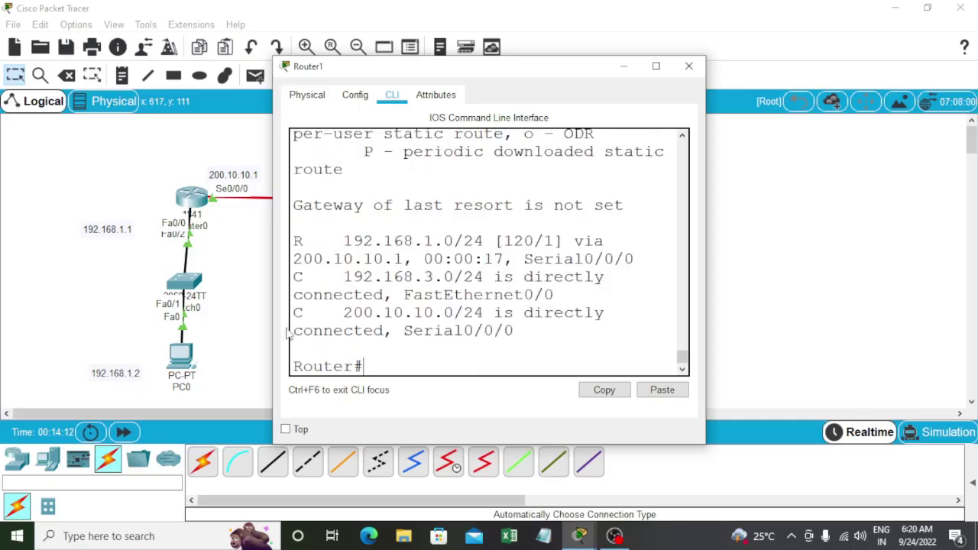
{"action": "left_click", "coordinate": [655, 66]}
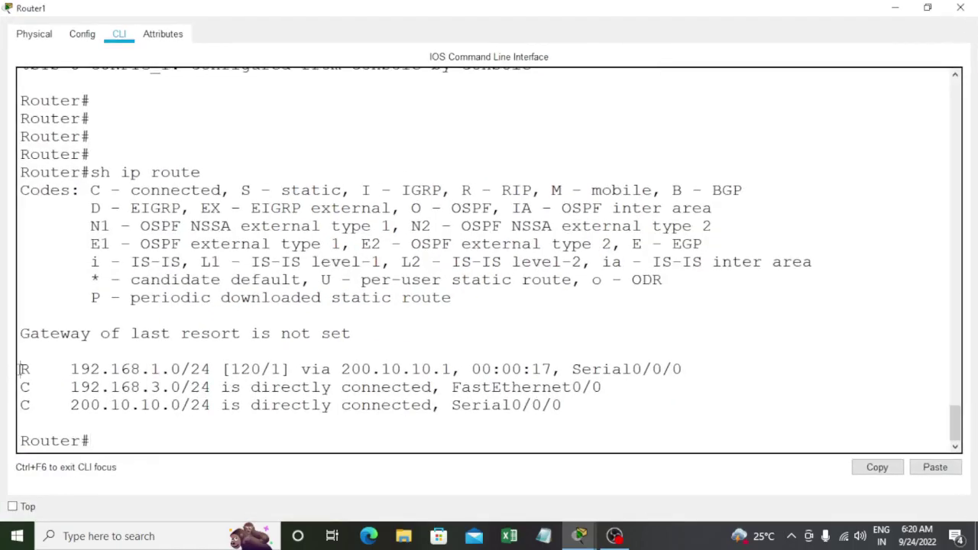
{"action": "left_click_drag", "start_coordinate": [20, 369], "coordinate": [342, 386]}
{"action": "left_click", "coordinate": [960, 6]}
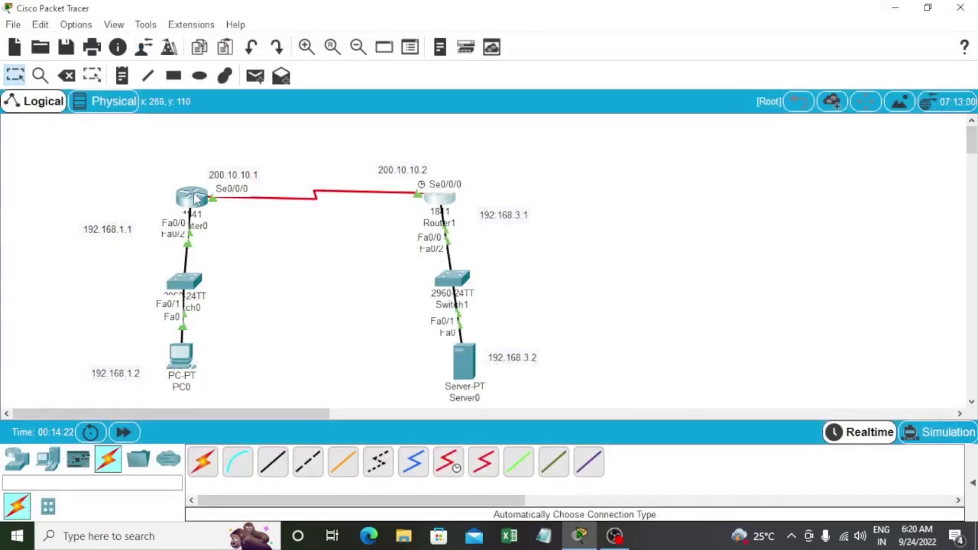
Display Router0's IP routing table, examine its RIP-learned entry, and close the router window.
{"action": "left_click", "coordinate": [194, 193]}
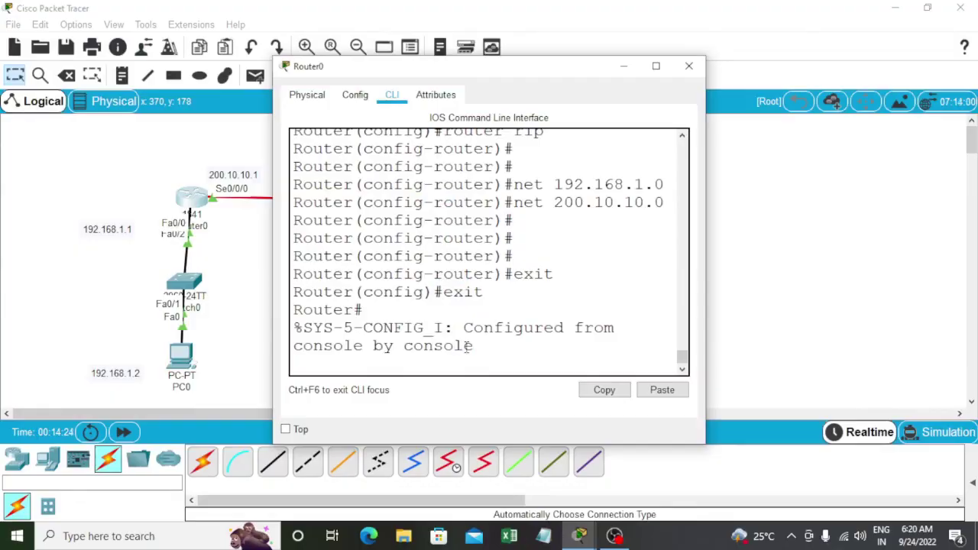
{"action": "key", "text": "Return"}
{"action": "key", "text": "Return"}
{"action": "key", "text": "Return"}
{"action": "key", "text": "Return"}
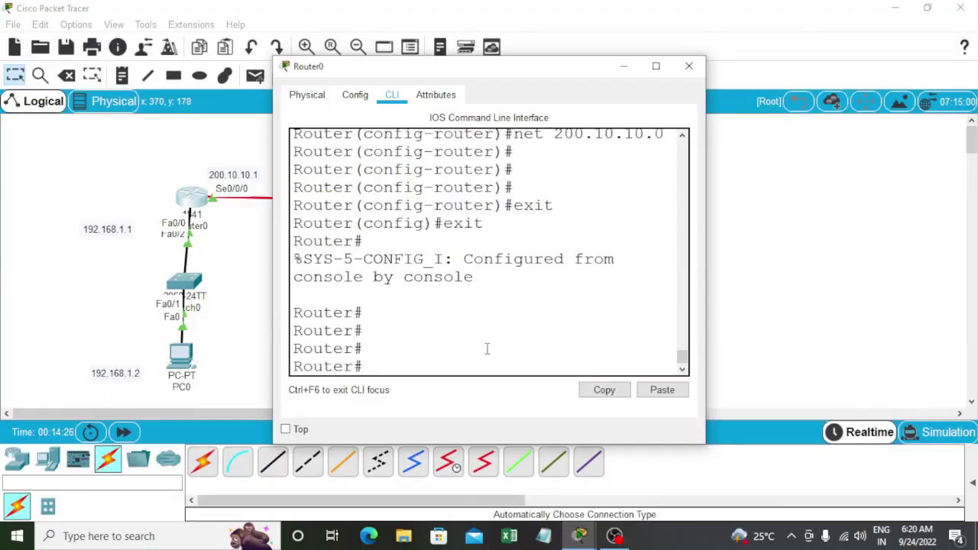
{"action": "type", "text": "sh ui ip route"}
{"action": "key", "text": "Return"}
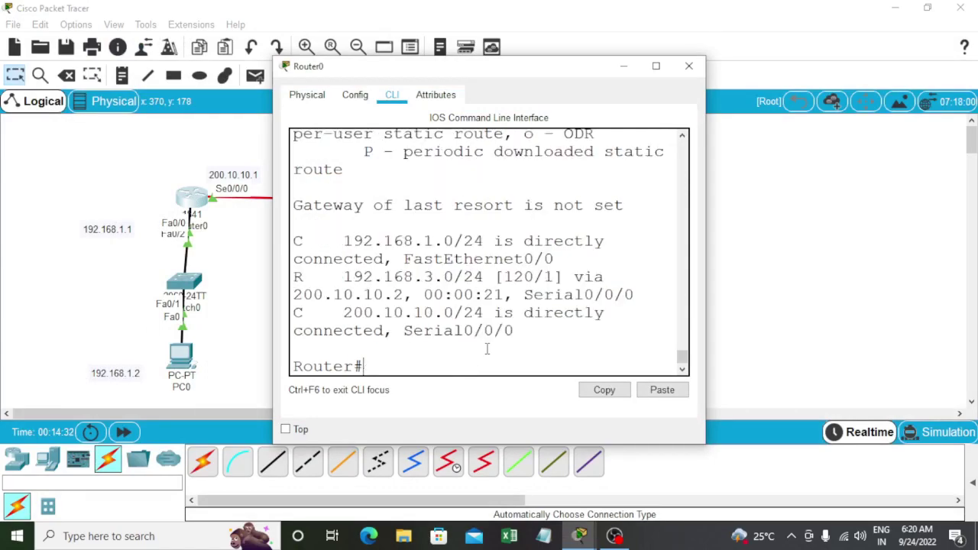
{"action": "key", "text": "Return"}
{"action": "key", "text": "Return"}
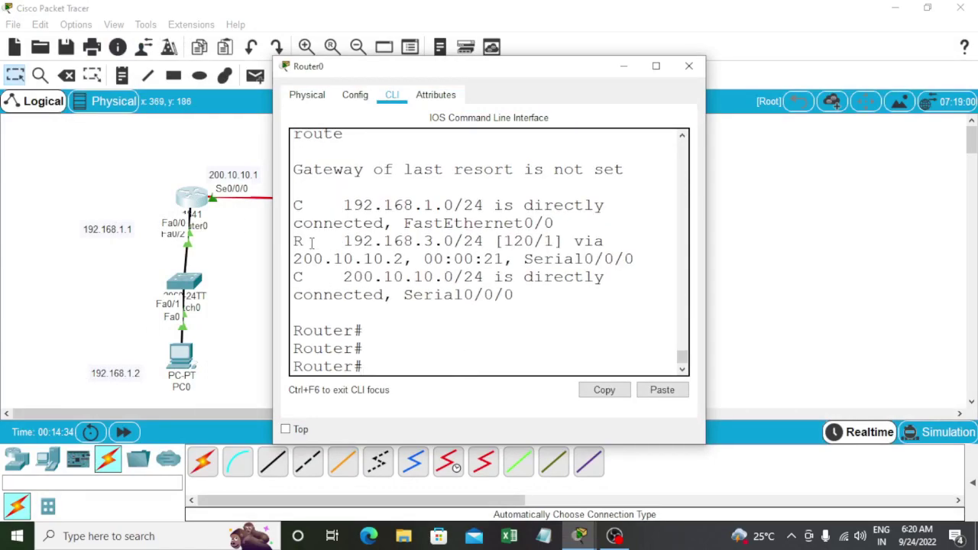
{"action": "left_click_drag", "start_coordinate": [292, 241], "coordinate": [547, 245]}
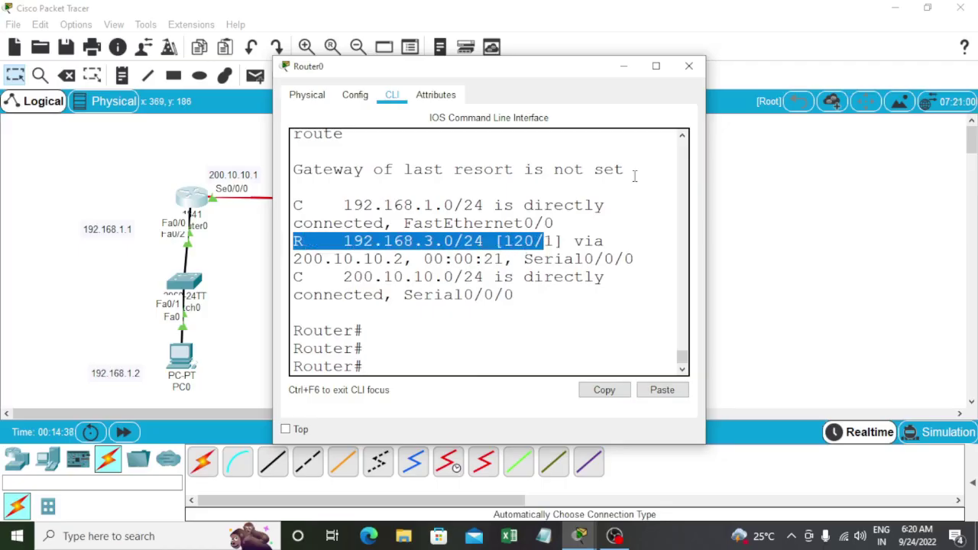
{"action": "left_click", "coordinate": [689, 66]}
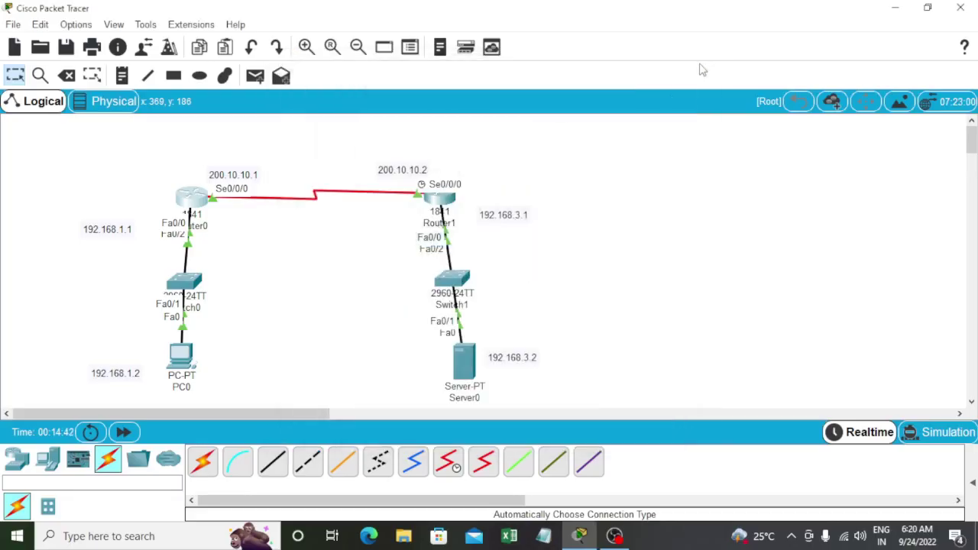
Reopen Router0's command line and check its NAT table with sh ip nat translations.
{"action": "left_click", "coordinate": [191, 200]}
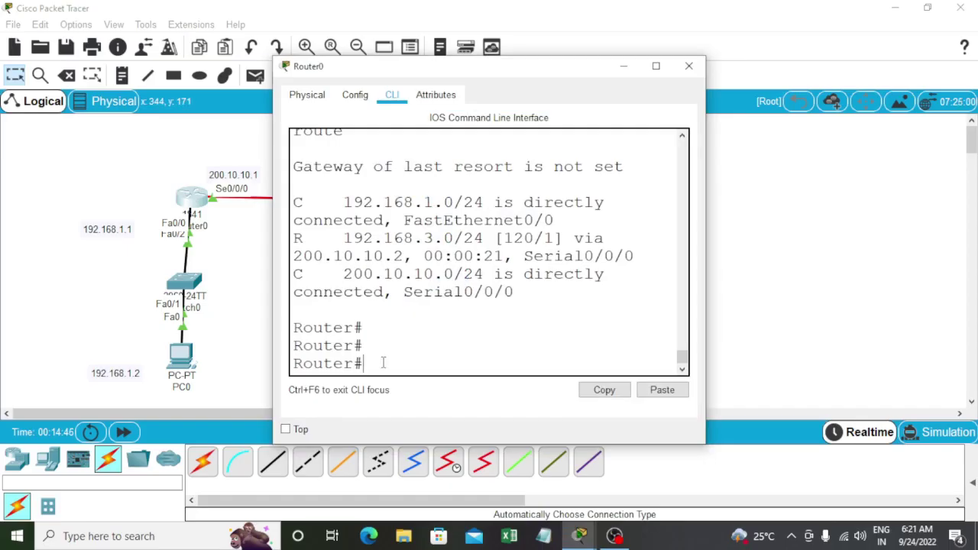
{"action": "type", "text": "sh ip nat t"}
{"action": "key", "text": "Tab"}
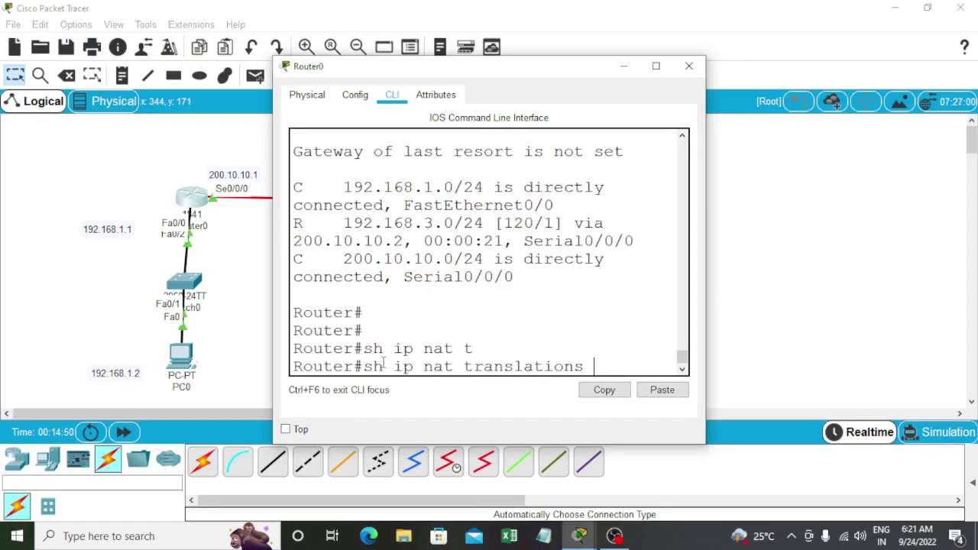
{"action": "key", "text": "Return"}
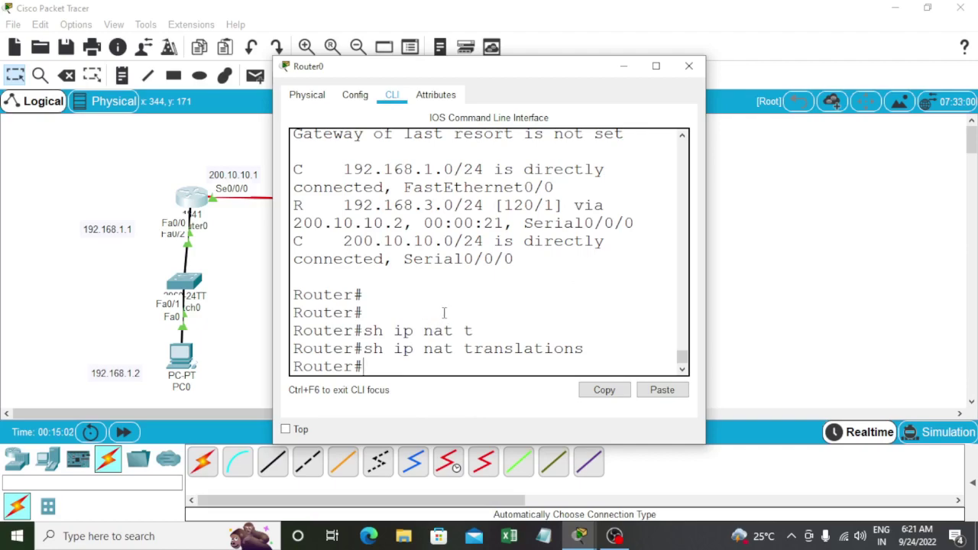
Enter global configuration mode on Router0 and list the ip nat options in an enlarged window.
{"action": "type", "text": "config t"}
{"action": "key", "text": "Return"}
{"action": "key", "text": "Return"}
{"action": "key", "text": "Return"}
{"action": "key", "text": "Return"}
{"action": "key", "text": "Return"}
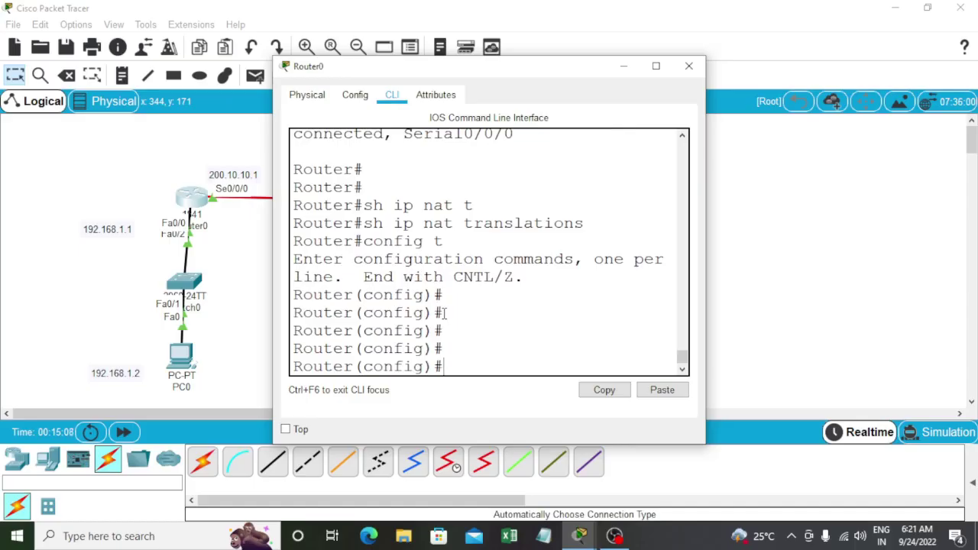
{"action": "type", "text": "ip nat ?"}
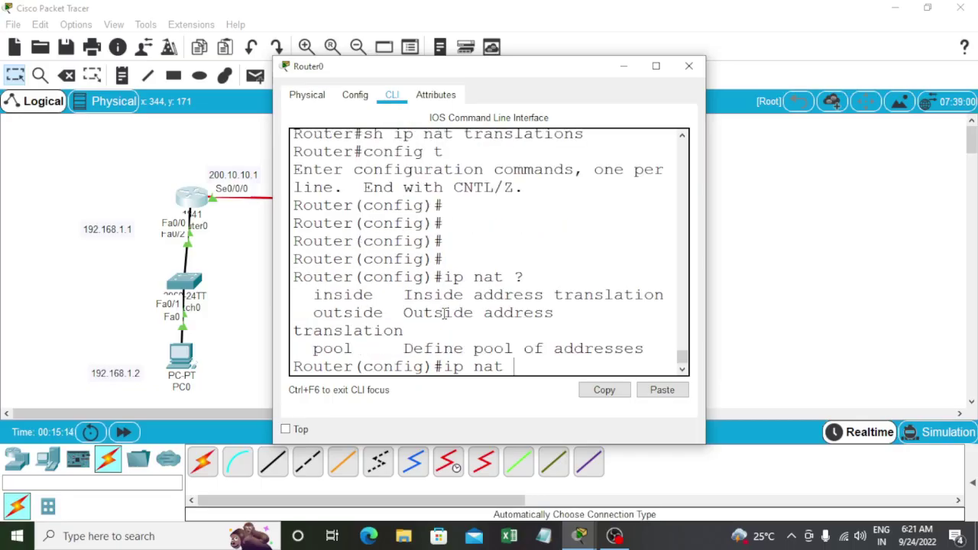
{"action": "left_click", "coordinate": [655, 66]}
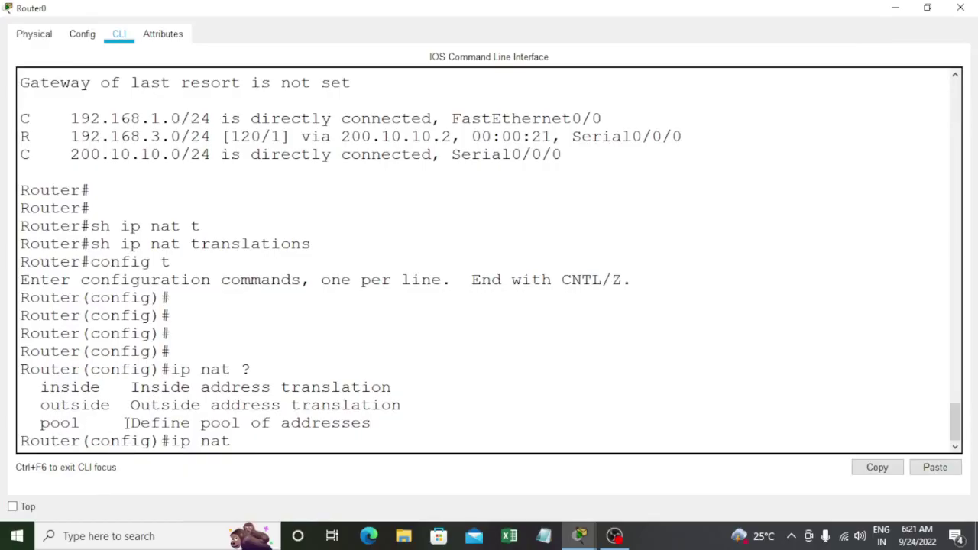
Build the NAT command up to ip nat inside source, listing the available options after each keyword.
{"action": "key", "text": "Tab"}
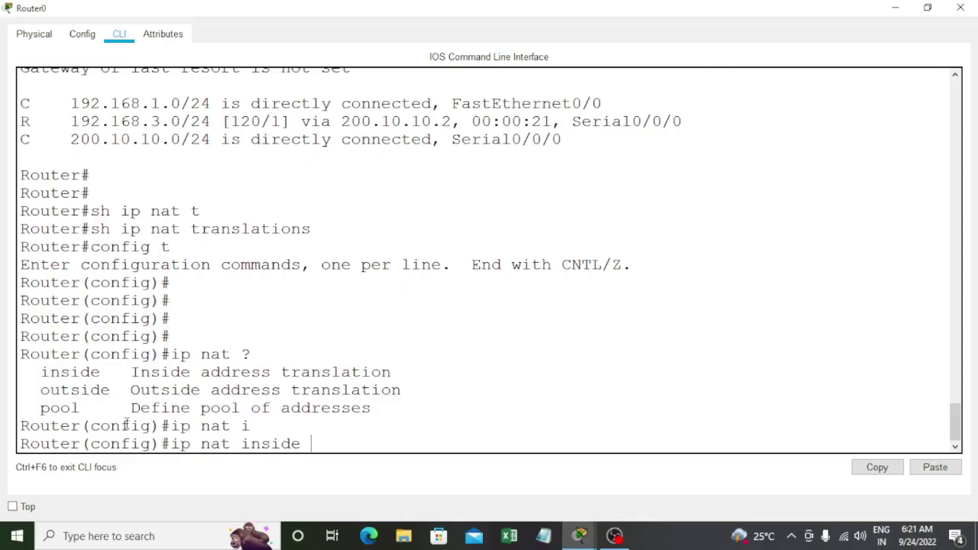
{"action": "type", "text": "S?"}
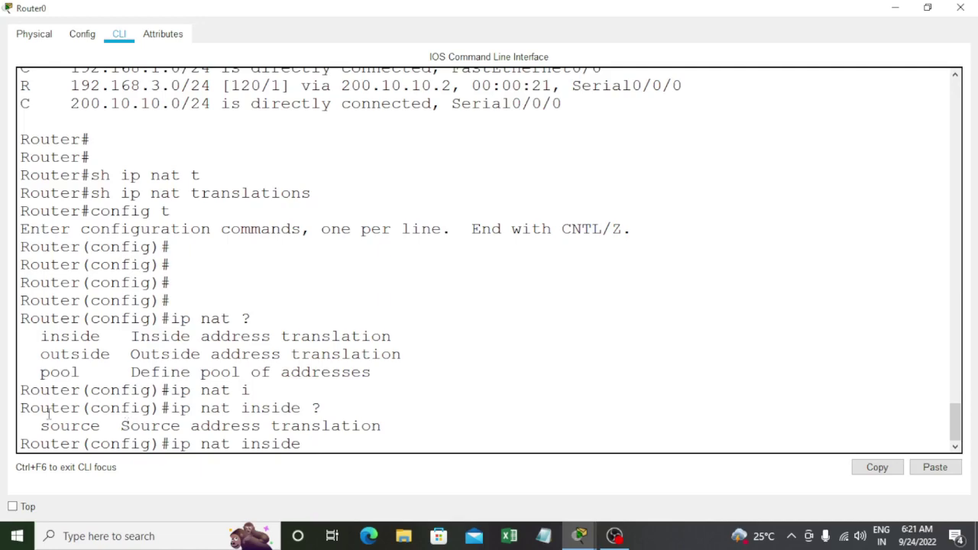
{"action": "type", "text": "s"}
{"action": "key", "text": "Tab"}
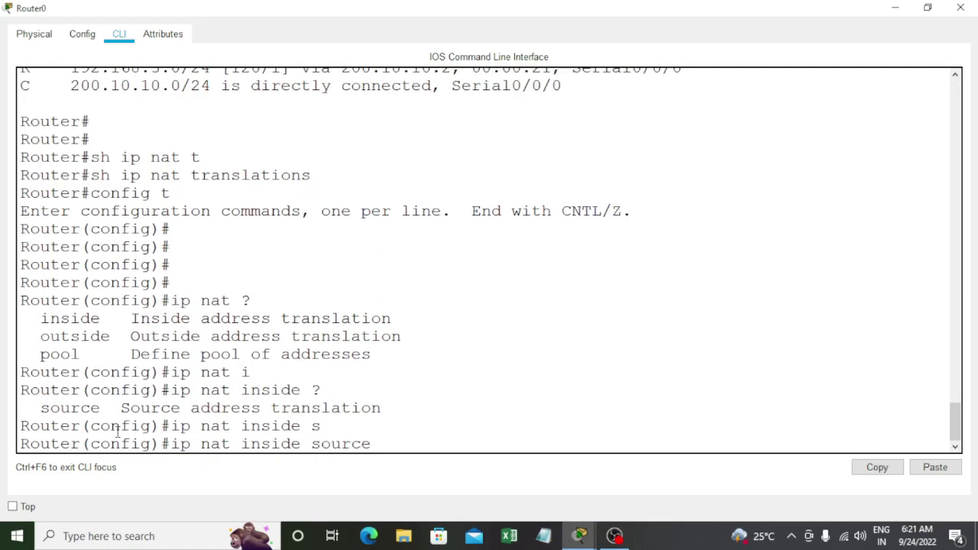
{"action": "type", "text": "?"}
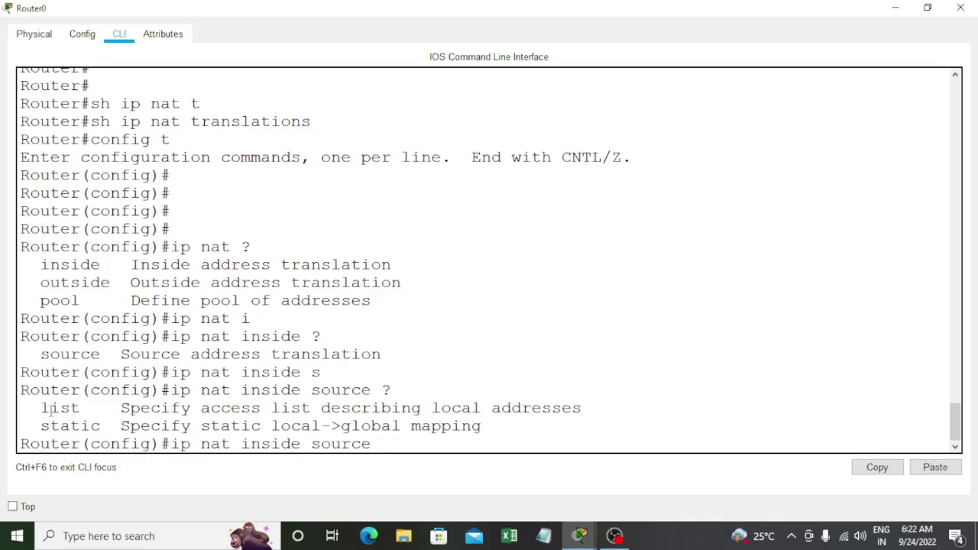
Extend the ip nat inside source command with static and examine its inside local IP address option.
{"action": "type", "text": "s"}
{"action": "key", "text": "Tab"}
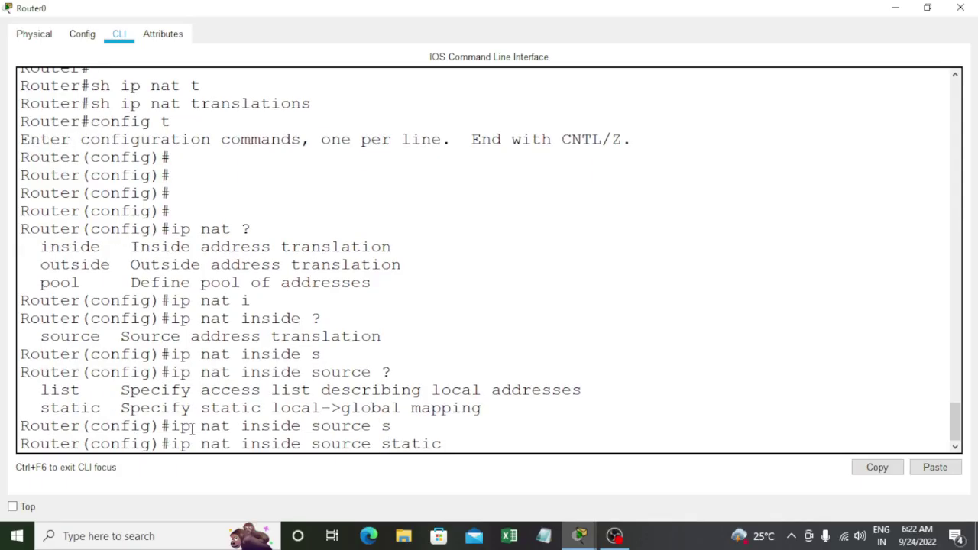
{"action": "type", "text": "?"}
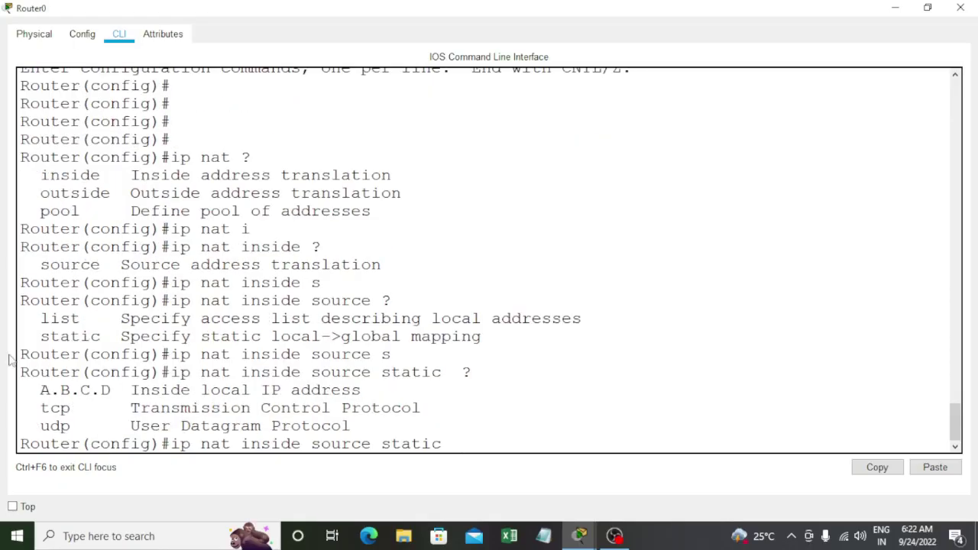
{"action": "left_click_drag", "start_coordinate": [34, 387], "coordinate": [114, 390]}
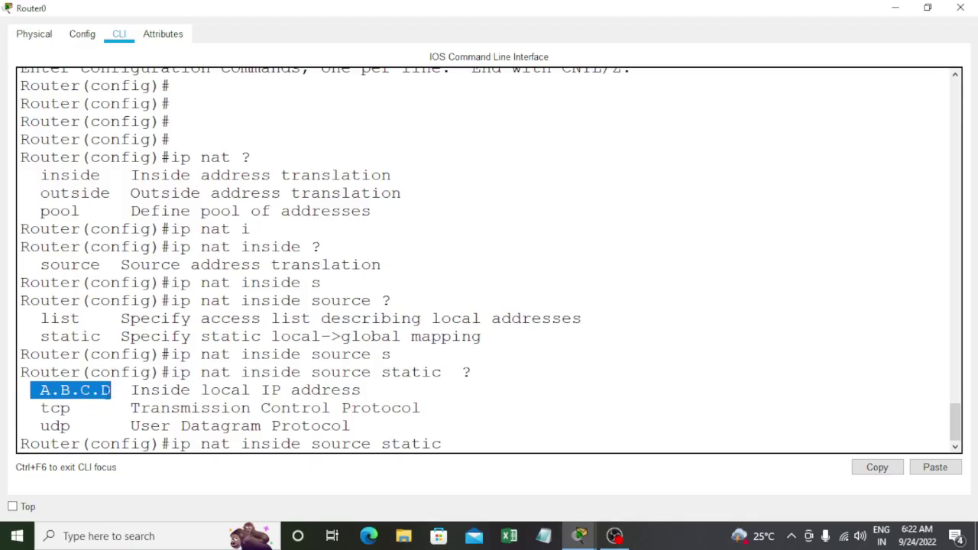
{"action": "left_click", "coordinate": [91, 425]}
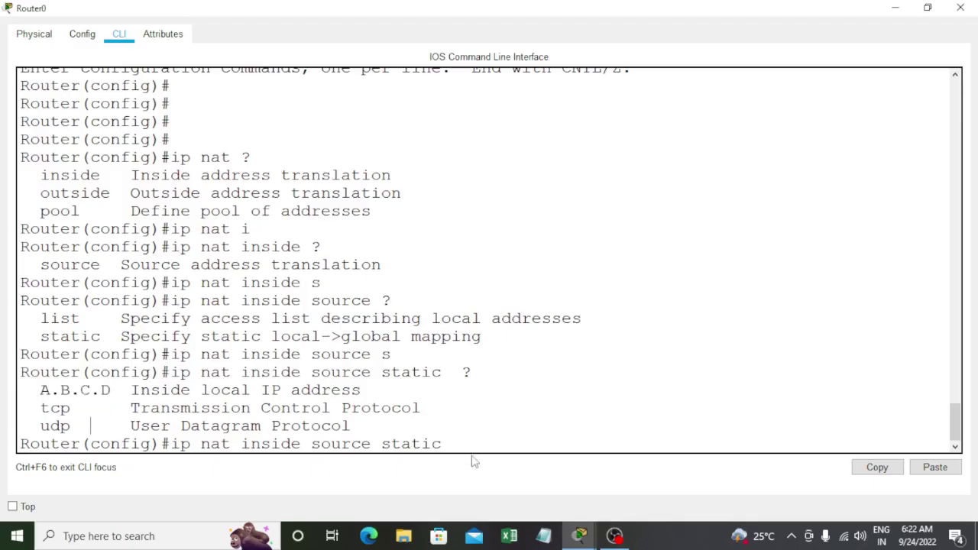
Complete Router0's ip nat inside source static command to map inside local address 192.168.1.2 to global address 200.10.10.1.
{"action": "left_click", "coordinate": [928, 7]}
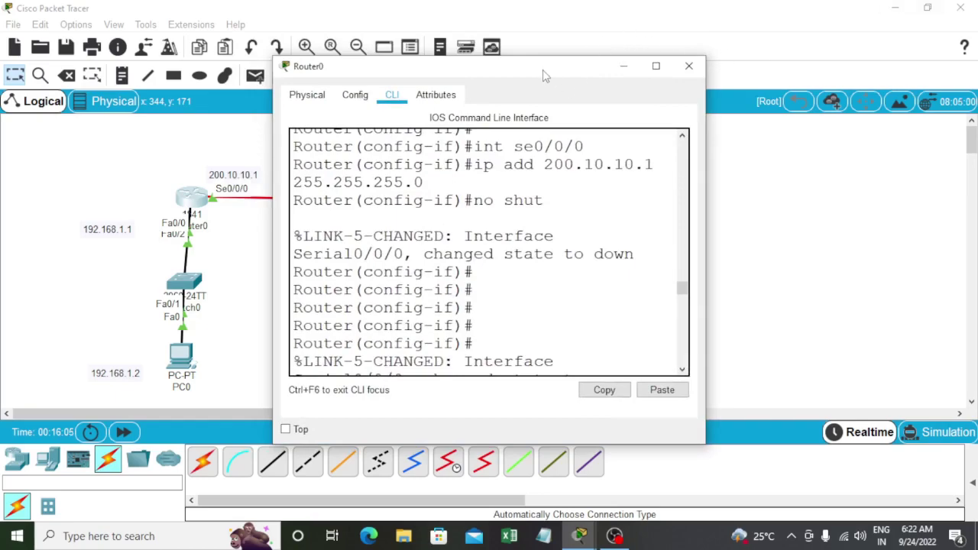
{"action": "left_click_drag", "start_coordinate": [543, 70], "coordinate": [690, 33]}
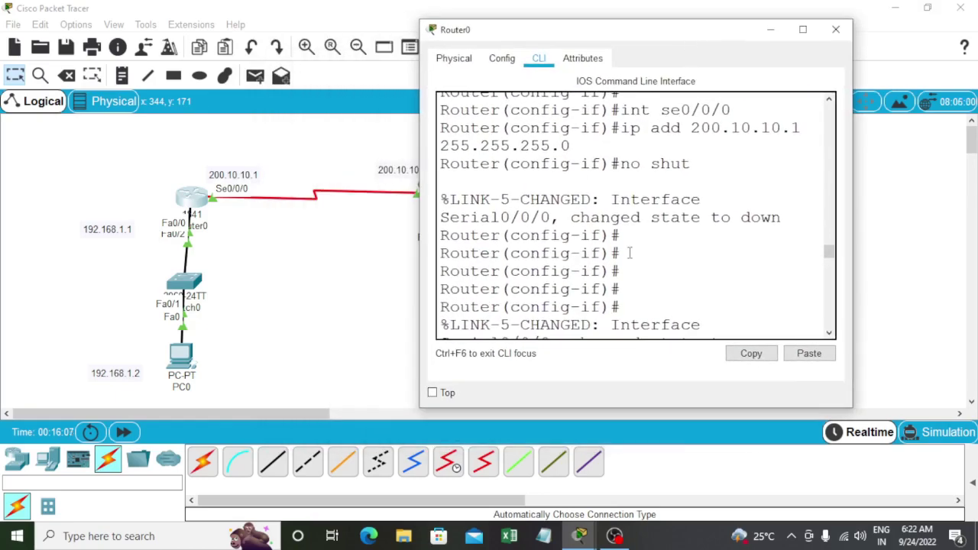
{"action": "scroll", "coordinate": [626, 260], "scroll_direction": "down", "scroll_amount": 15}
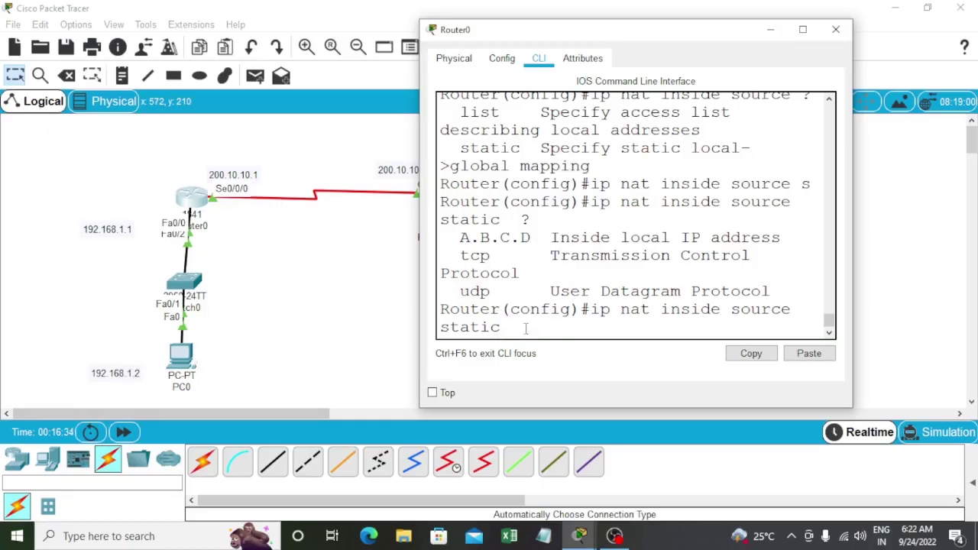
{"action": "type", "text": "192.168.1.2"}
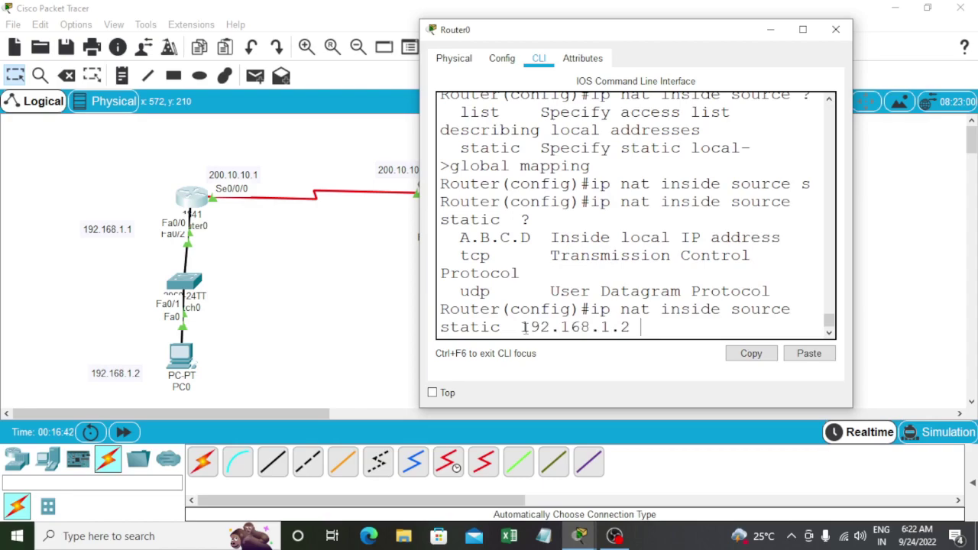
{"action": "type", "text": " 200.10.10.1"}
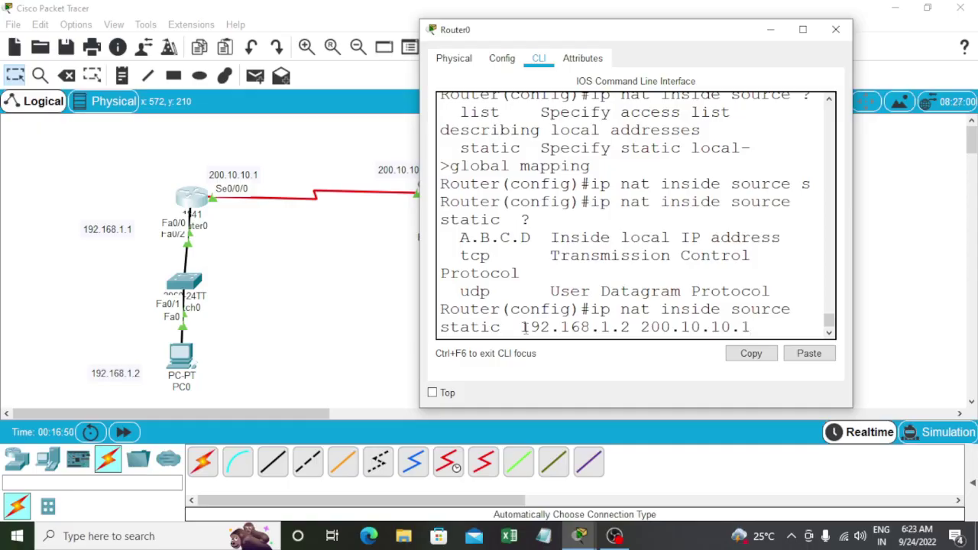
{"action": "key", "text": "Return"}
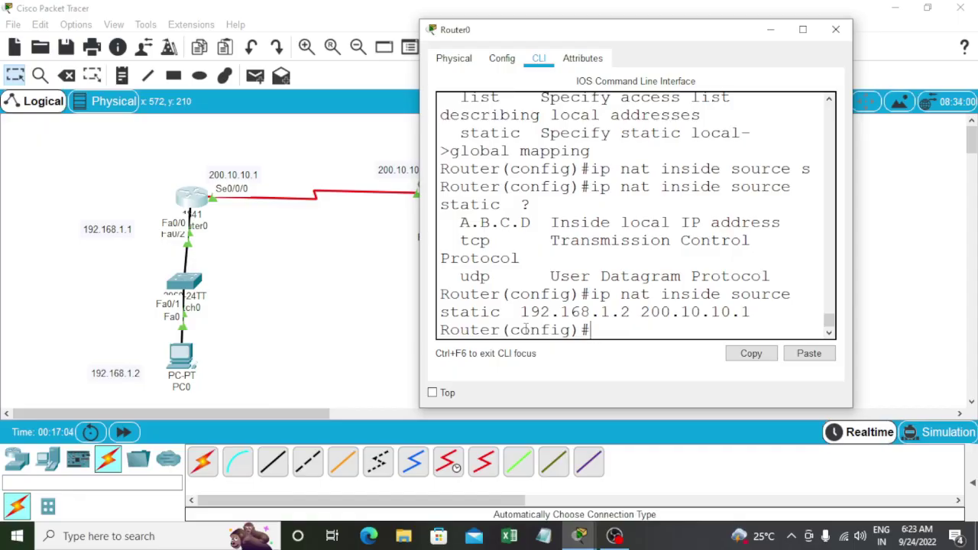
Mark Router0's interface fa0/0 as the NAT inside interface with ip nat inside.
{"action": "type", "text": "int fa0/0"}
{"action": "key", "text": "Return"}
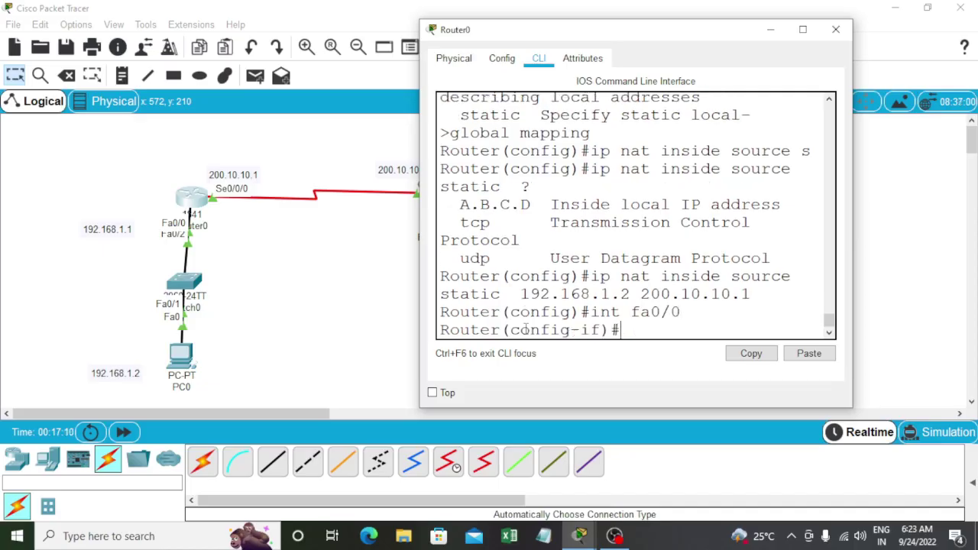
{"action": "type", "text": "ip nat"}
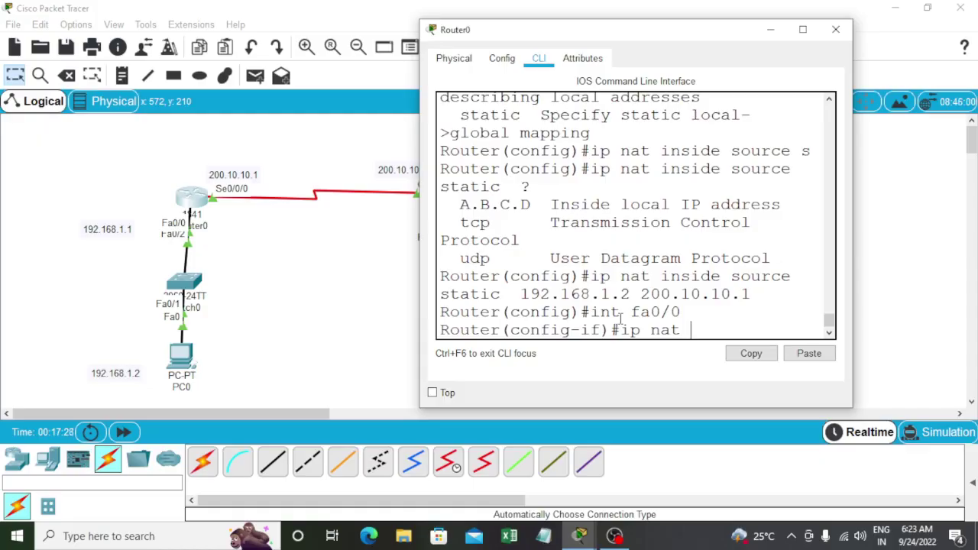
{"action": "type", "text": "i"}
{"action": "key", "text": "Tab"}
{"action": "key", "text": "Return"}
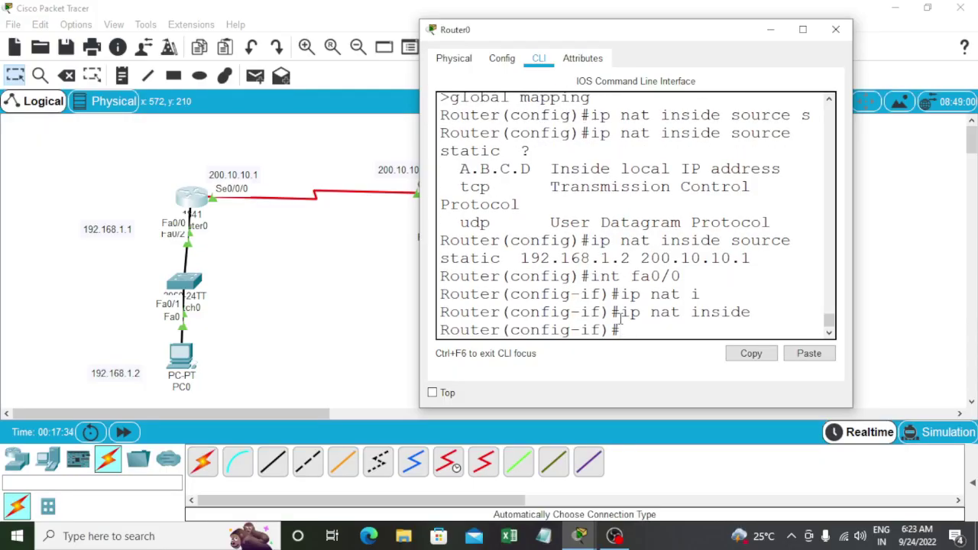
Mark Router0's interface se0/0/0 as the NAT outside interface with ip nat outside.
{"action": "type", "text": "int se0/0/0"}
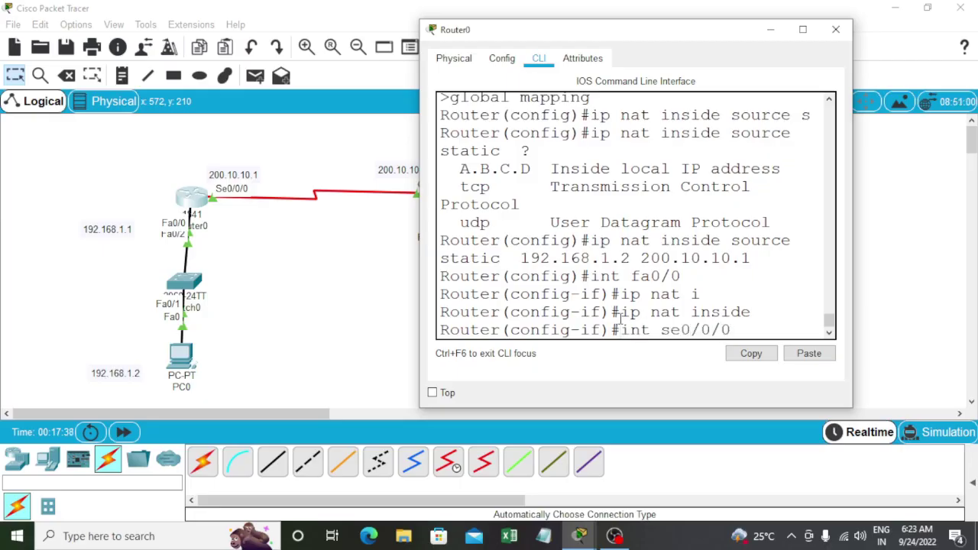
{"action": "key", "text": "Return"}
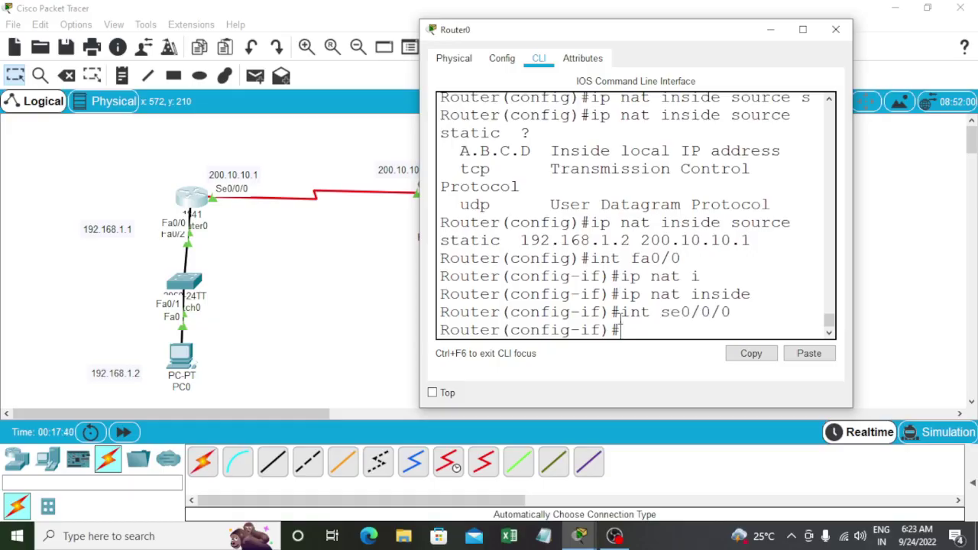
{"action": "type", "text": "ip nay"}
{"action": "key", "text": "BackSpace"}
{"action": "type", "text": "t o"}
{"action": "key", "text": "Tab"}
{"action": "key", "text": "Return"}
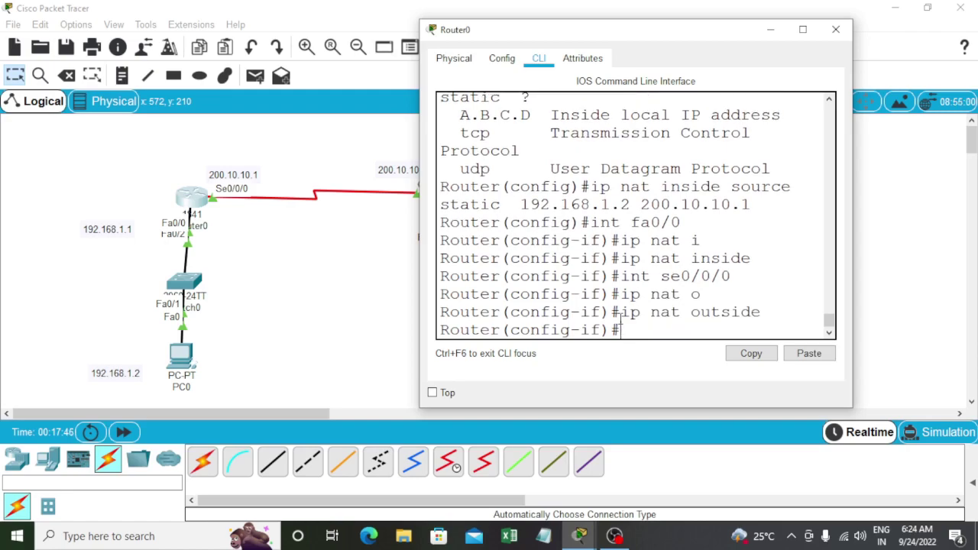
Exit interface and global configuration modes on Router0 to return to the privileged prompt.
{"action": "type", "text": "exit"}
{"action": "key", "text": "Return"}
{"action": "key", "text": "Return"}
{"action": "type", "text": "exit"}
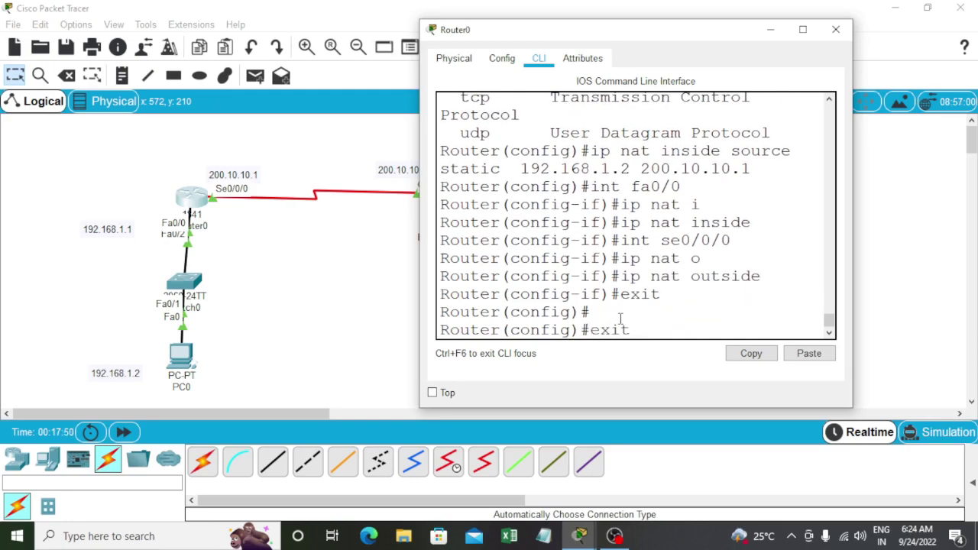
{"action": "key", "text": "Return"}
{"action": "key", "text": "Return"}
{"action": "key", "text": "Return"}
{"action": "key", "text": "Return"}
{"action": "key", "text": "Return"}
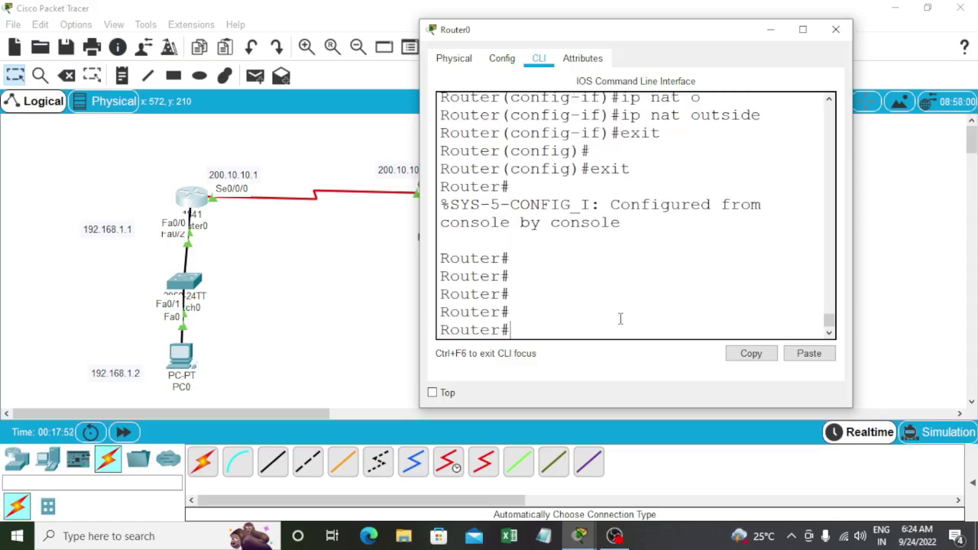
Display Router0's NAT table with sh ip nat translations in an enlarged command-line window.
{"action": "type", "text": "sh"}
{"action": "left_click", "coordinate": [802, 29]}
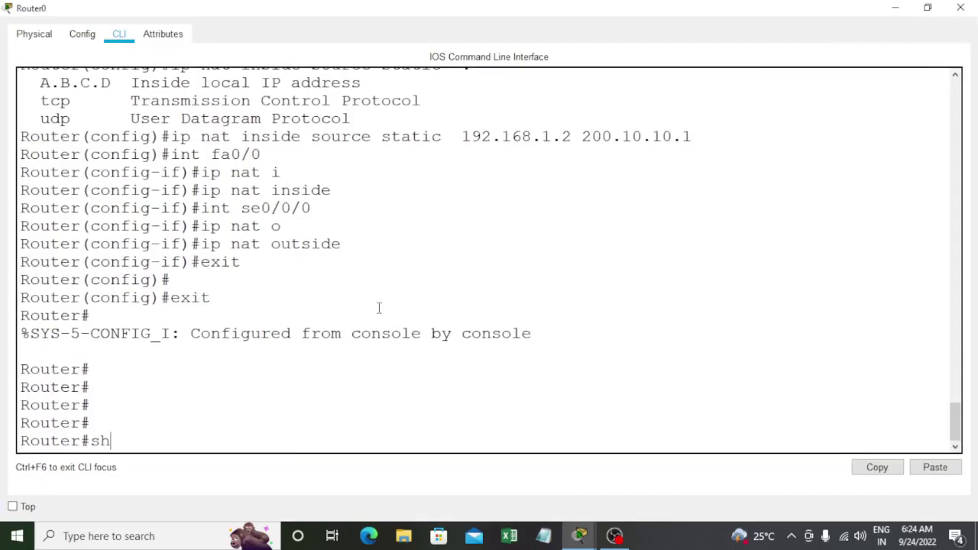
{"action": "type", "text": "ip nat "}
{"action": "type", "text": "t"}
{"action": "key", "text": "Tab"}
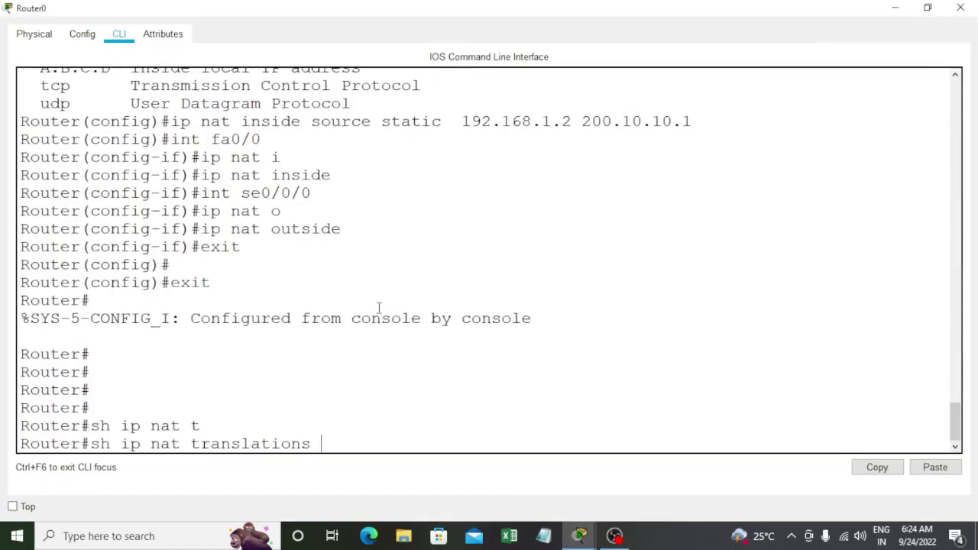
{"action": "key", "text": "Return"}
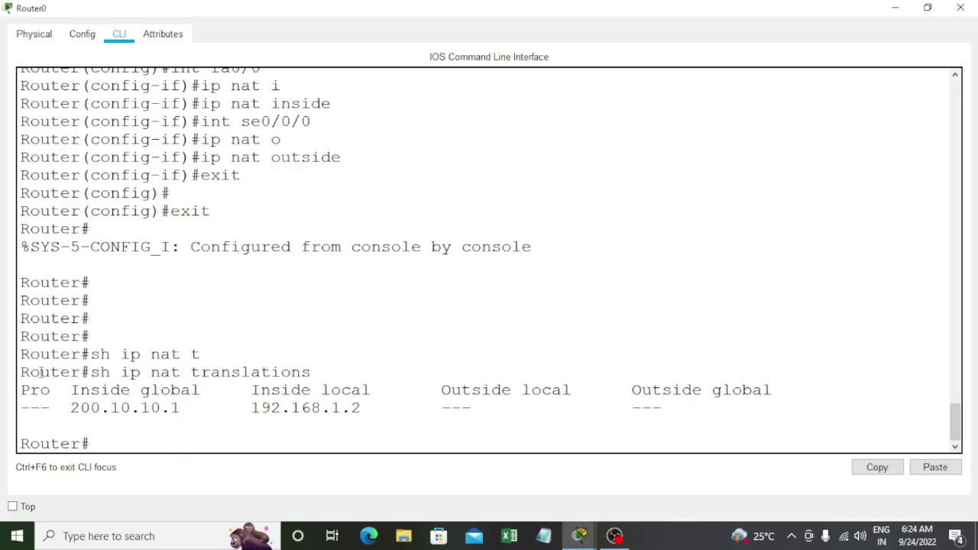
Examine the inside global and inside local addresses in Router0's NAT table by highlighting each one.
{"action": "left_click_drag", "start_coordinate": [71, 407], "coordinate": [193, 410]}
{"action": "left_click", "coordinate": [218, 417]}
{"action": "left_click_drag", "start_coordinate": [252, 407], "coordinate": [371, 409]}
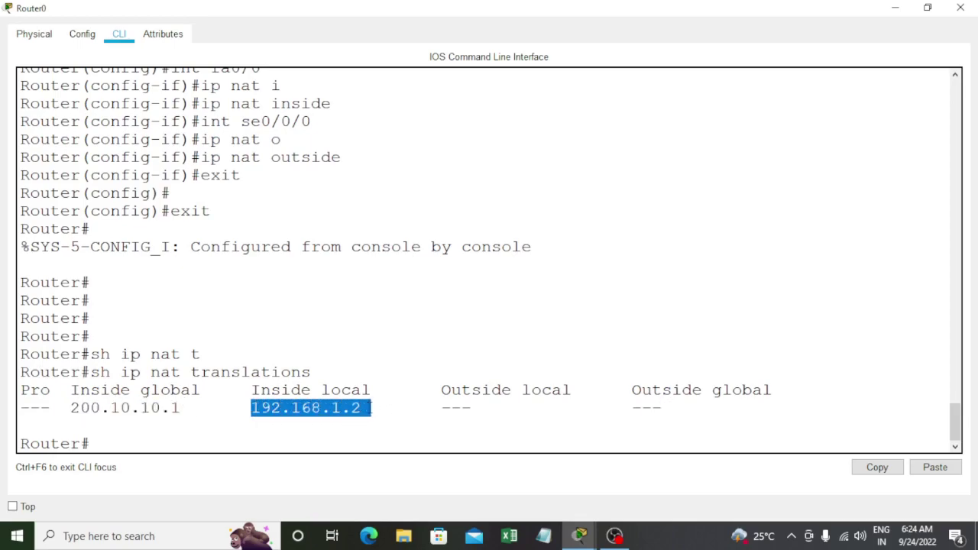
{"action": "left_click", "coordinate": [323, 425]}
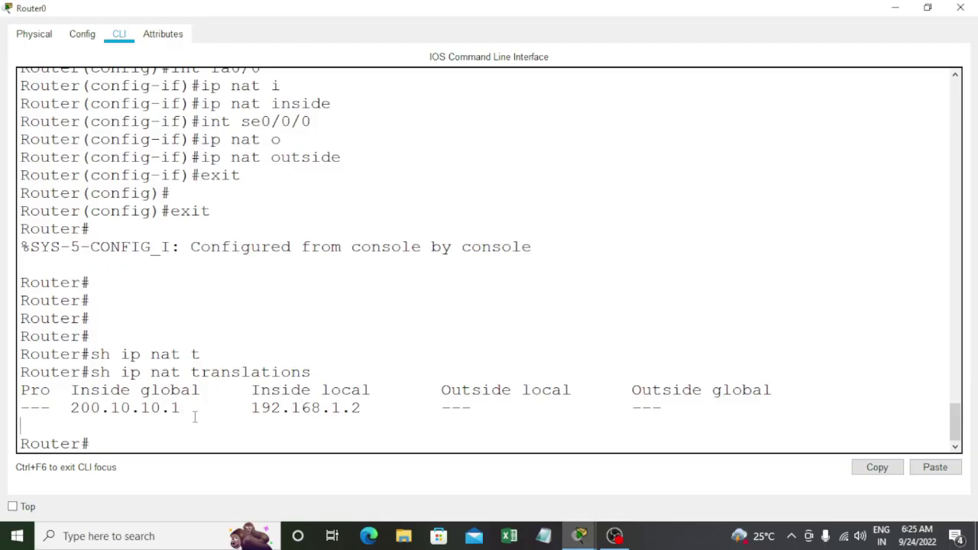
{"action": "left_click_drag", "start_coordinate": [70, 408], "coordinate": [183, 409]}
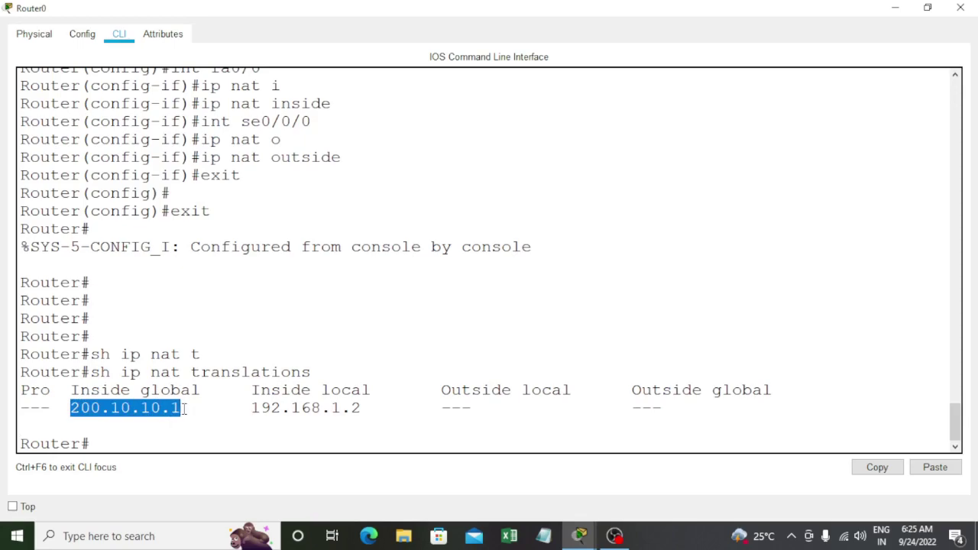
{"action": "left_click", "coordinate": [194, 408]}
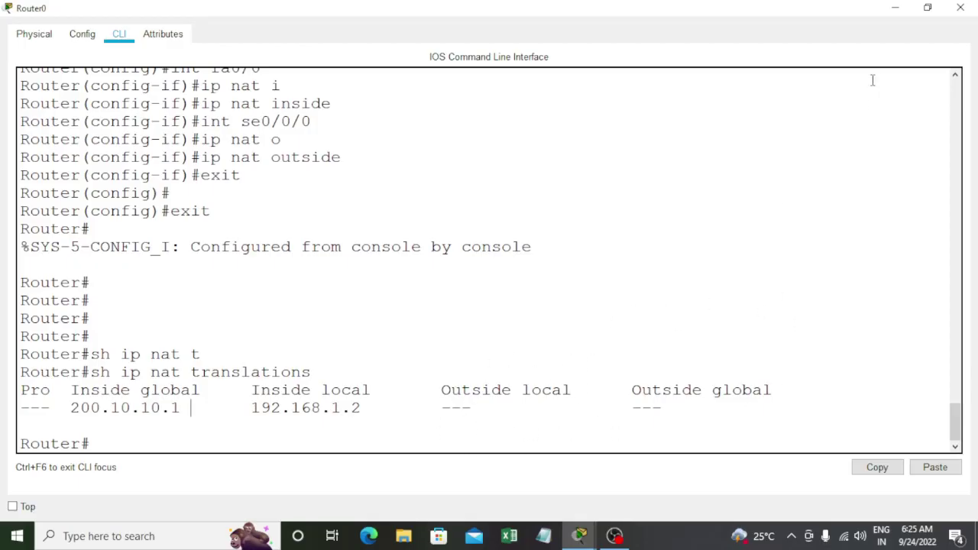
Minimize Router0's window and highlight the PC0 and Server0 sides of the topology to compare the two networks.
{"action": "left_click", "coordinate": [893, 8]}
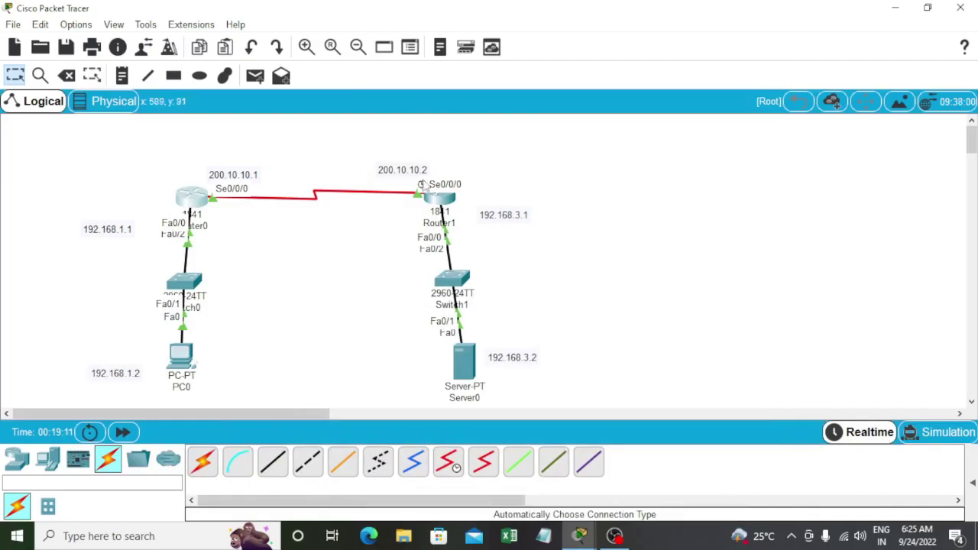
{"action": "left_click_drag", "start_coordinate": [223, 142], "coordinate": [66, 405]}
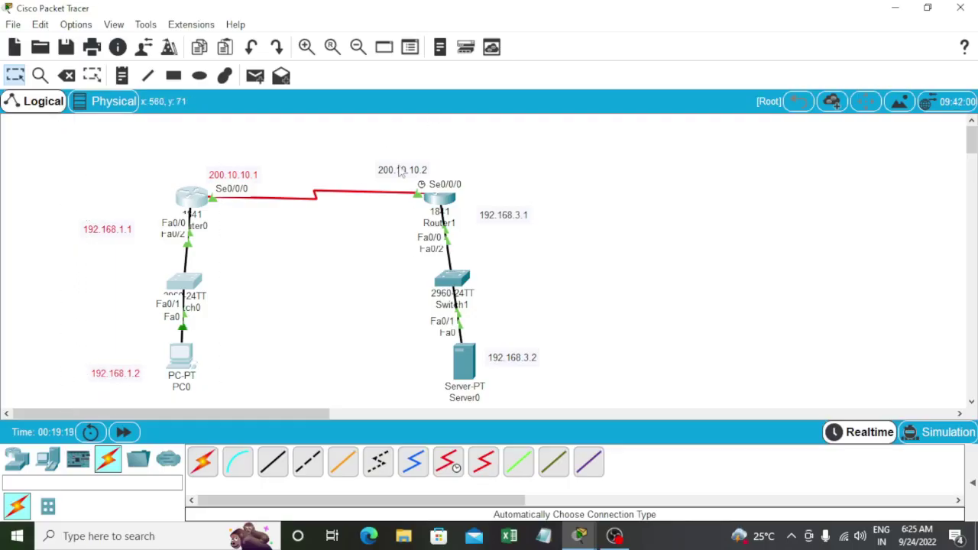
{"action": "left_click_drag", "start_coordinate": [371, 153], "coordinate": [577, 403]}
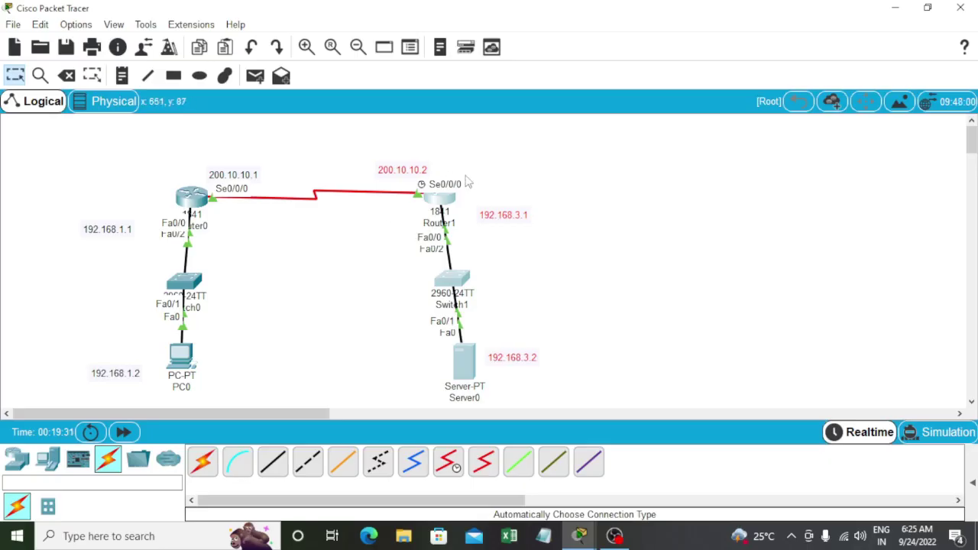
{"action": "left_click_drag", "start_coordinate": [104, 152], "coordinate": [266, 383]}
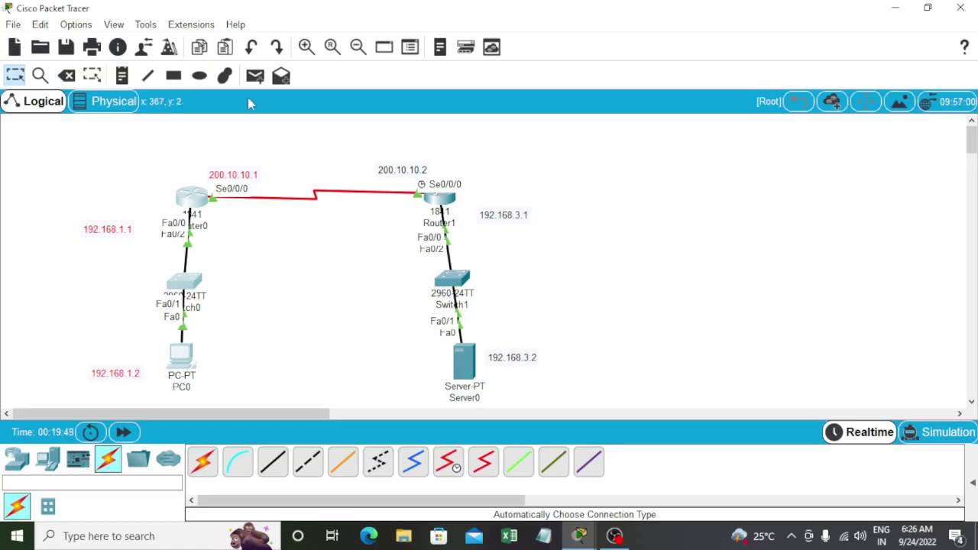
Send a simple PDU from PC0 to Server0 and reveal the PDU list to check its status.
{"action": "left_click", "coordinate": [255, 78]}
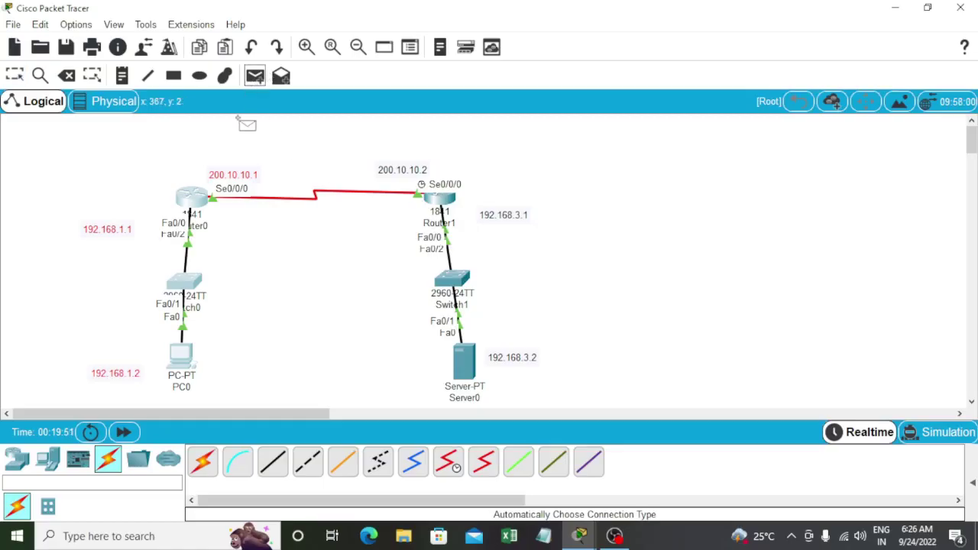
{"action": "left_click", "coordinate": [170, 348]}
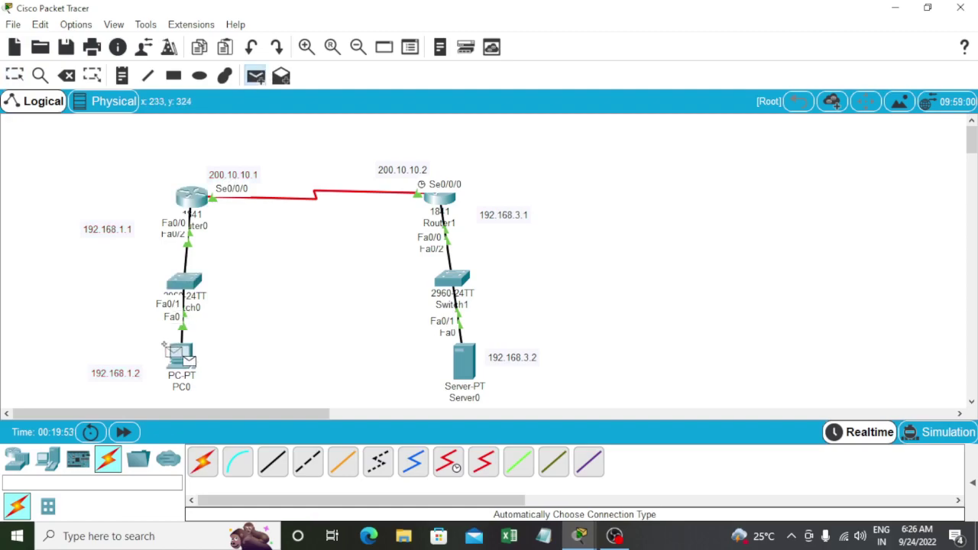
{"action": "left_click", "coordinate": [462, 357]}
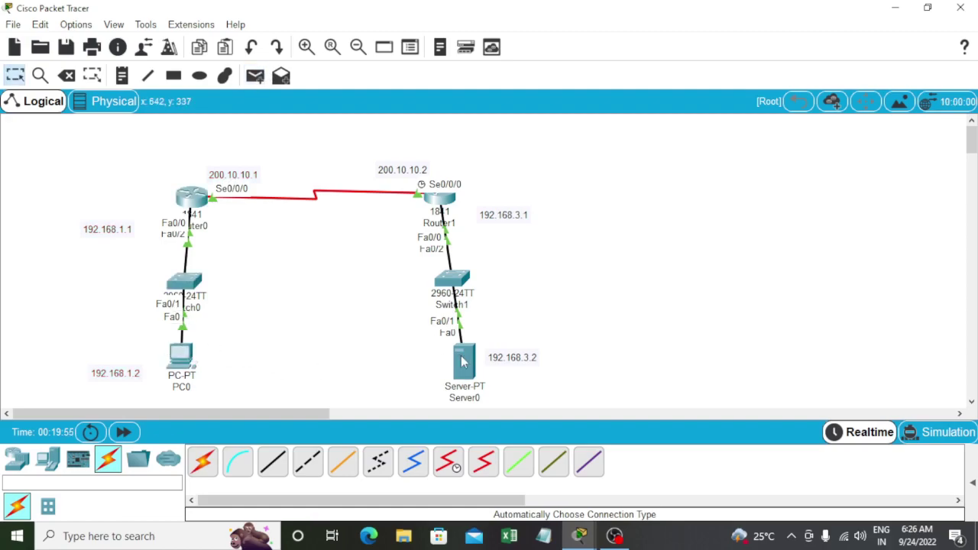
{"action": "left_click", "coordinate": [973, 487]}
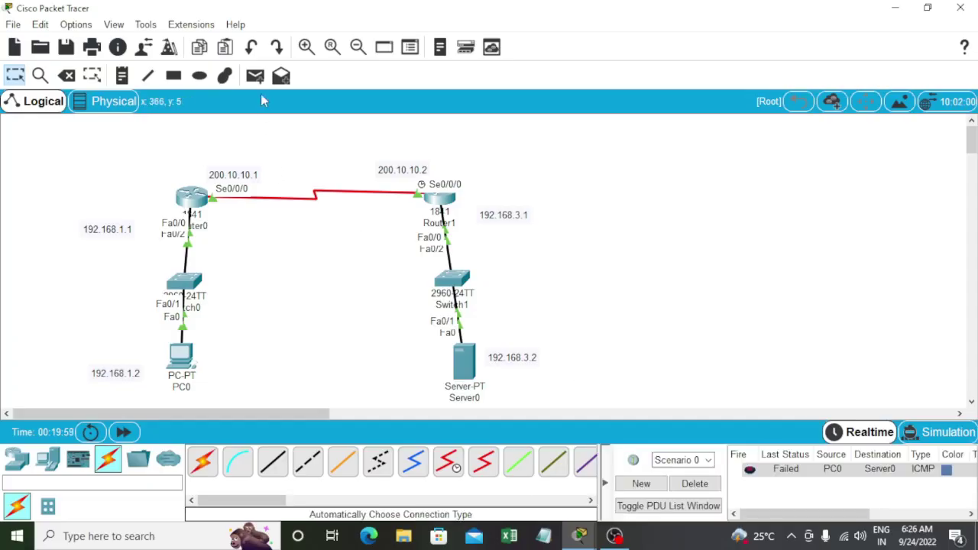
Send a second simple PDU from PC0 to Server0 to retest the connection.
{"action": "left_click", "coordinate": [257, 74]}
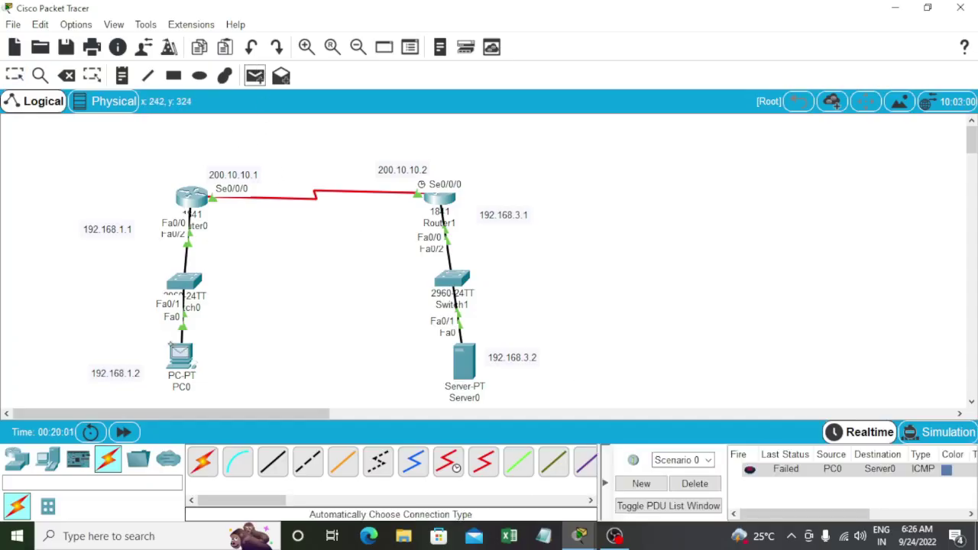
{"action": "left_click", "coordinate": [188, 353]}
{"action": "left_click", "coordinate": [457, 358]}
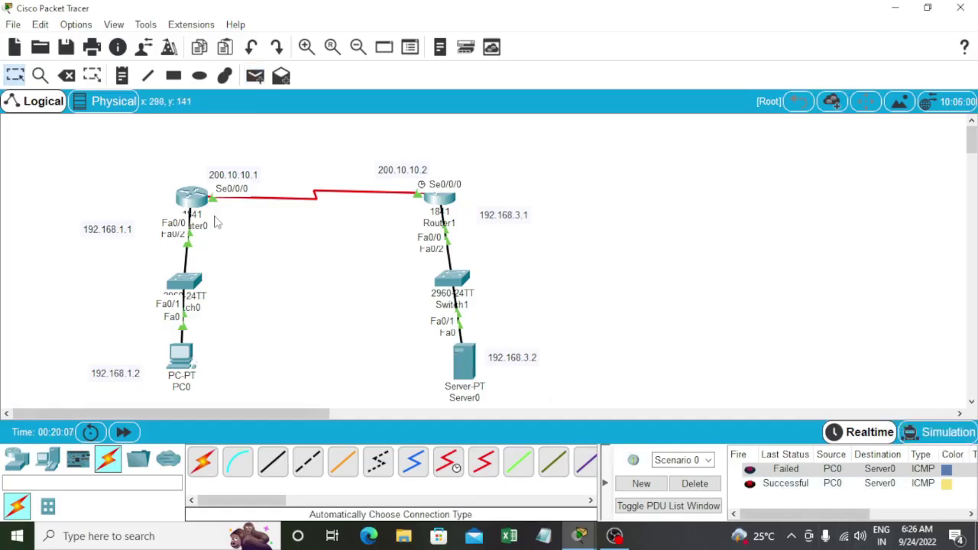
Open Router0's CLI in a maximized window and run sh ip nat translations to list the NAT table.
{"action": "left_click", "coordinate": [196, 200]}
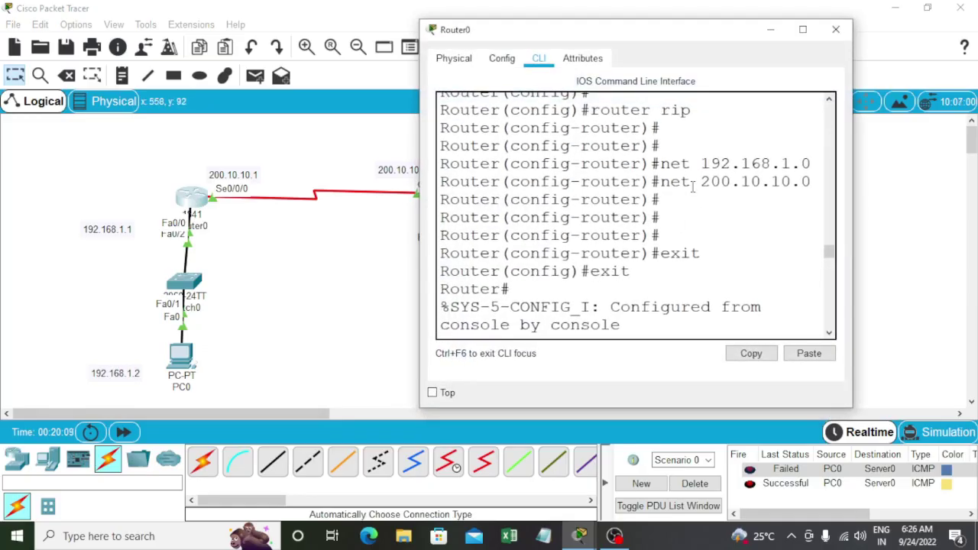
{"action": "left_click", "coordinate": [802, 29]}
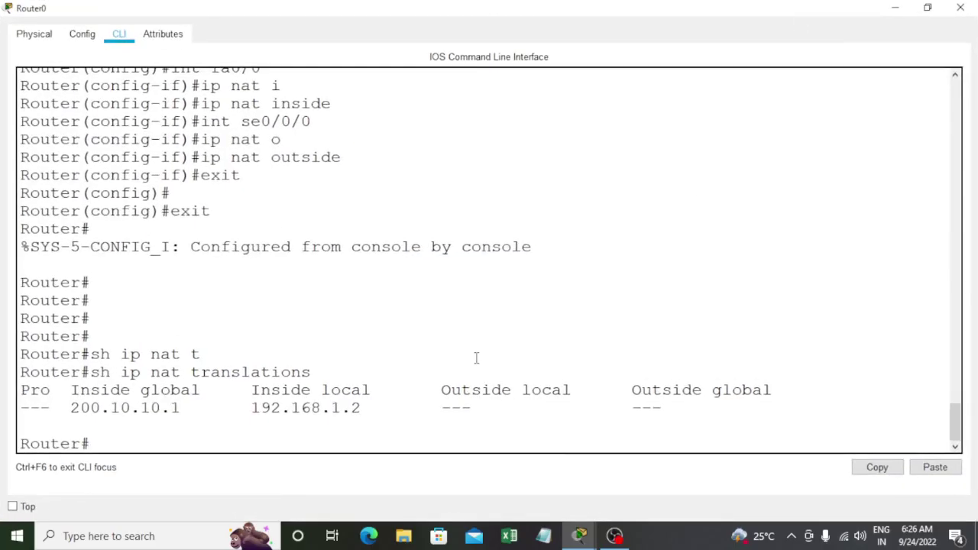
{"action": "type", "text": "sh"}
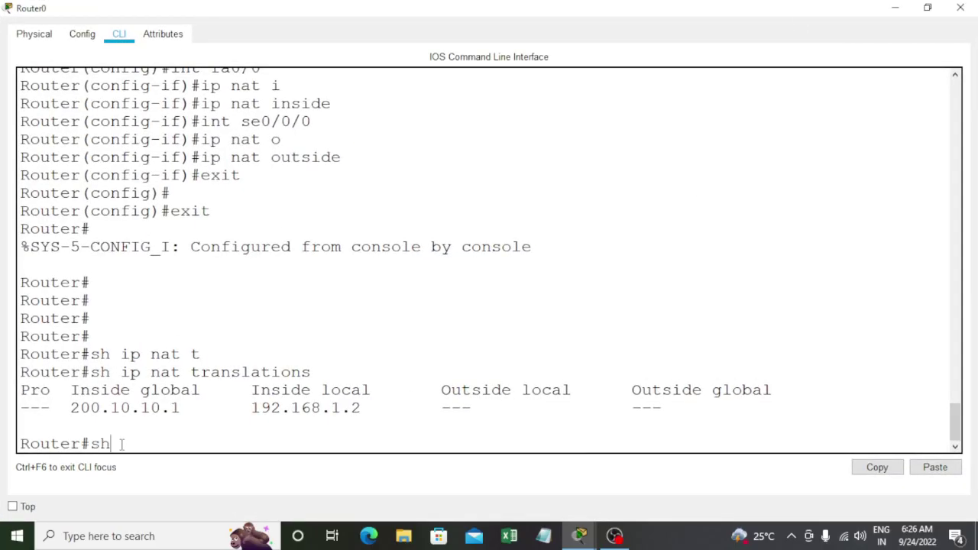
{"action": "type", "text": " ip nat t"}
{"action": "key", "text": "Tab"}
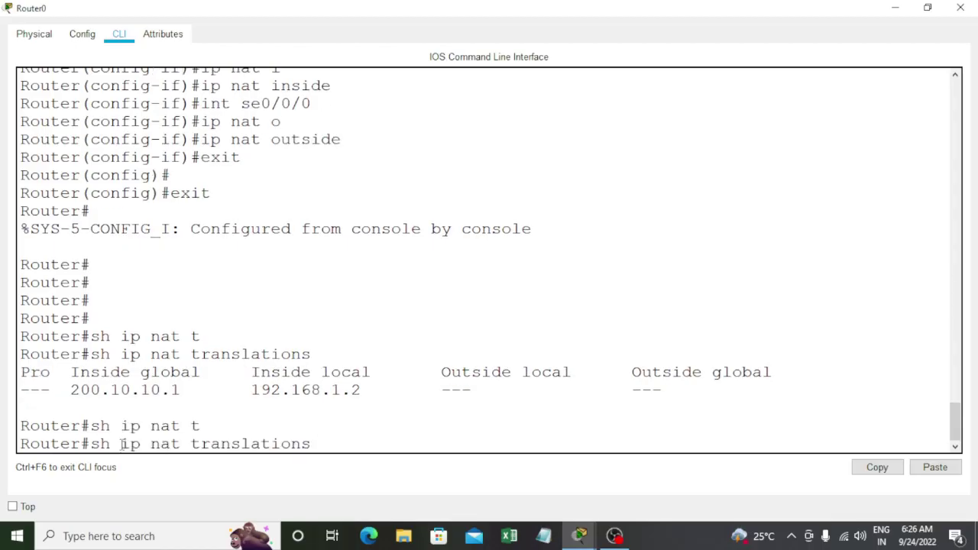
{"action": "key", "text": "Return"}
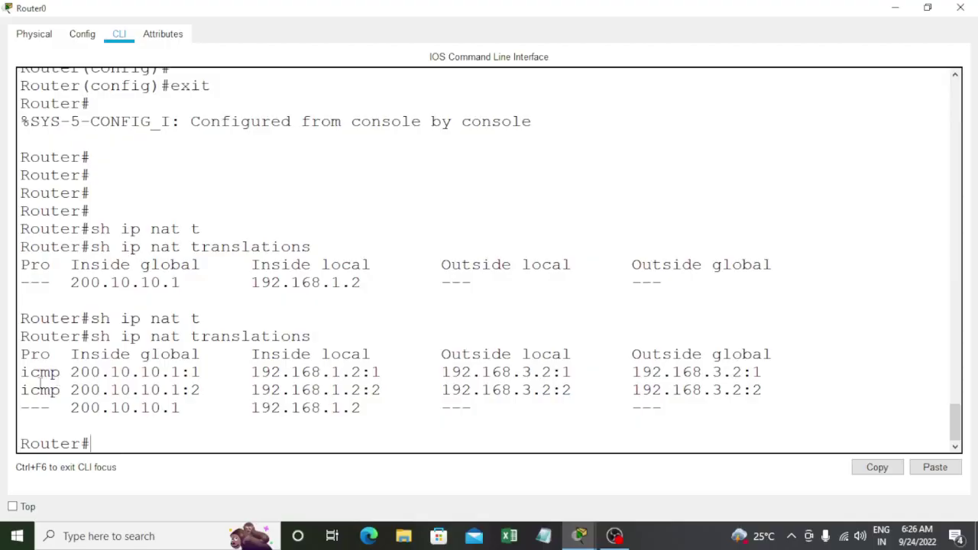
Examine the protocol, inside global and inside local values of the ICMP entries by highlighting them in the NAT table.
{"action": "left_click_drag", "start_coordinate": [21, 372], "coordinate": [61, 391]}
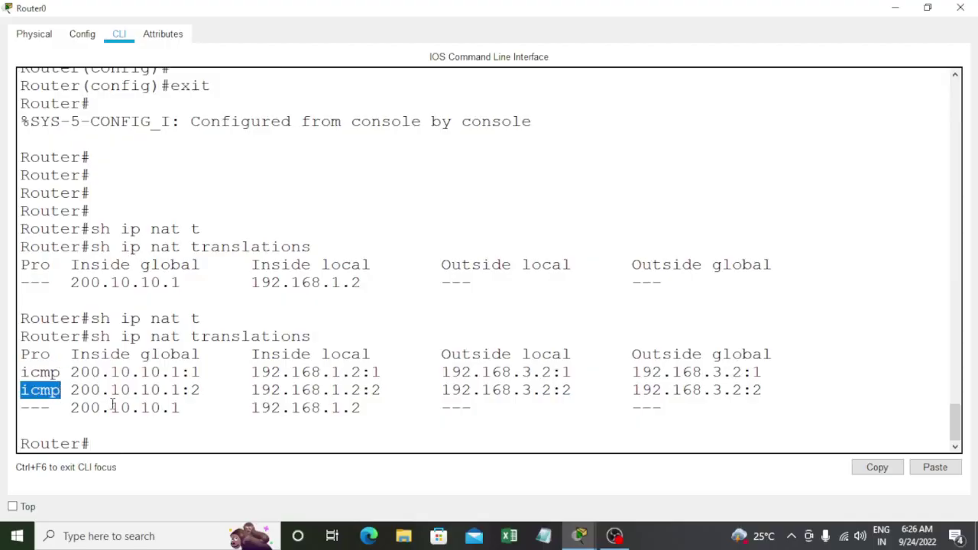
{"action": "left_click", "coordinate": [195, 422]}
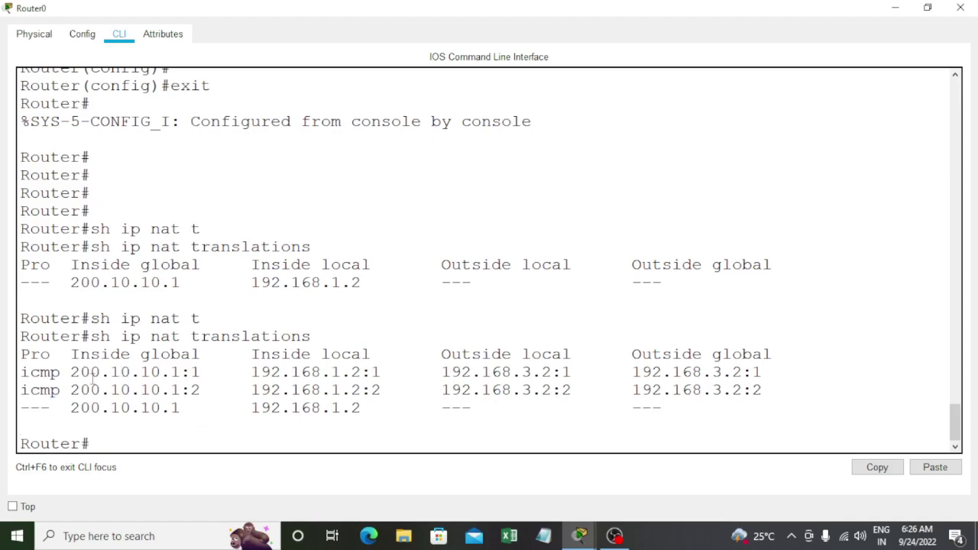
{"action": "left_click_drag", "start_coordinate": [81, 372], "coordinate": [191, 390]}
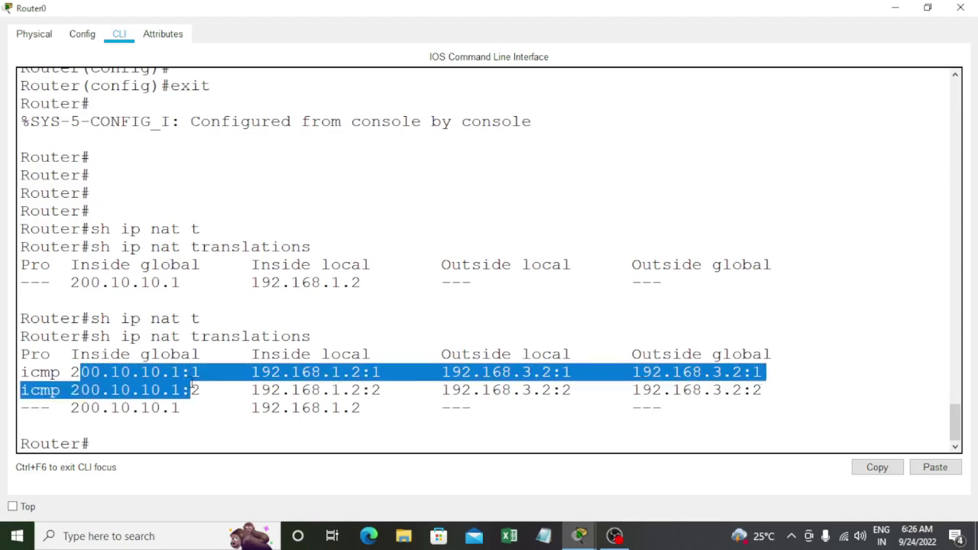
{"action": "left_click", "coordinate": [211, 390]}
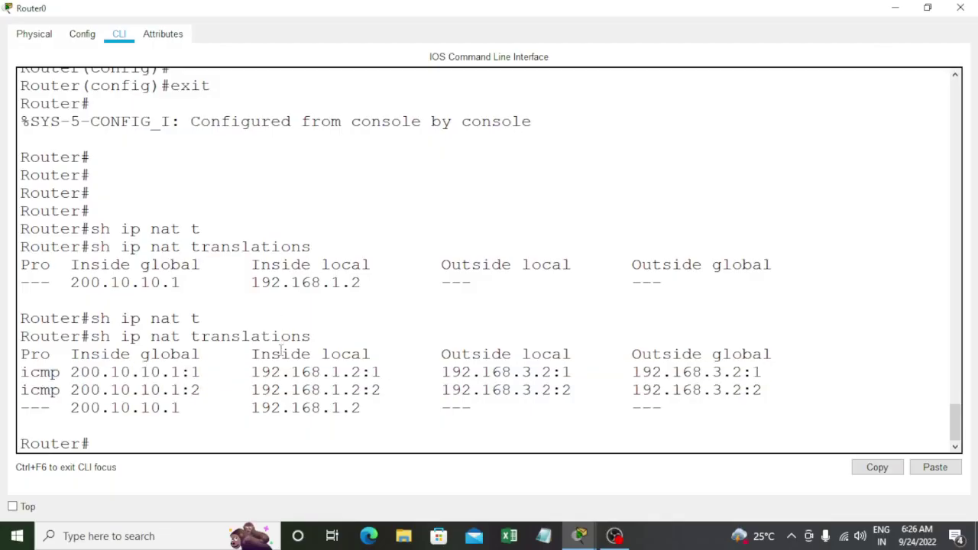
{"action": "left_click_drag", "start_coordinate": [251, 372], "coordinate": [70, 372]}
{"action": "left_click", "coordinate": [70, 372]}
Highlight the outside local and outside global addresses and the table as a whole, and minimize Router0's window.
{"action": "left_click_drag", "start_coordinate": [439, 372], "coordinate": [562, 372]}
{"action": "left_click", "coordinate": [631, 373]}
{"action": "left_click_drag", "start_coordinate": [640, 375], "coordinate": [739, 373]}
{"action": "left_click", "coordinate": [590, 361]}
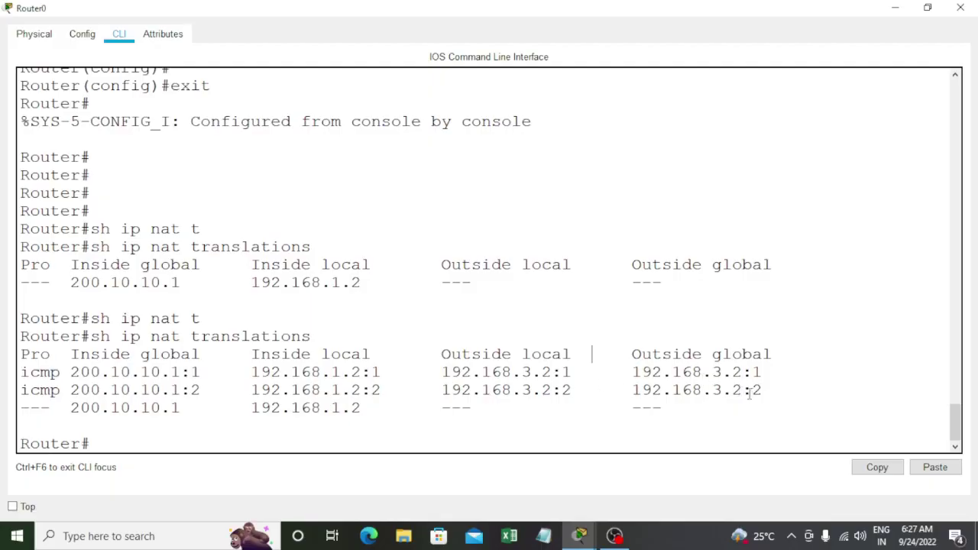
{"action": "scroll", "coordinate": [655, 366], "scroll_direction": "down", "scroll_amount": 1}
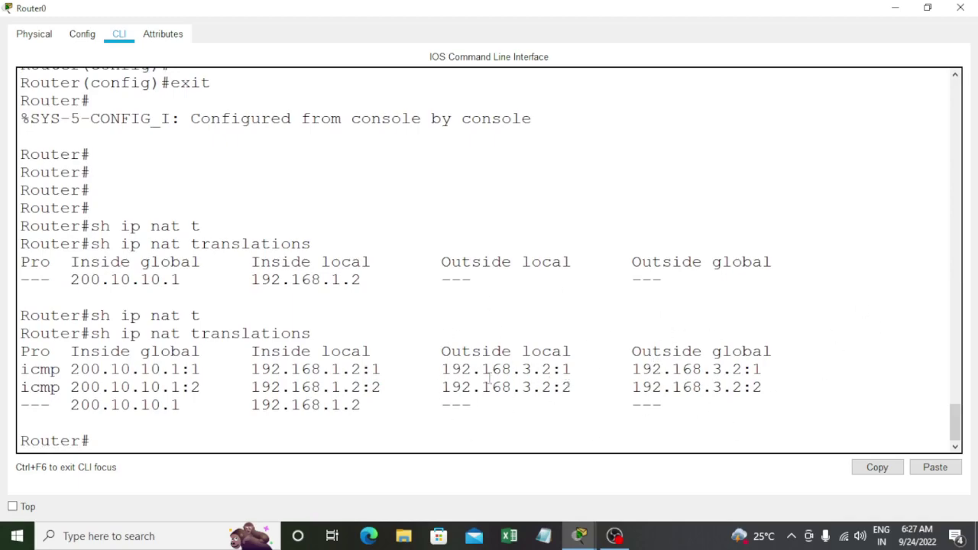
{"action": "left_click_drag", "start_coordinate": [22, 351], "coordinate": [310, 413]}
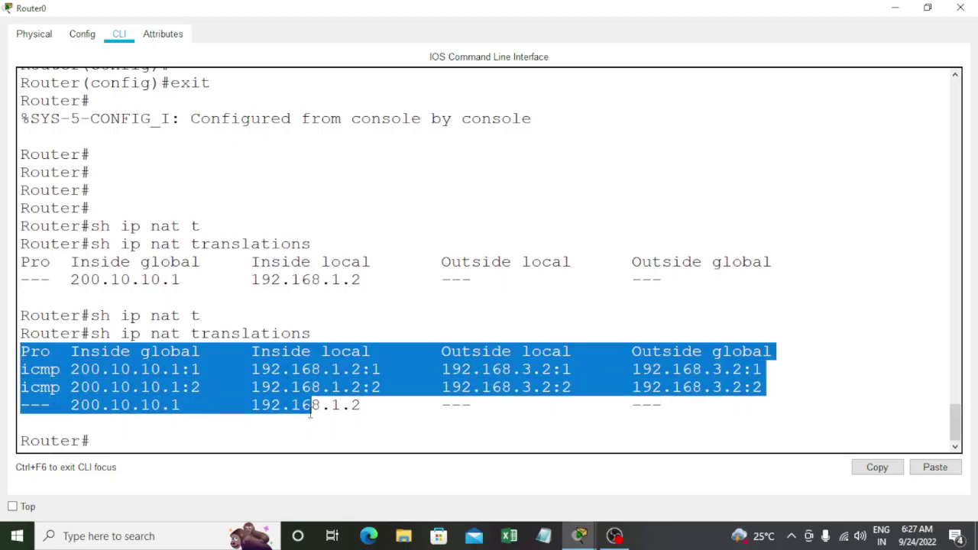
{"action": "left_click", "coordinate": [890, 9]}
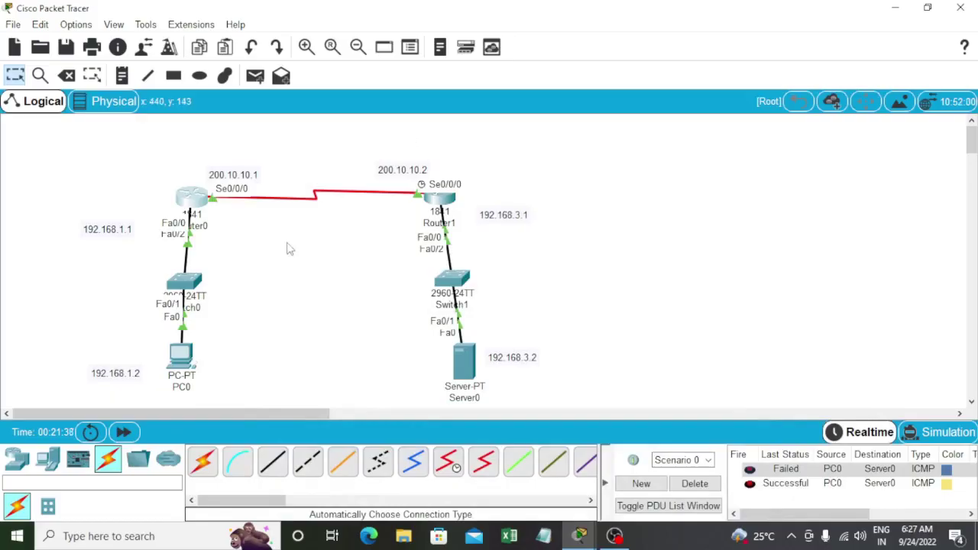
Ping 192.168.3.2 from PC0's Command Prompt to generate ICMP traffic to Server0, and close PC0's window.
{"action": "left_click", "coordinate": [184, 356]}
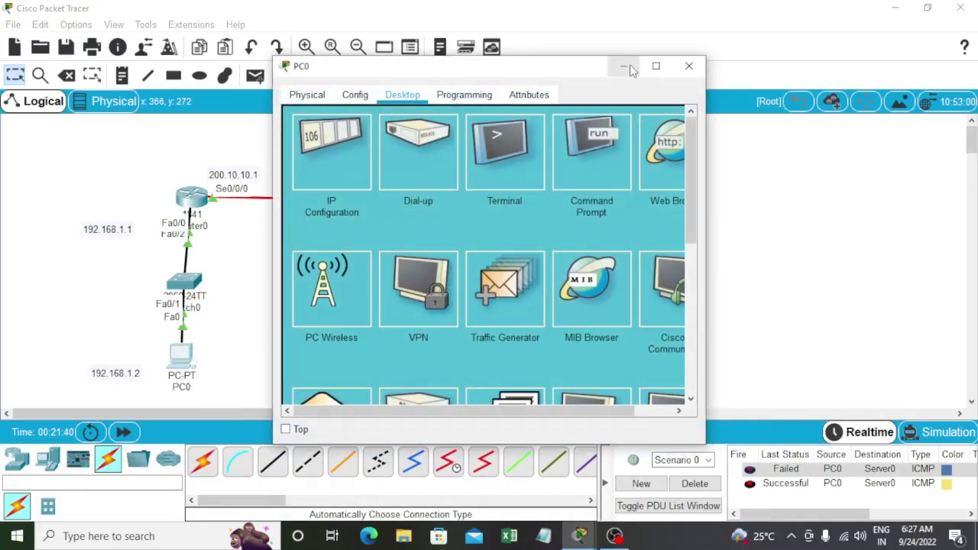
{"action": "left_click", "coordinate": [587, 182]}
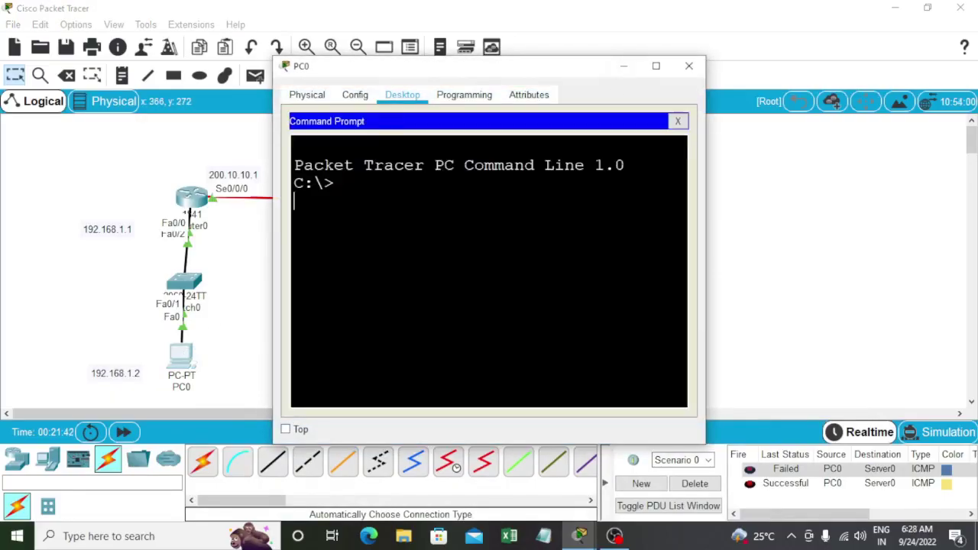
{"action": "key", "text": "Return"}
{"action": "type", "text": "ping "}
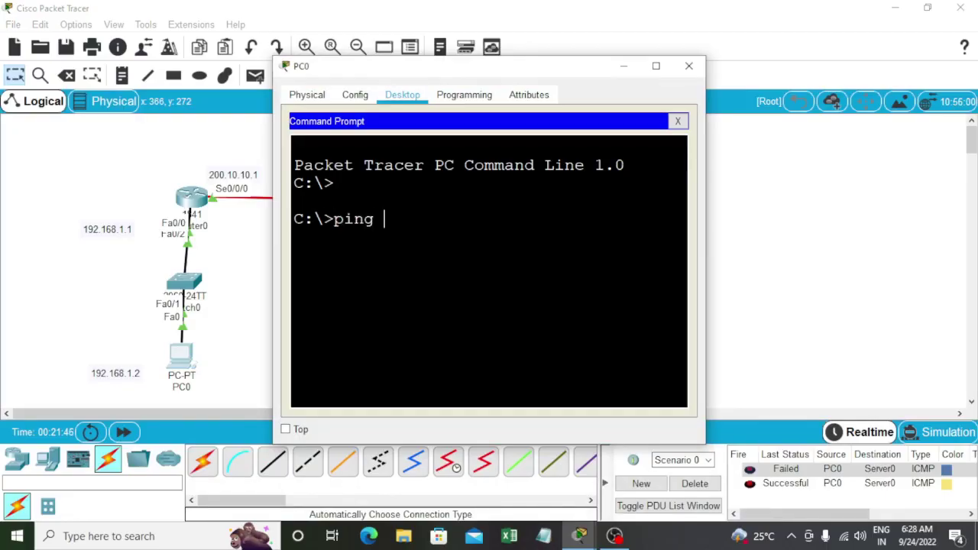
{"action": "type", "text": "192.1"}
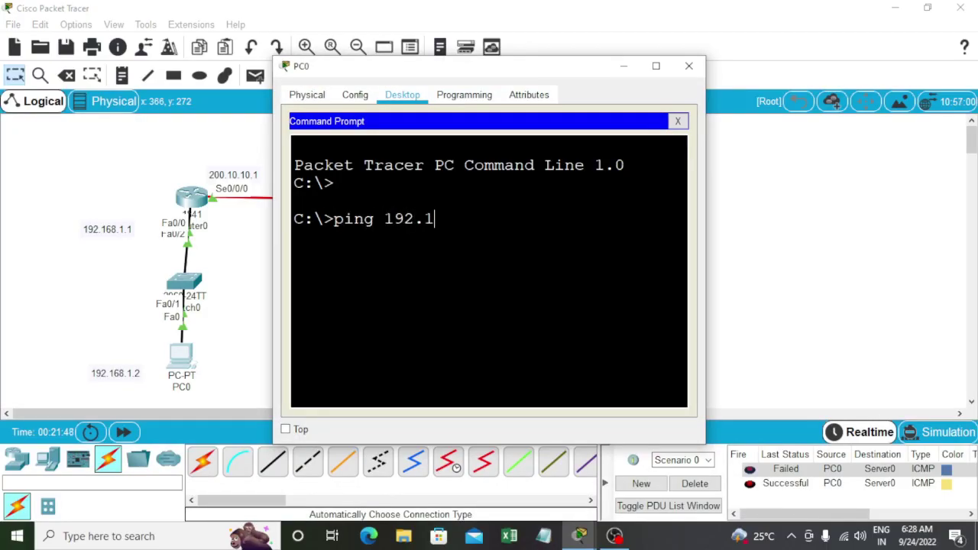
{"action": "type", "text": "68.3.2"}
{"action": "key", "text": "Return"}
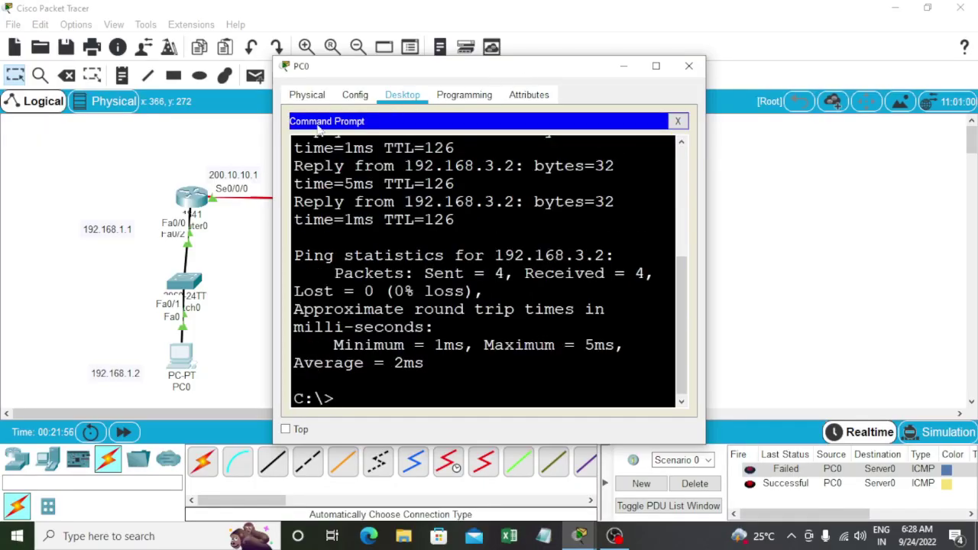
{"action": "left_click", "coordinate": [686, 68]}
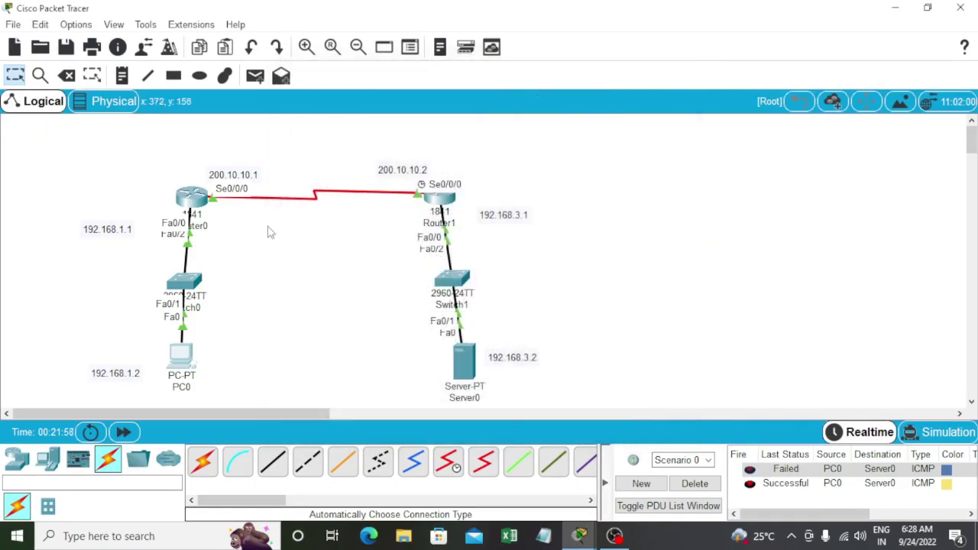
Load 192.168.3.2 in PC0's Web Browser to generate HTTP traffic to Server0, and close PC0's window.
{"action": "left_click", "coordinate": [177, 349]}
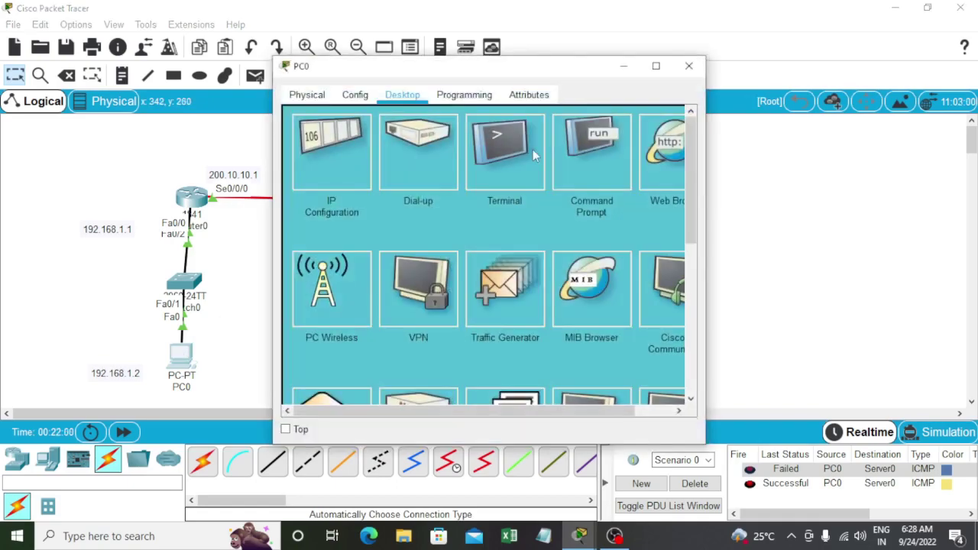
{"action": "left_click", "coordinate": [652, 153]}
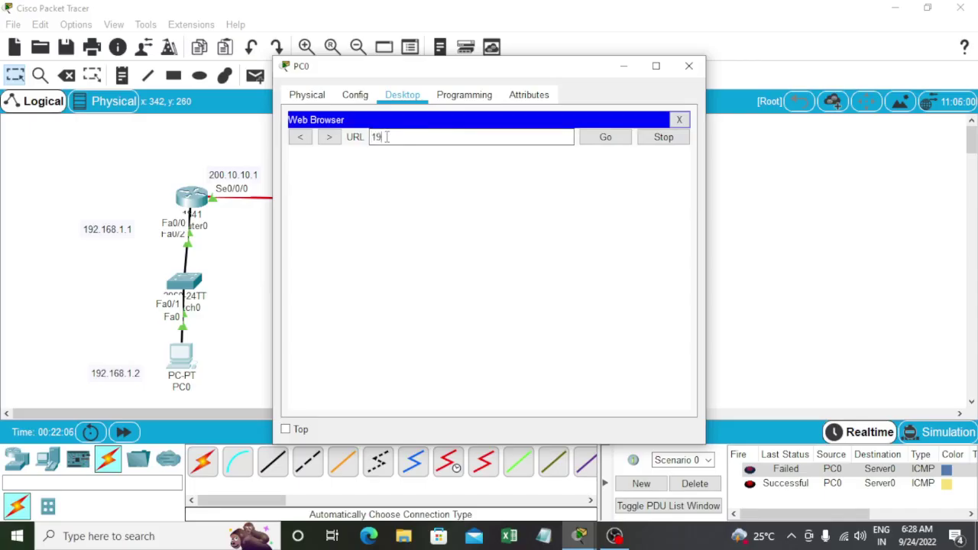
{"action": "type", "text": "192.168.3.2"}
{"action": "key", "text": "Return"}
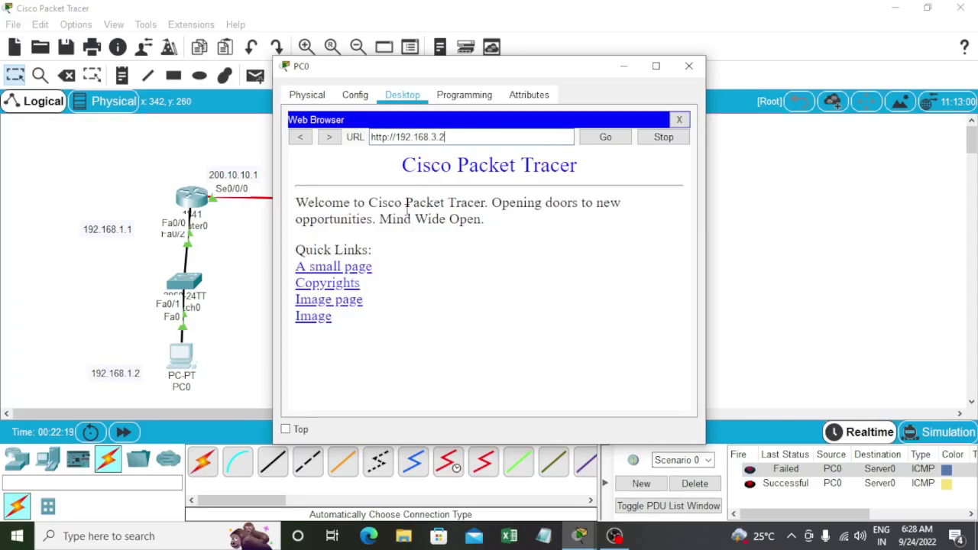
{"action": "left_click", "coordinate": [688, 66]}
Return to Router0's maximized CLI, highlight the earlier ICMP entries and run sh ip nat translations again.
{"action": "left_click", "coordinate": [191, 199]}
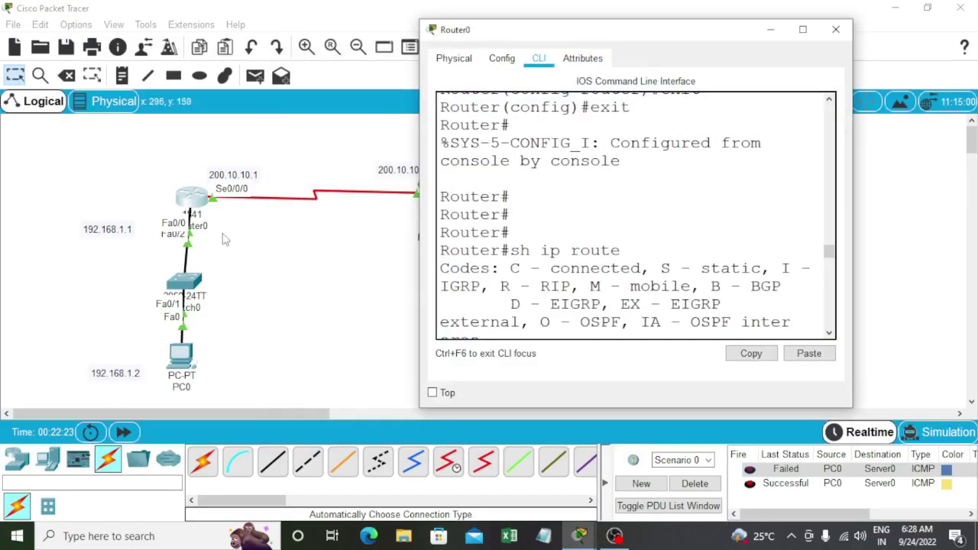
{"action": "left_click", "coordinate": [803, 31]}
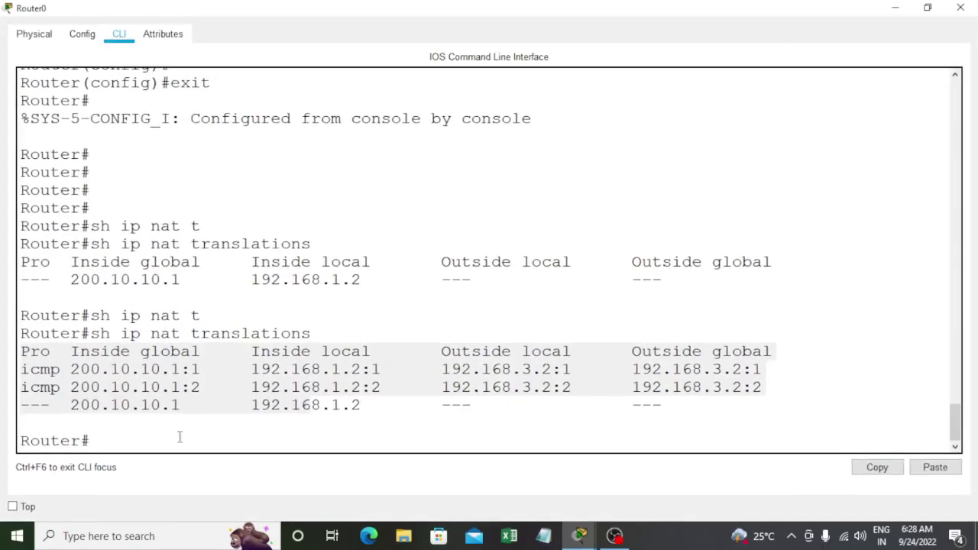
{"action": "left_click", "coordinate": [146, 436]}
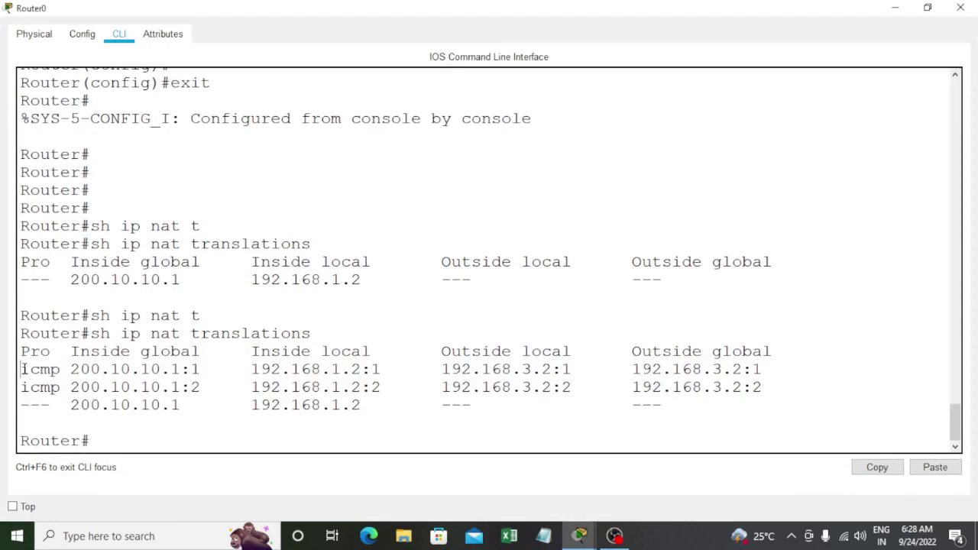
{"action": "left_click_drag", "start_coordinate": [22, 369], "coordinate": [64, 387]}
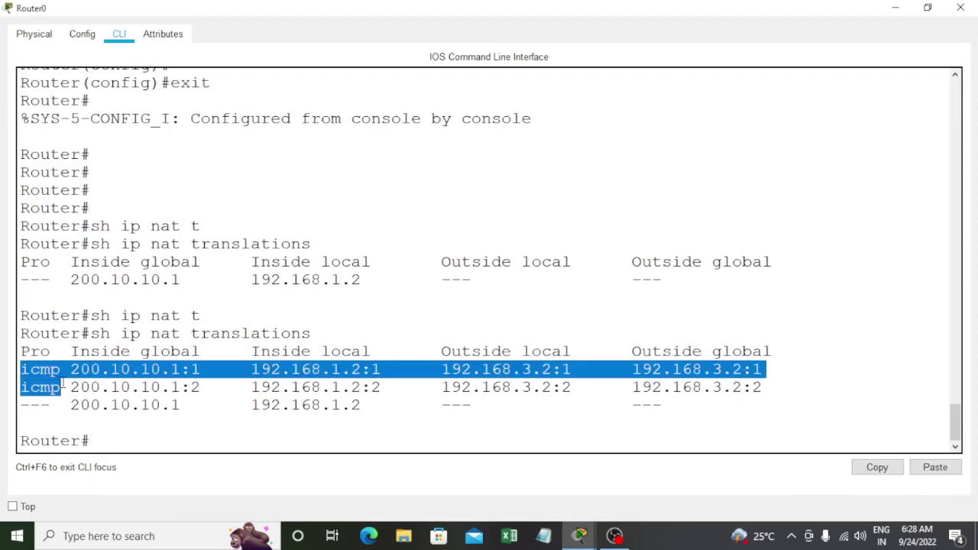
{"action": "left_click", "coordinate": [100, 443]}
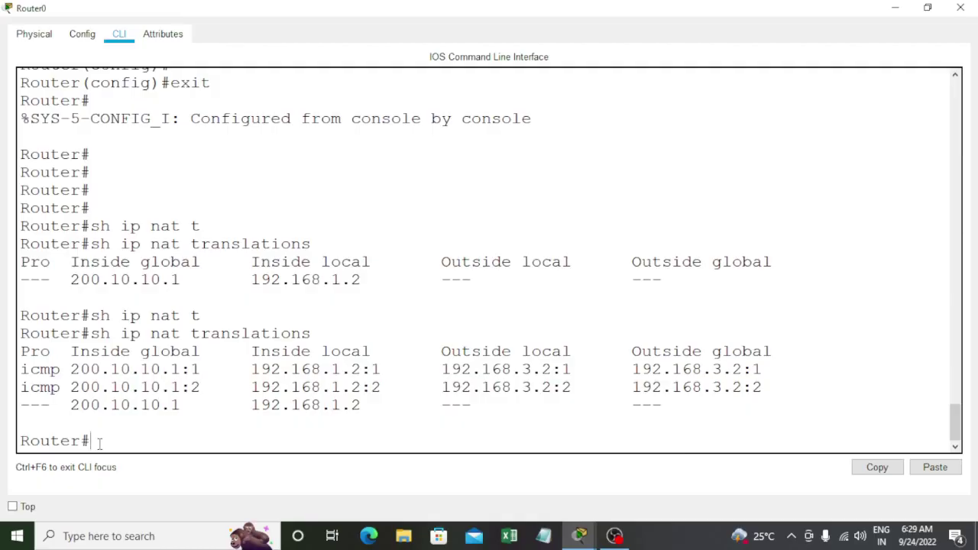
{"action": "type", "text": "sh ip nat t"}
{"action": "key", "text": "Tab"}
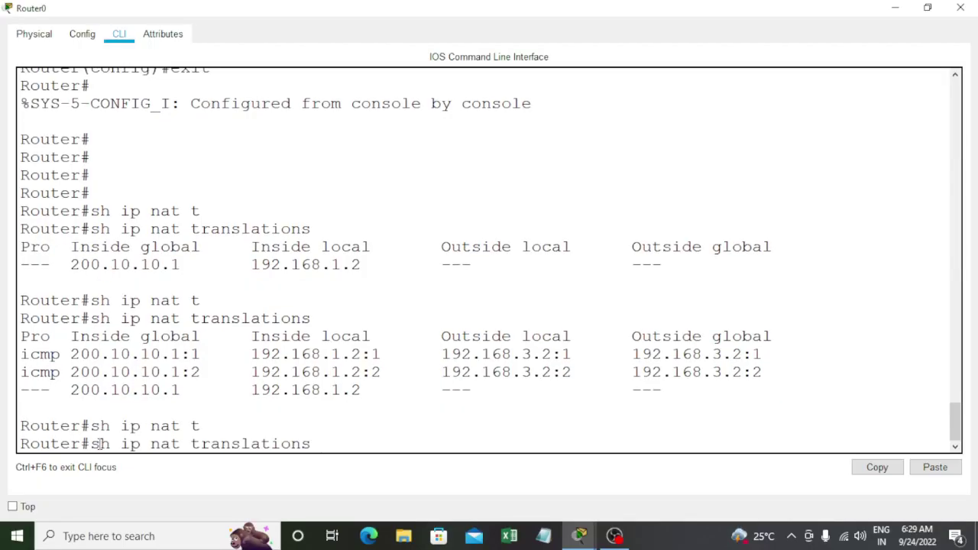
{"action": "key", "text": "Return"}
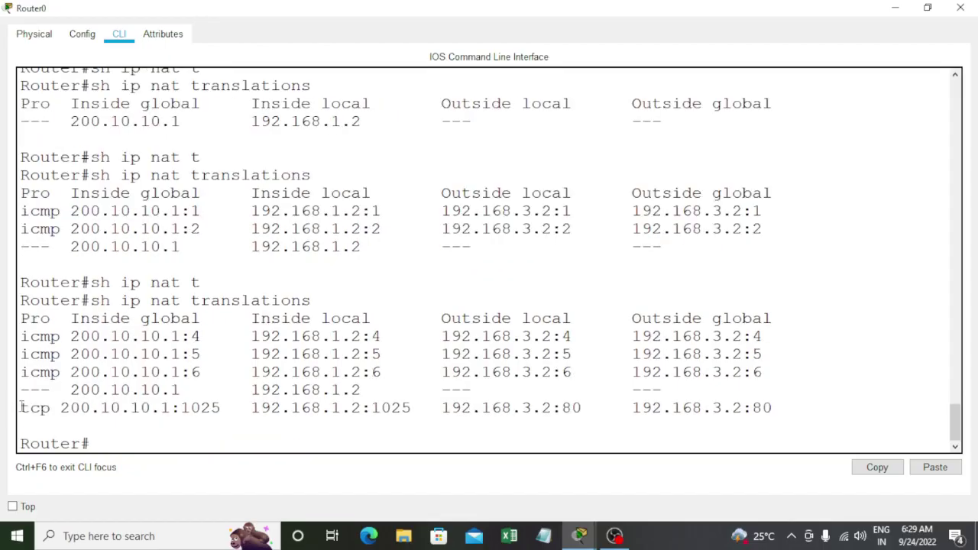
Examine the tcp entry's protocol, inside global address and the port numbers in all four address columns by highlighting each.
{"action": "left_click_drag", "start_coordinate": [21, 407], "coordinate": [98, 421]}
{"action": "left_click", "coordinate": [151, 420]}
{"action": "left_click_drag", "start_coordinate": [65, 410], "coordinate": [161, 425]}
{"action": "left_click", "coordinate": [171, 426]}
{"action": "left_click_drag", "start_coordinate": [181, 407], "coordinate": [230, 407]}
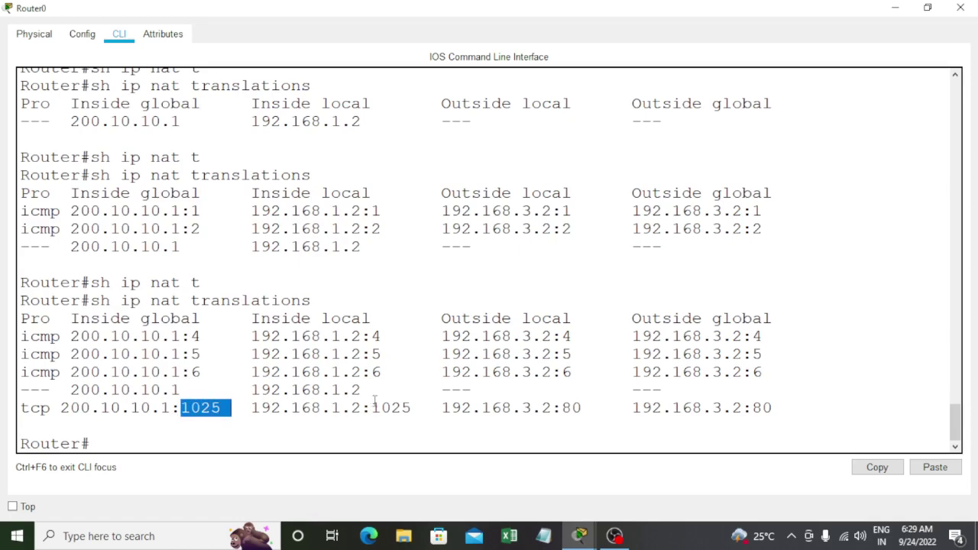
{"action": "left_click_drag", "start_coordinate": [372, 407], "coordinate": [412, 407]}
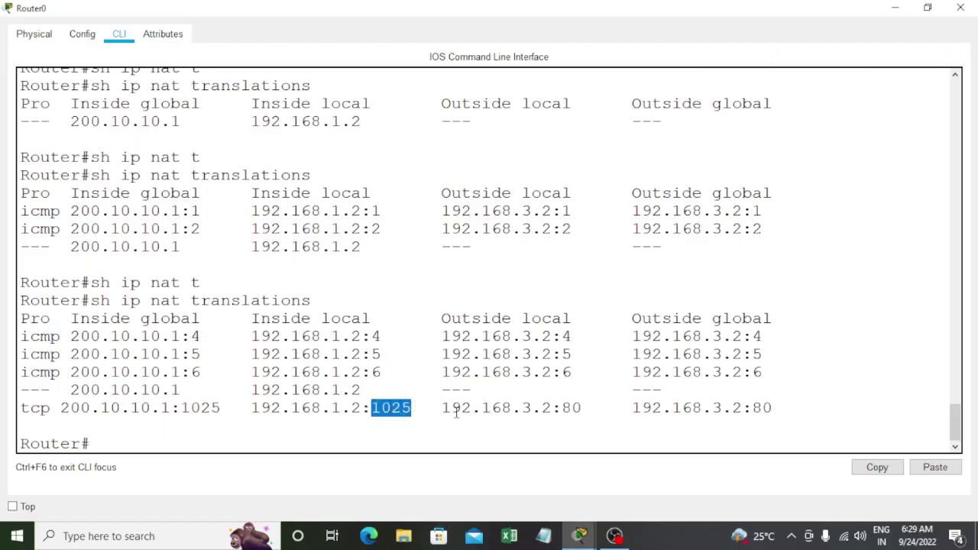
{"action": "left_click_drag", "start_coordinate": [563, 407], "coordinate": [582, 408]}
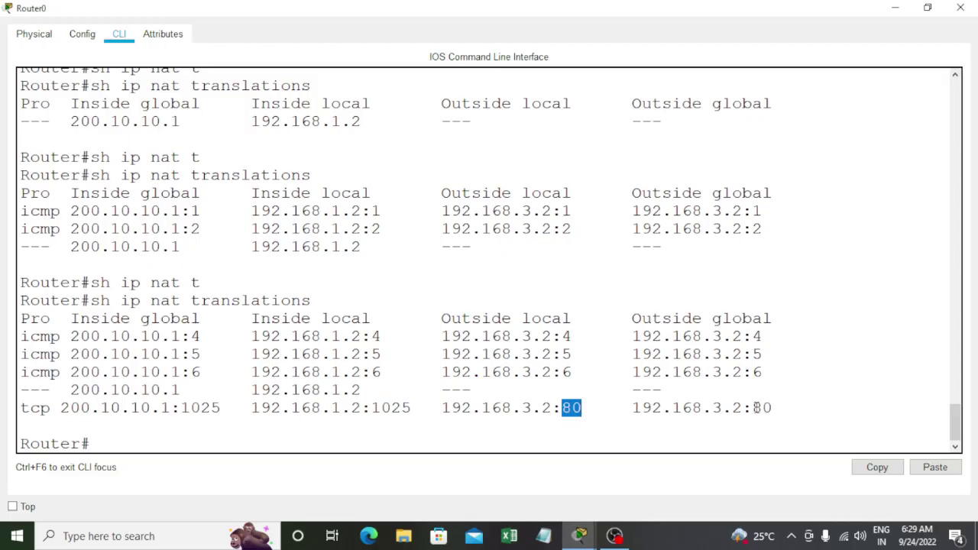
{"action": "left_click_drag", "start_coordinate": [753, 407], "coordinate": [776, 407]}
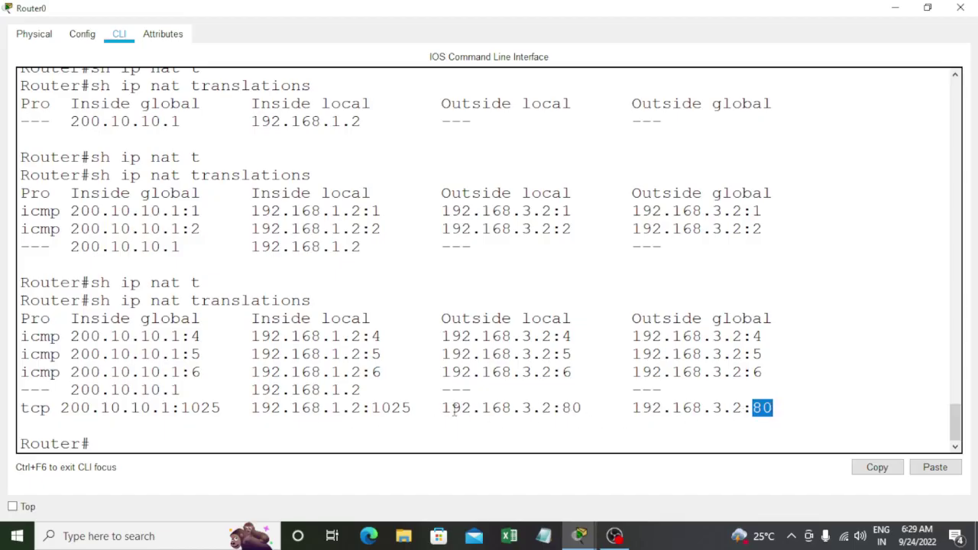
Highlight the tcp entry's outside addresses and an ICMP entry's inside global address, and minimize Router0's window.
{"action": "left_click_drag", "start_coordinate": [451, 408], "coordinate": [550, 411]}
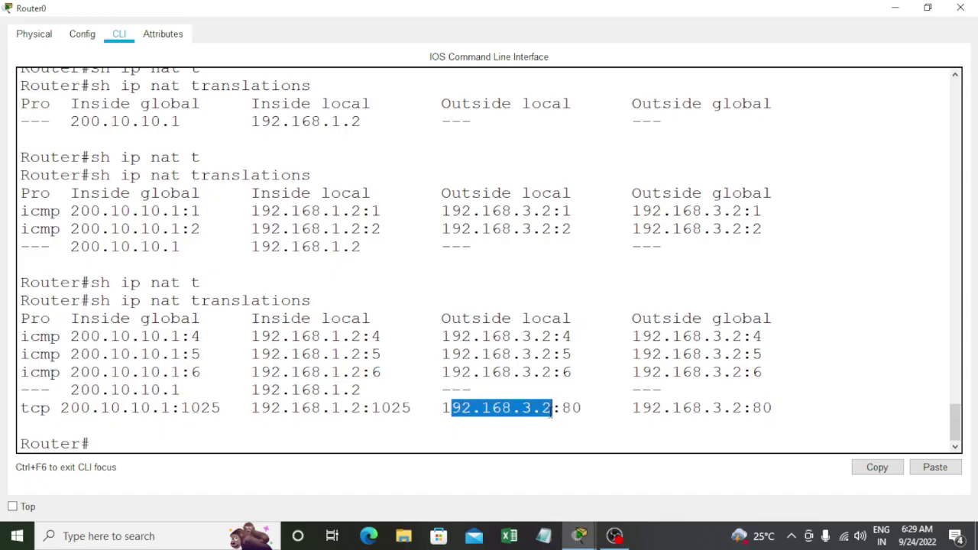
{"action": "left_click_drag", "start_coordinate": [631, 408], "coordinate": [742, 408]}
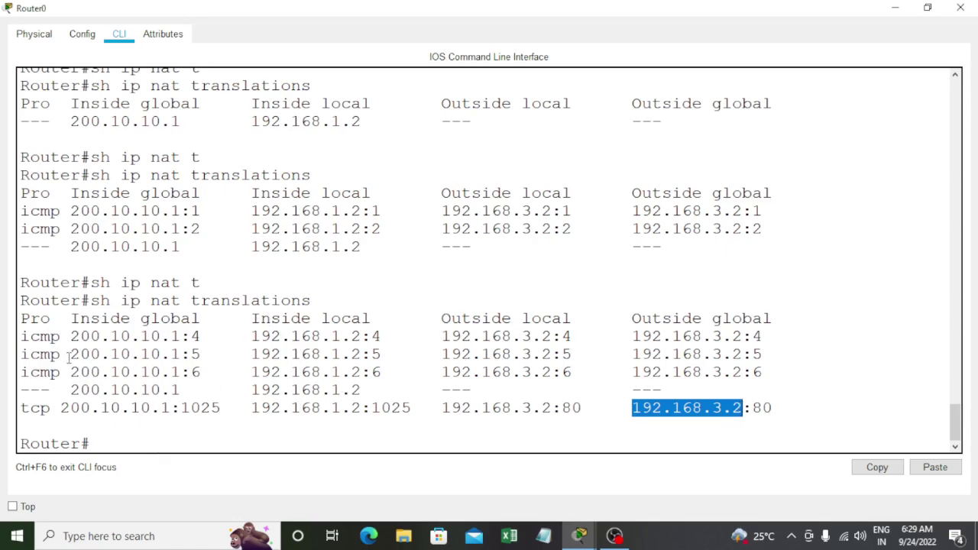
{"action": "left_click_drag", "start_coordinate": [72, 356], "coordinate": [181, 360]}
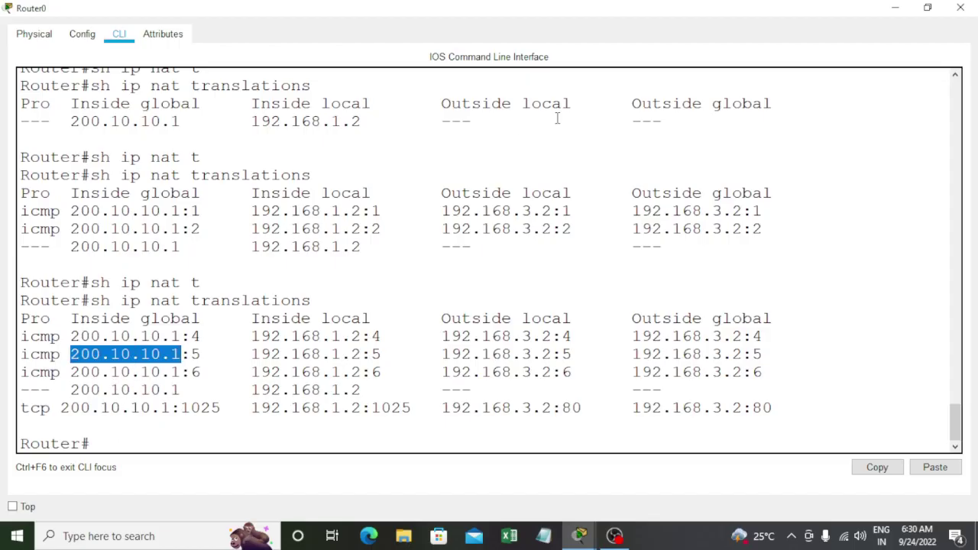
{"action": "left_click", "coordinate": [894, 8]}
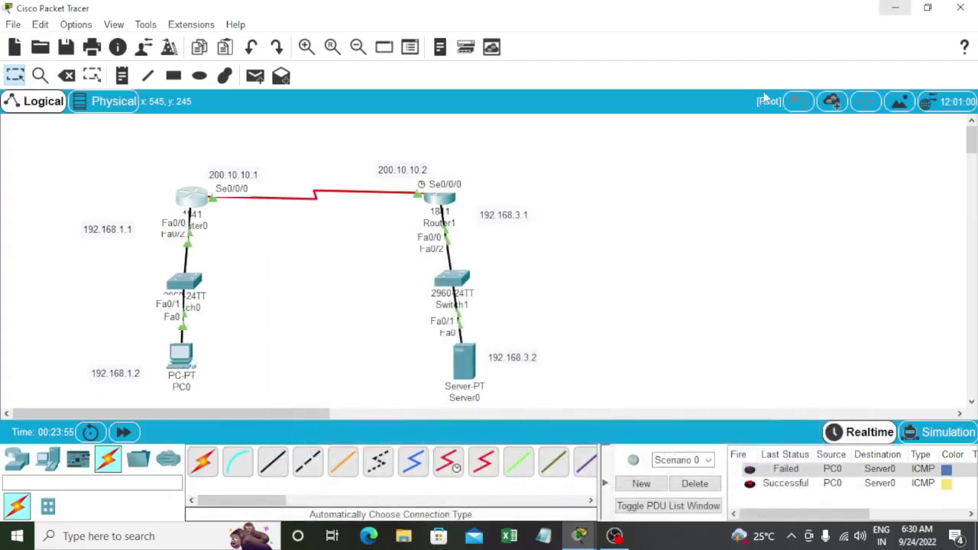